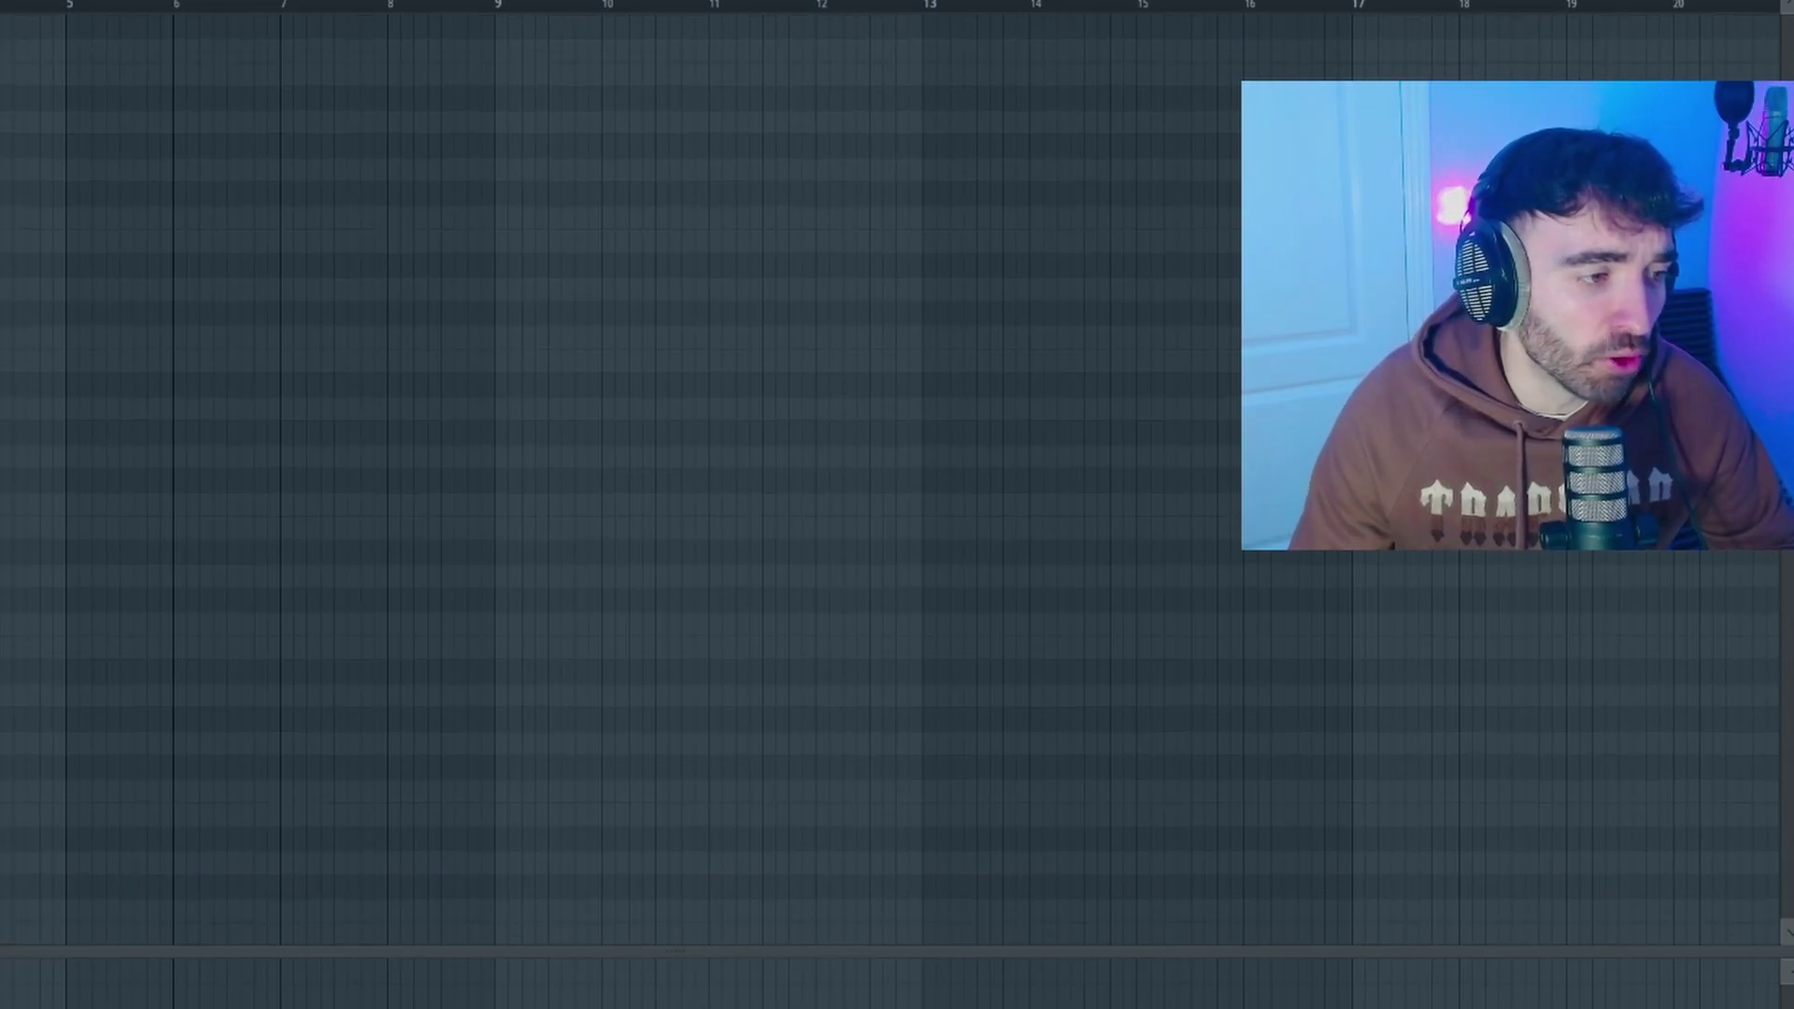
Step: Add one-bar C and G5 notes at bar 1, lower the C to C4, and play them back
scroll(889, 478, "up", 3)
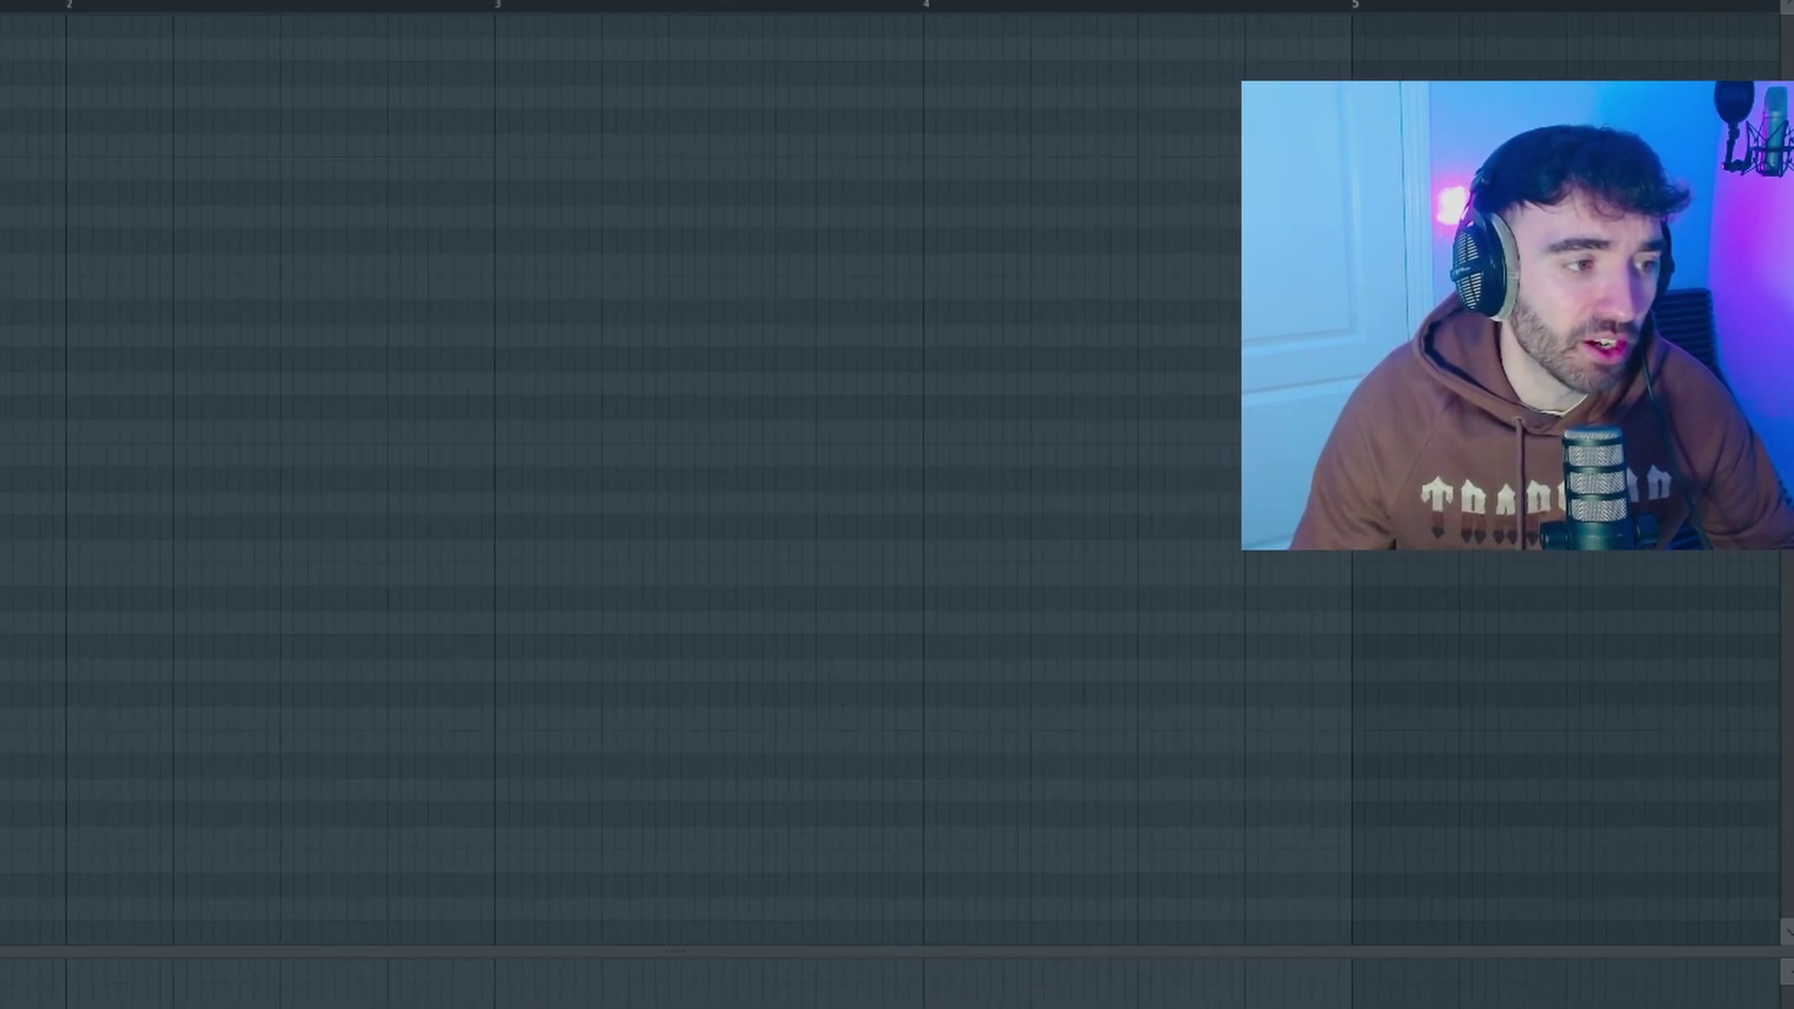
left_click_drag(422, 389, 409, 443)
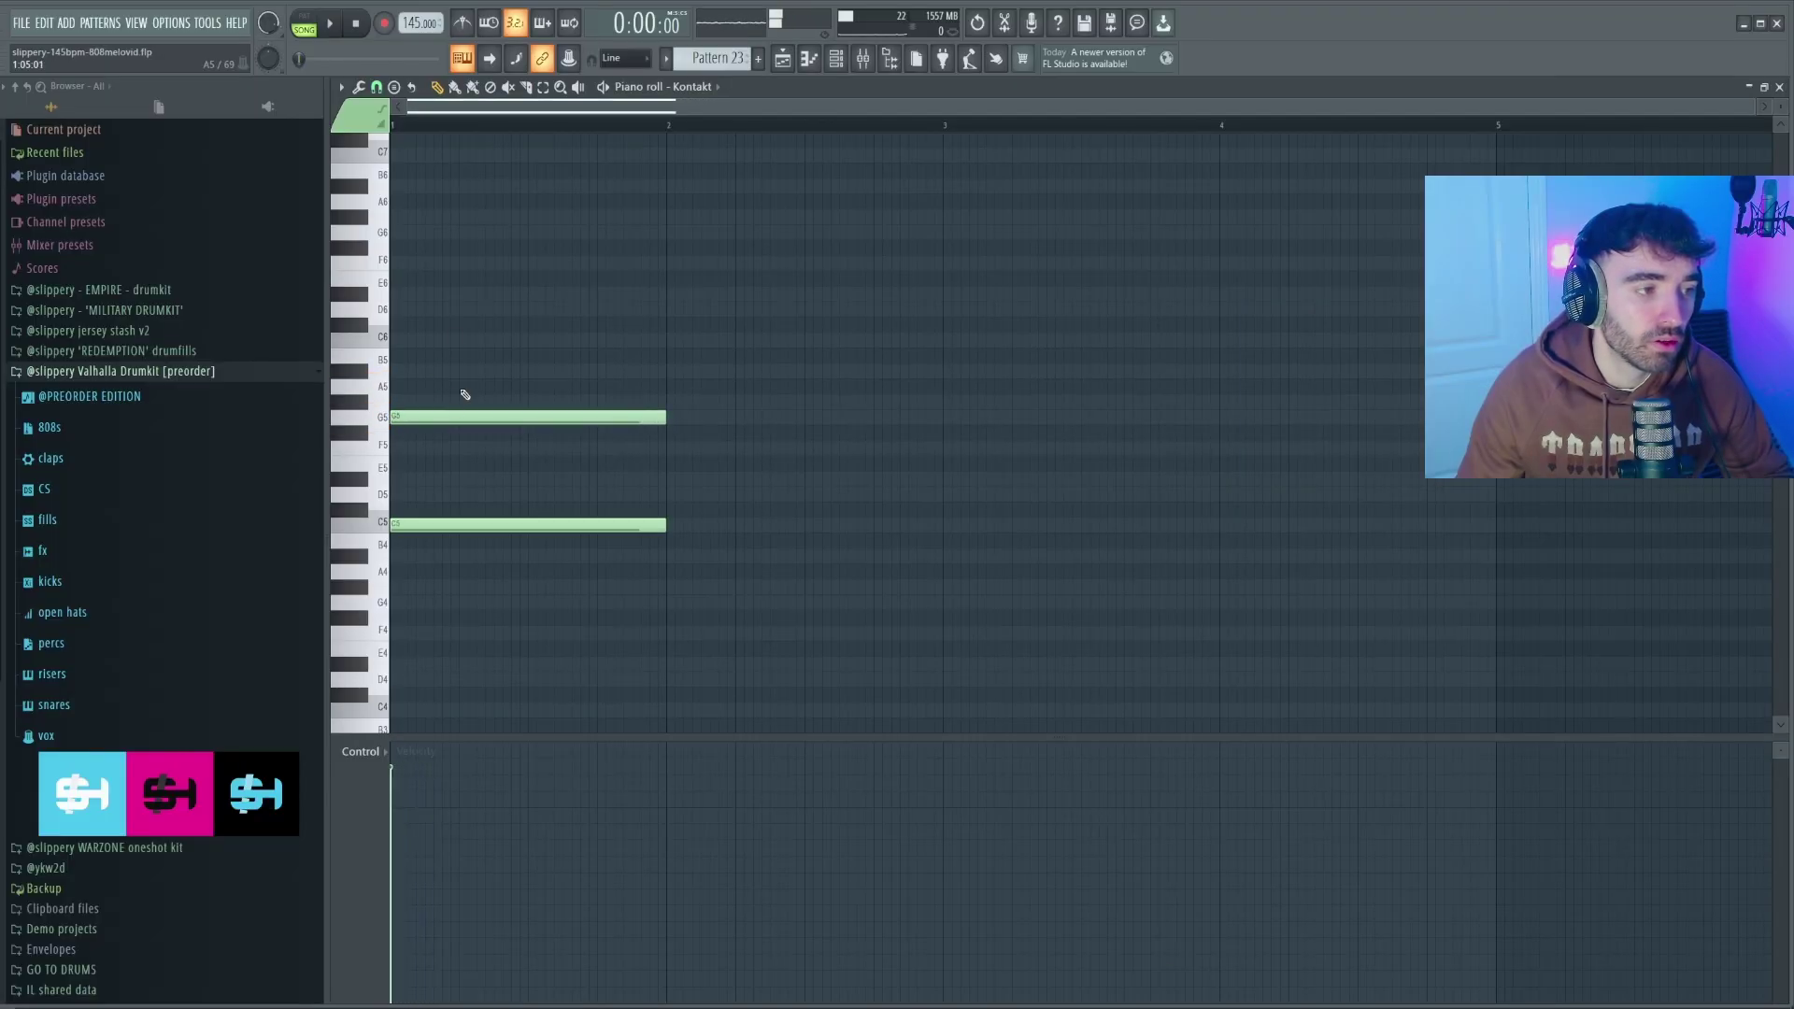
key("space")
left_click_drag(617, 502, 511, 573)
key("space")
key("space")
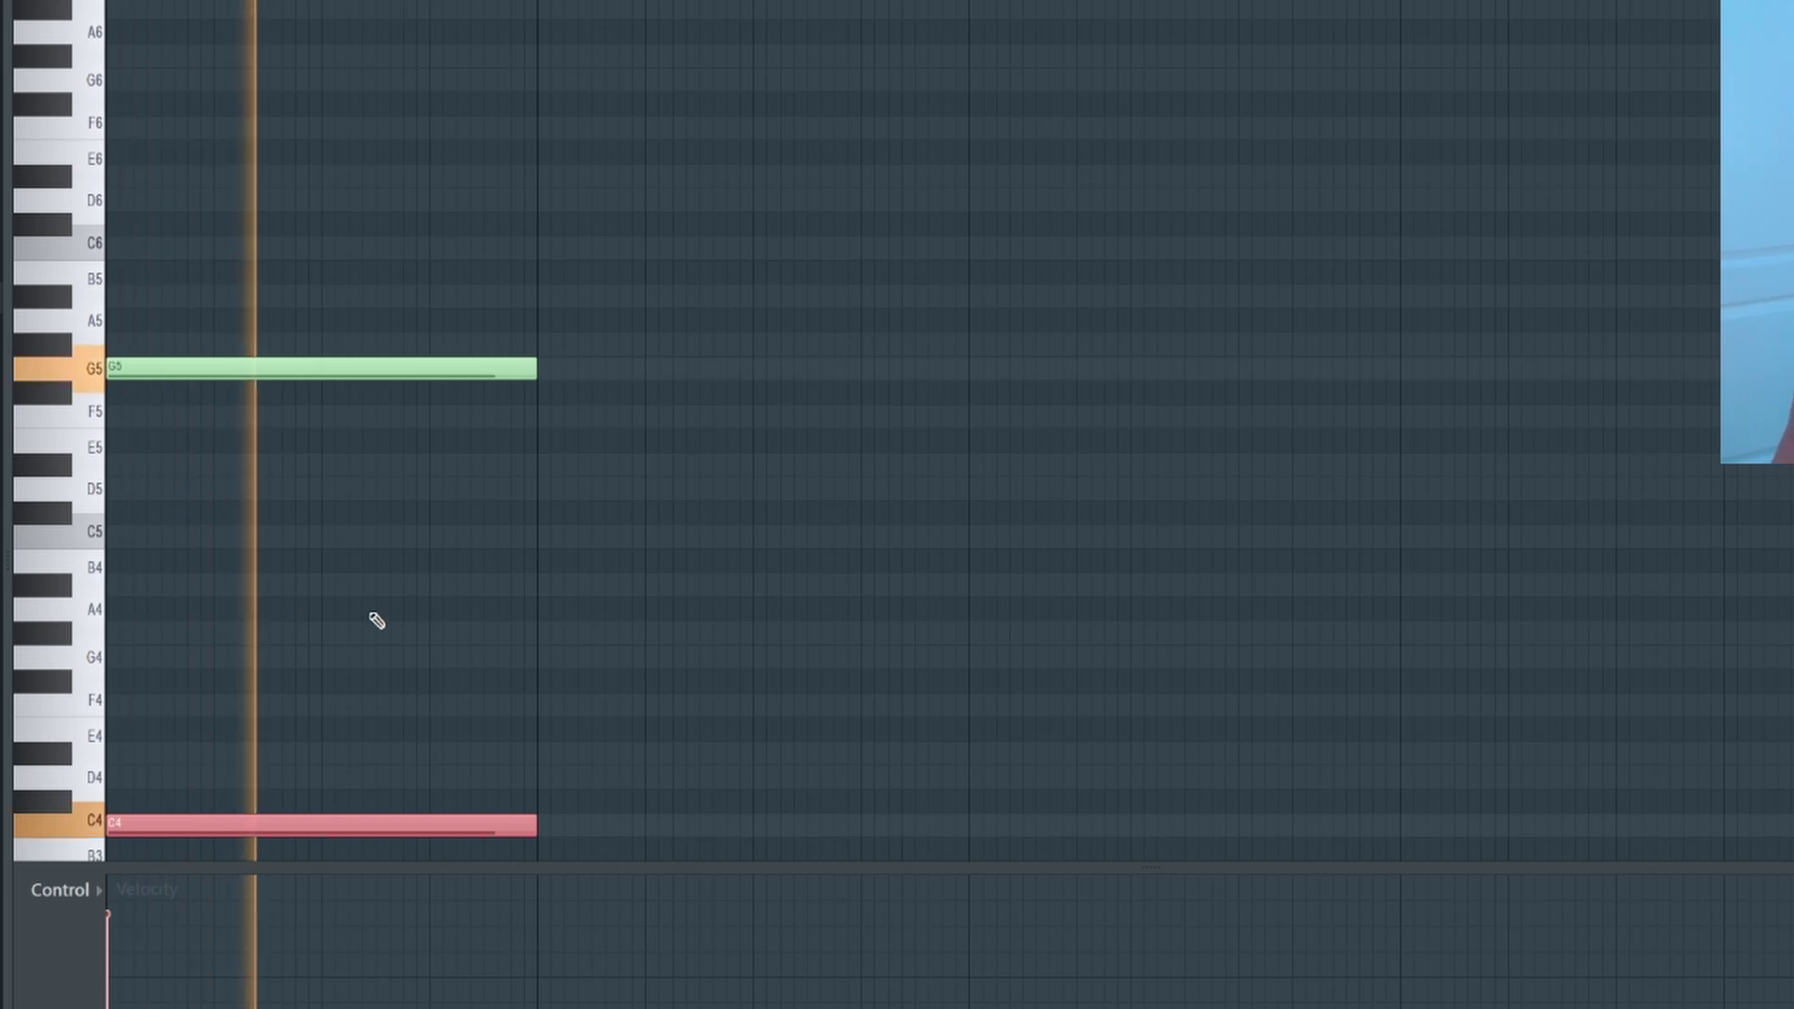
Step: Repeat the C4 and G5 notes at bar 3, and fill bar 4 with a half-bar F5 and short G#5, G5, G#5 and C6 notes
scroll(449, 589, "down", 3)
left_click_drag(264, 10, 746, 746)
key("space")
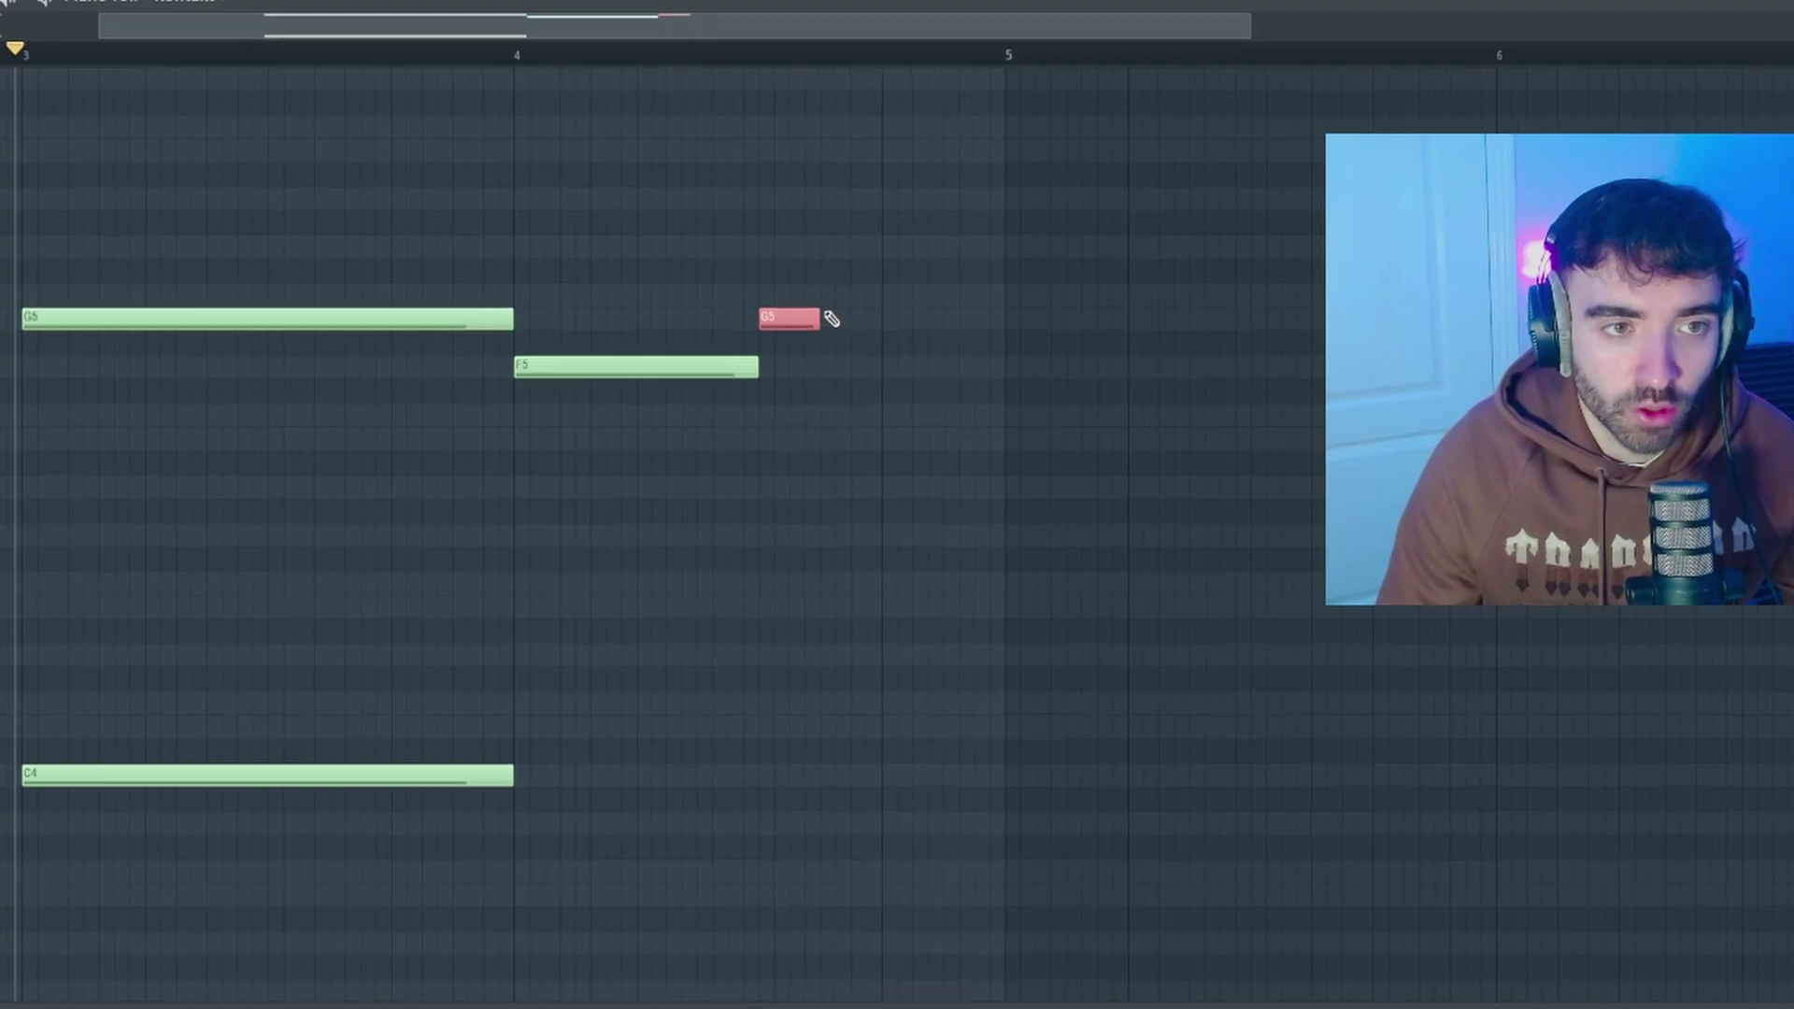
left_click(879, 280)
left_click(904, 298)
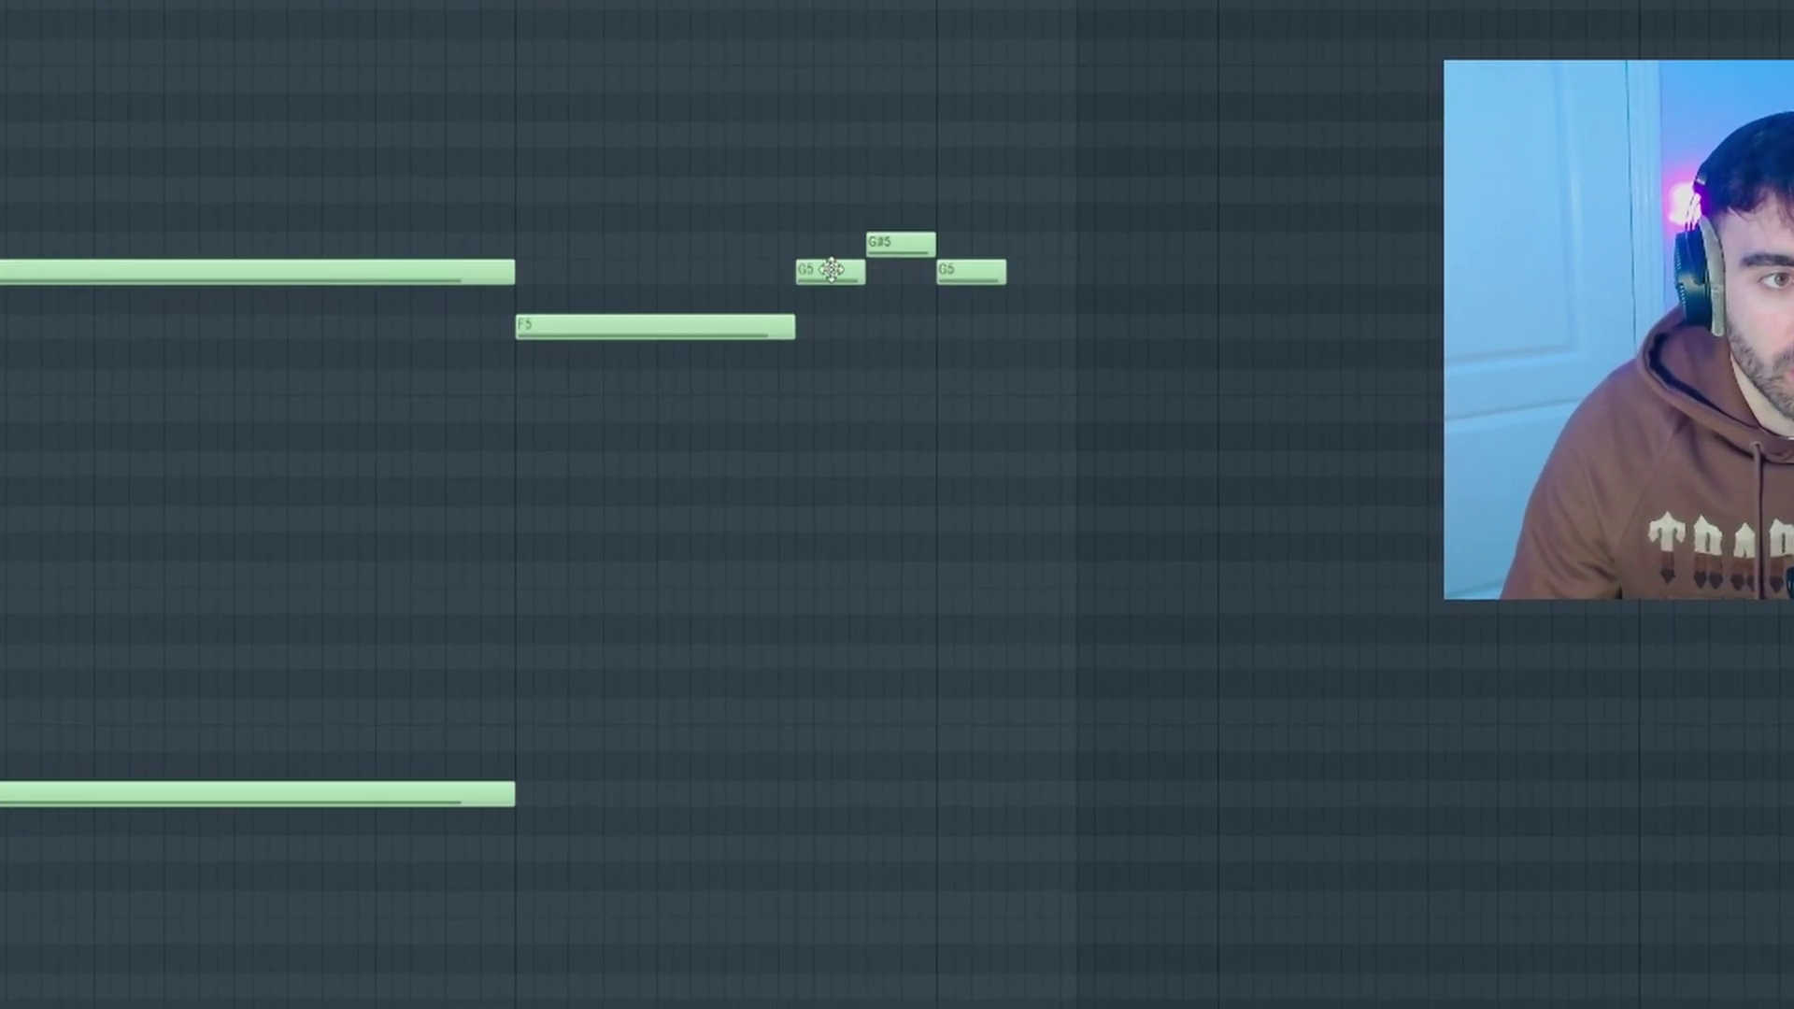
left_click_drag(791, 285, 787, 256)
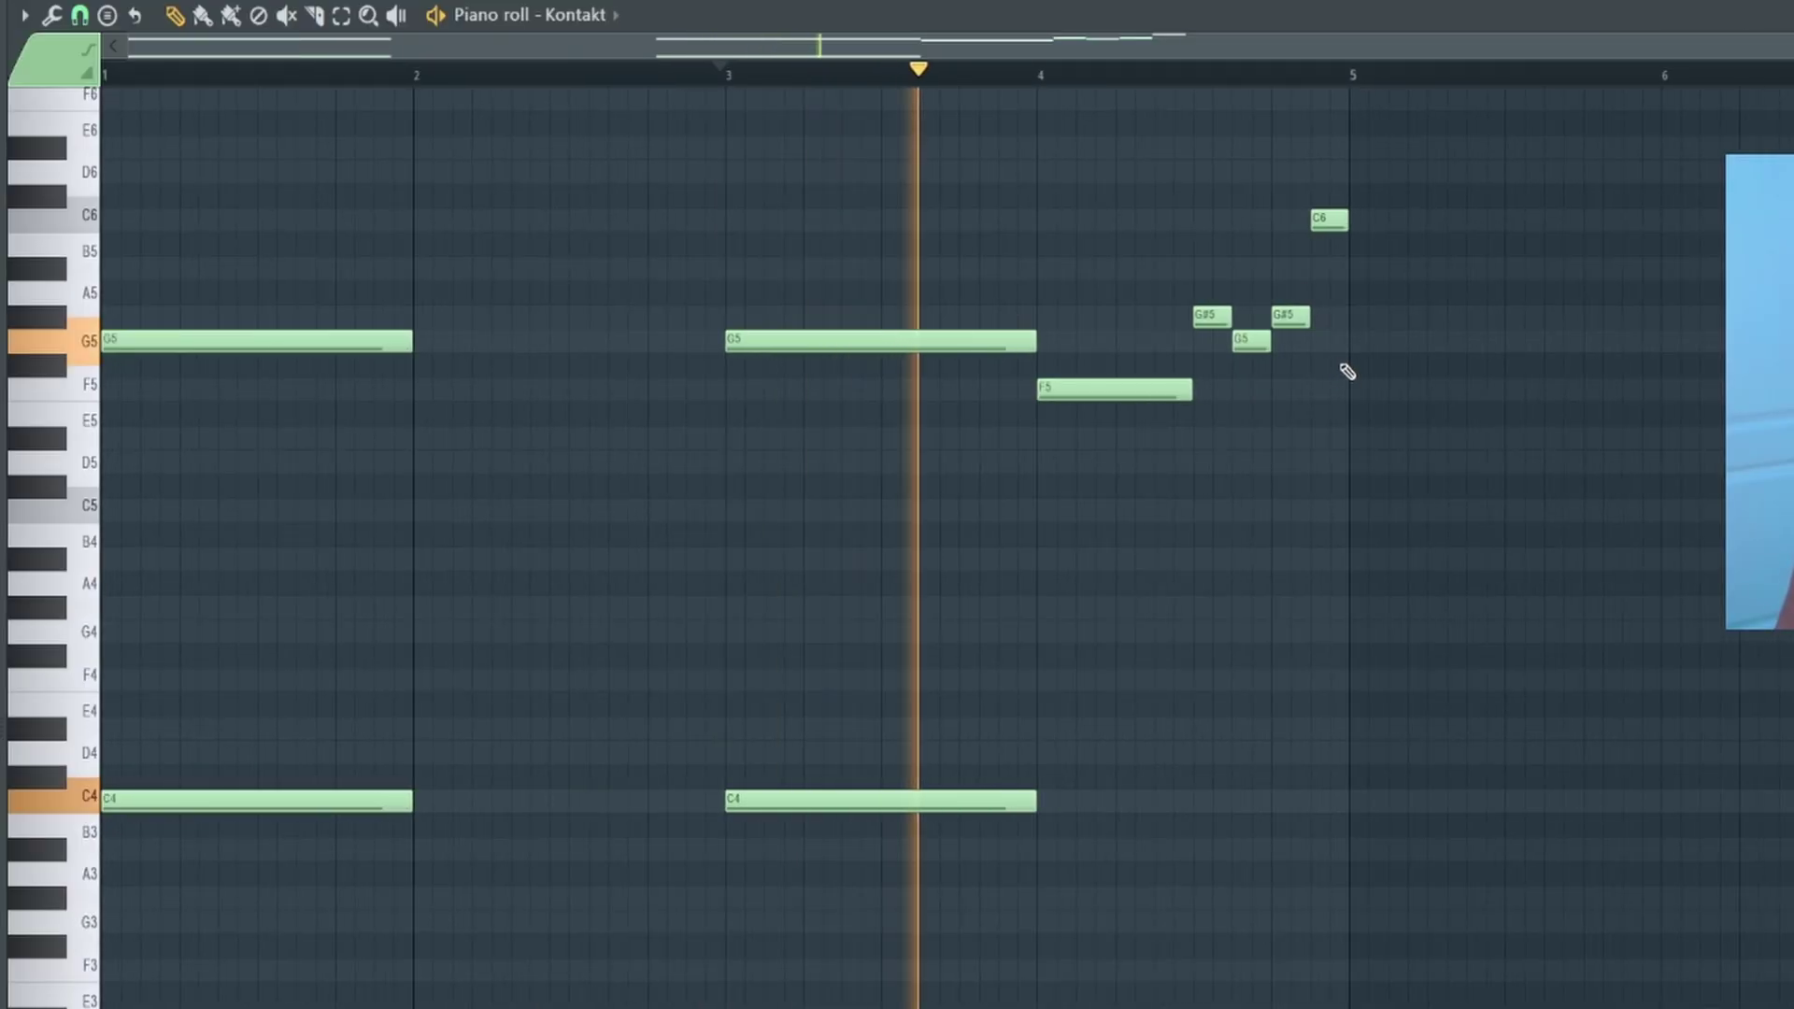
Step: Duplicate the four-bar phrase to bars 5–8, replace its ending with half-bar D6 and C6 notes in bar 8, and play it back
key("ctrl+a")
scroll(1337, 364, "down", 2)
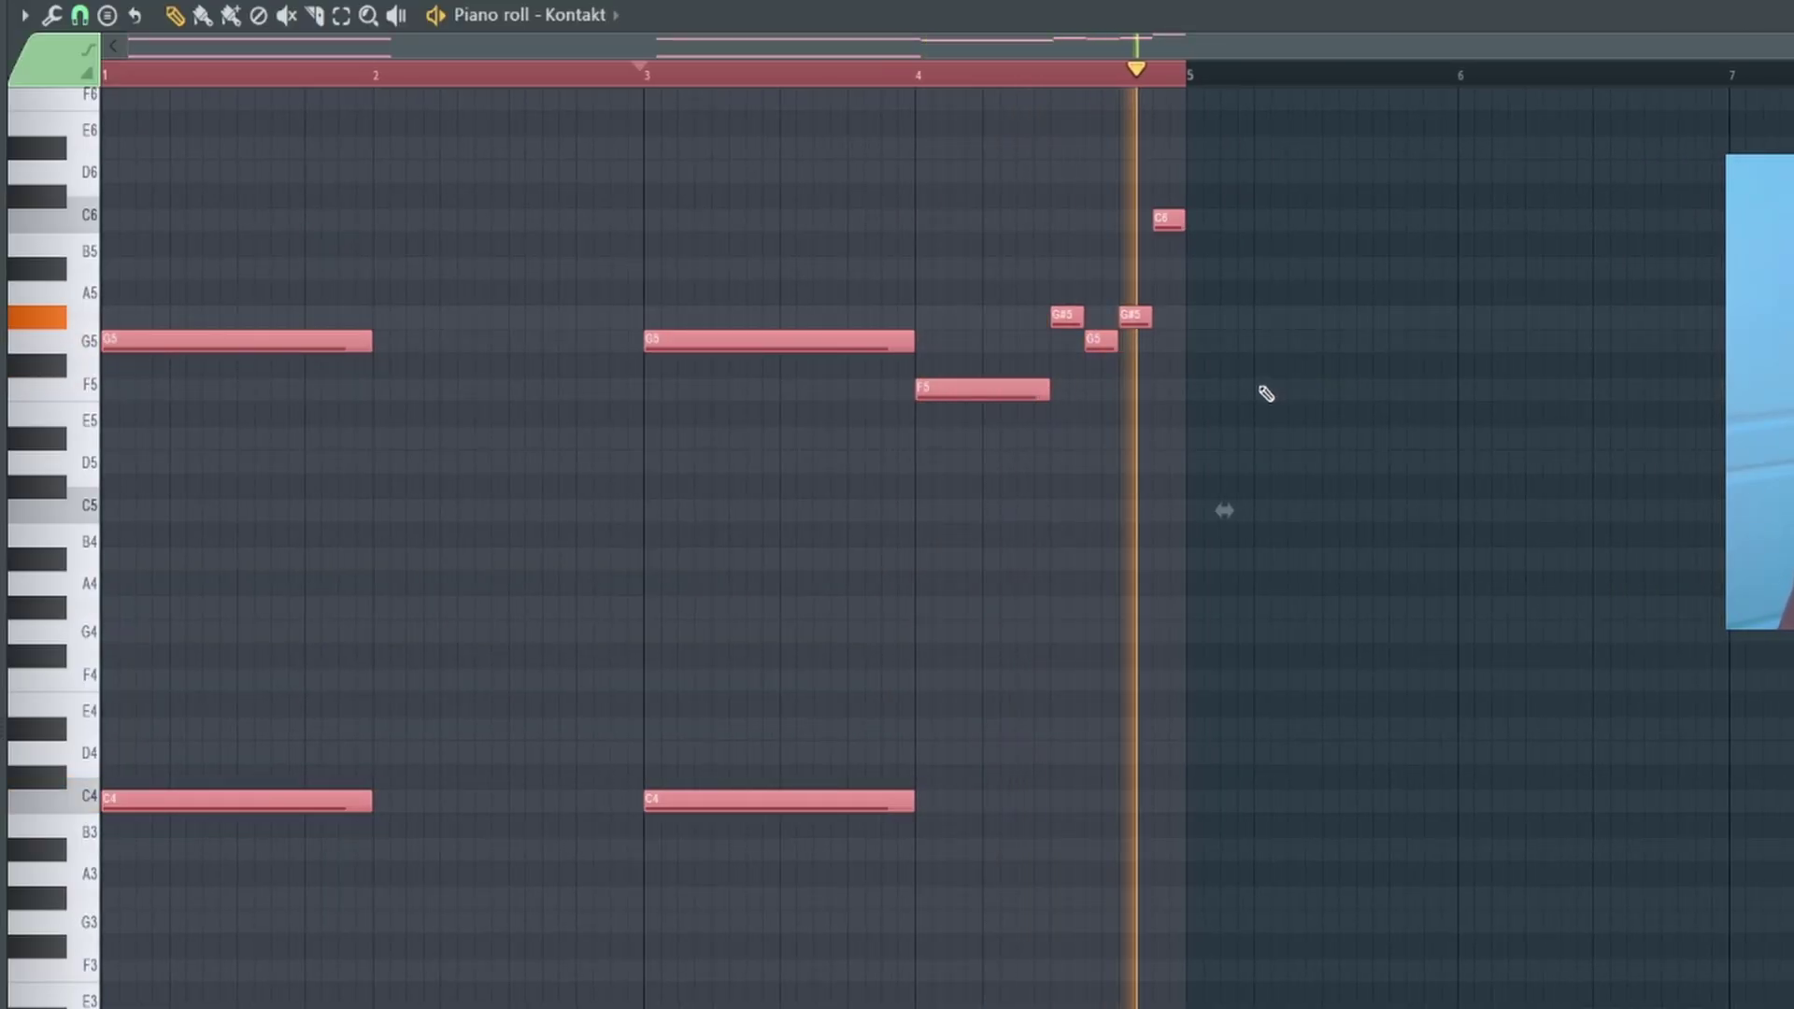
key("ctrl+b")
scroll(1417, 270, "down", 2)
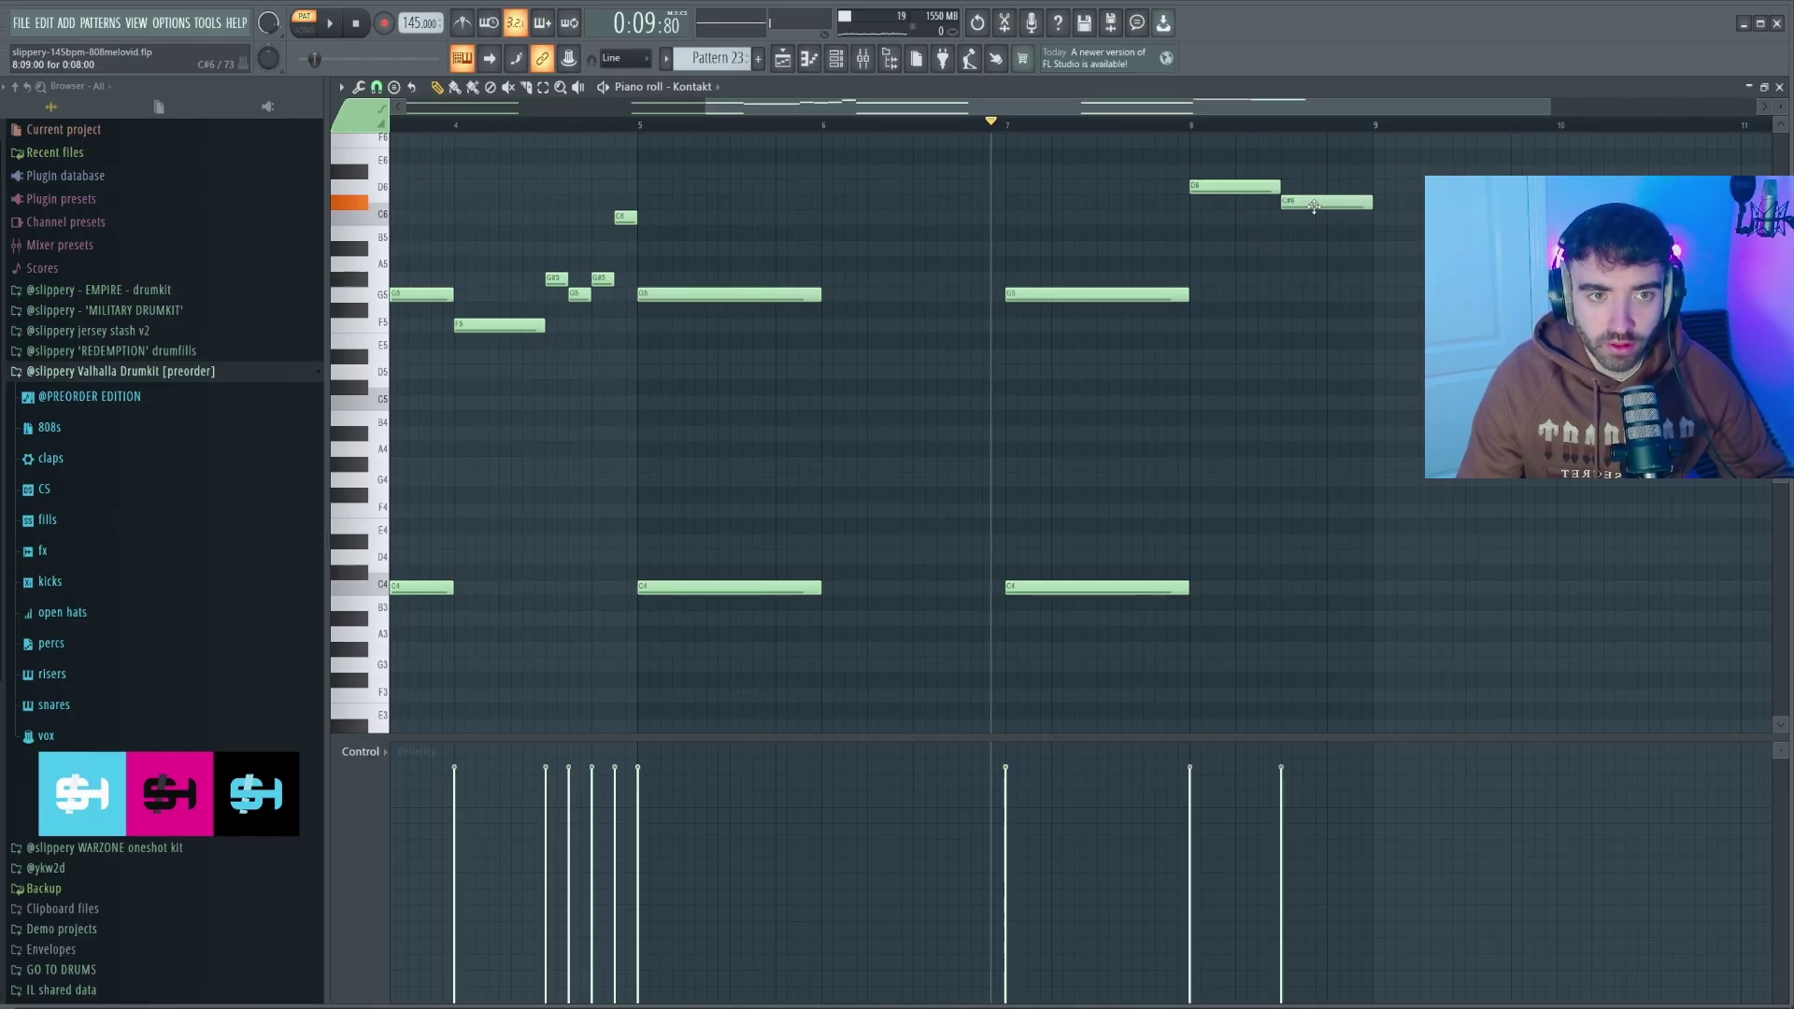
left_click_drag(1314, 207, 1316, 224)
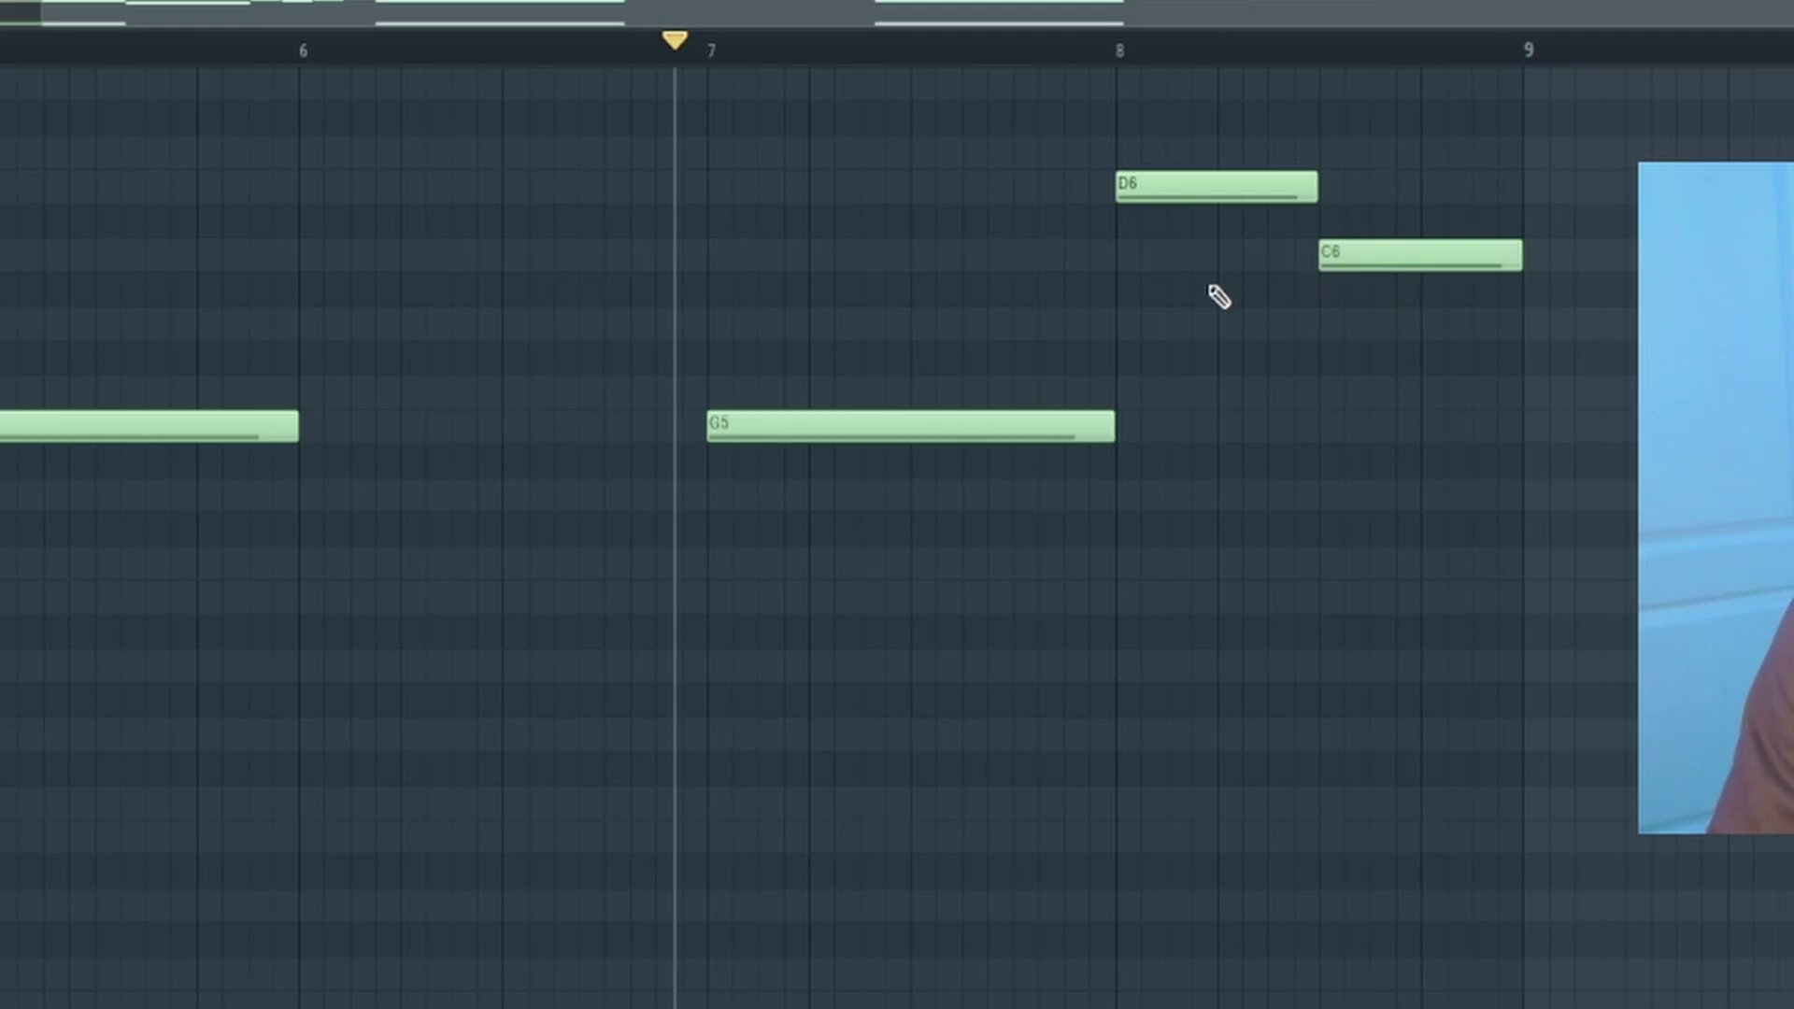
key("space")
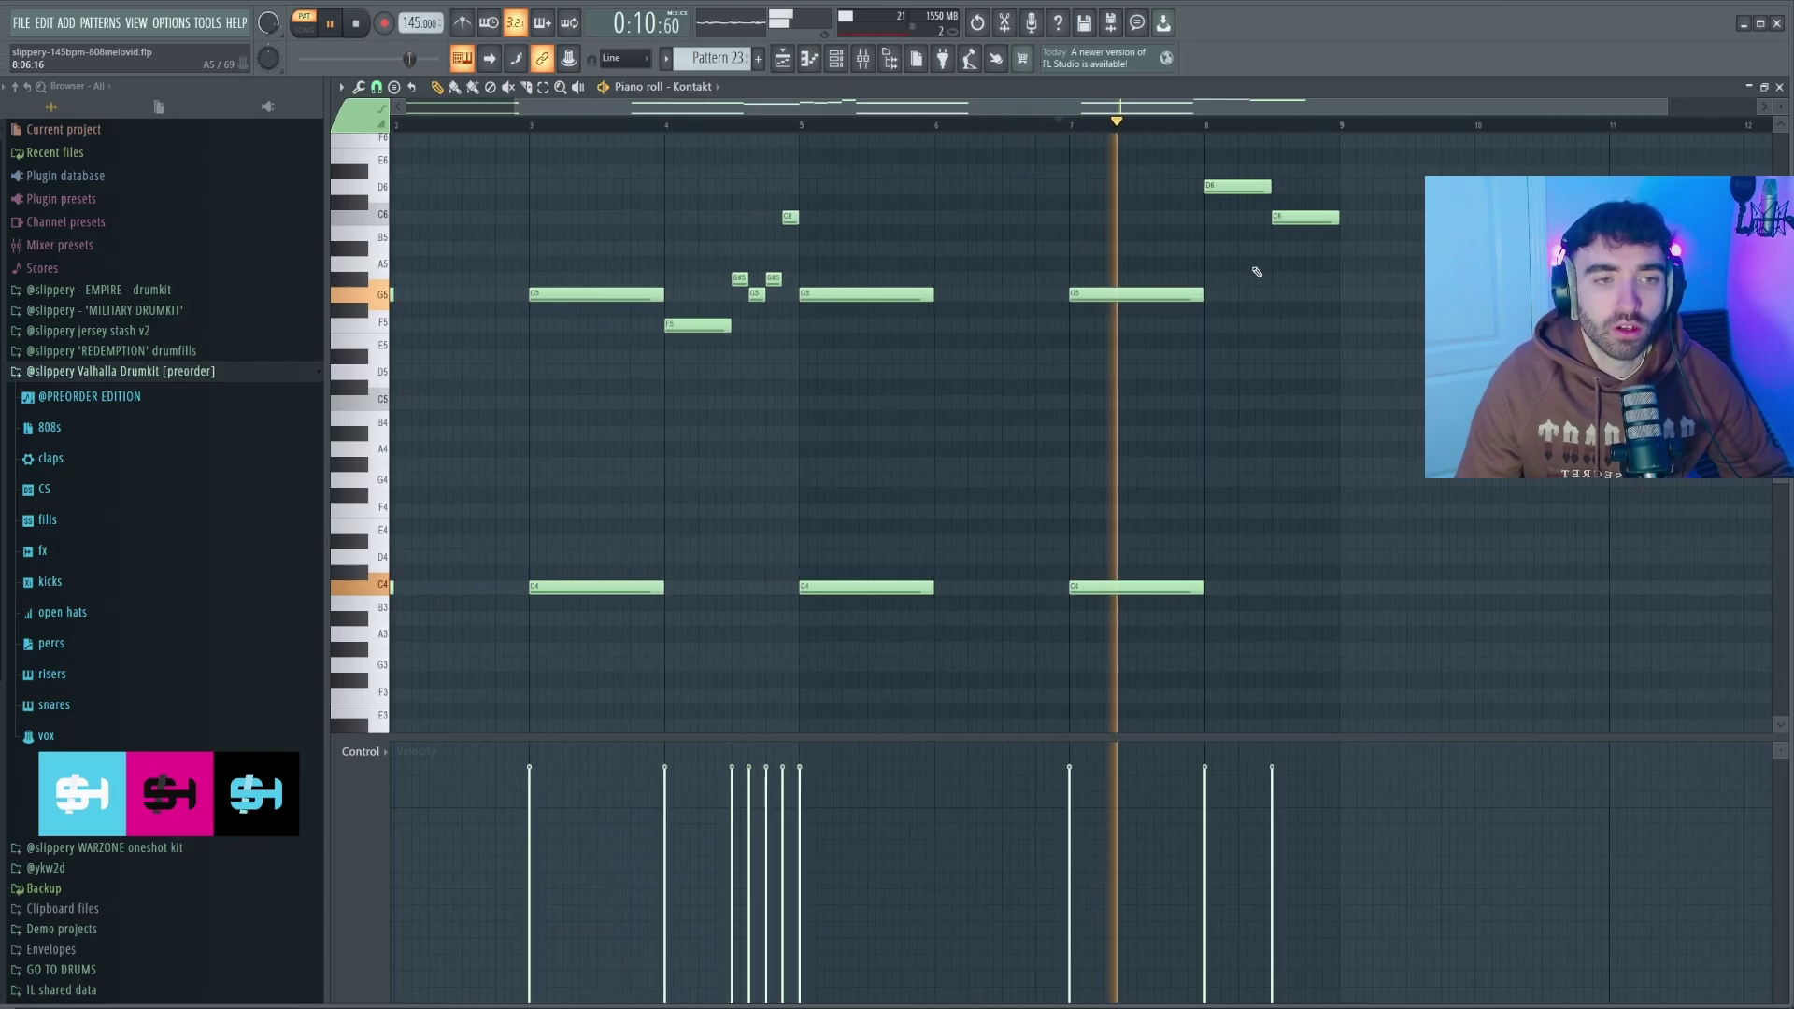
scroll(1281, 284, "down", 1)
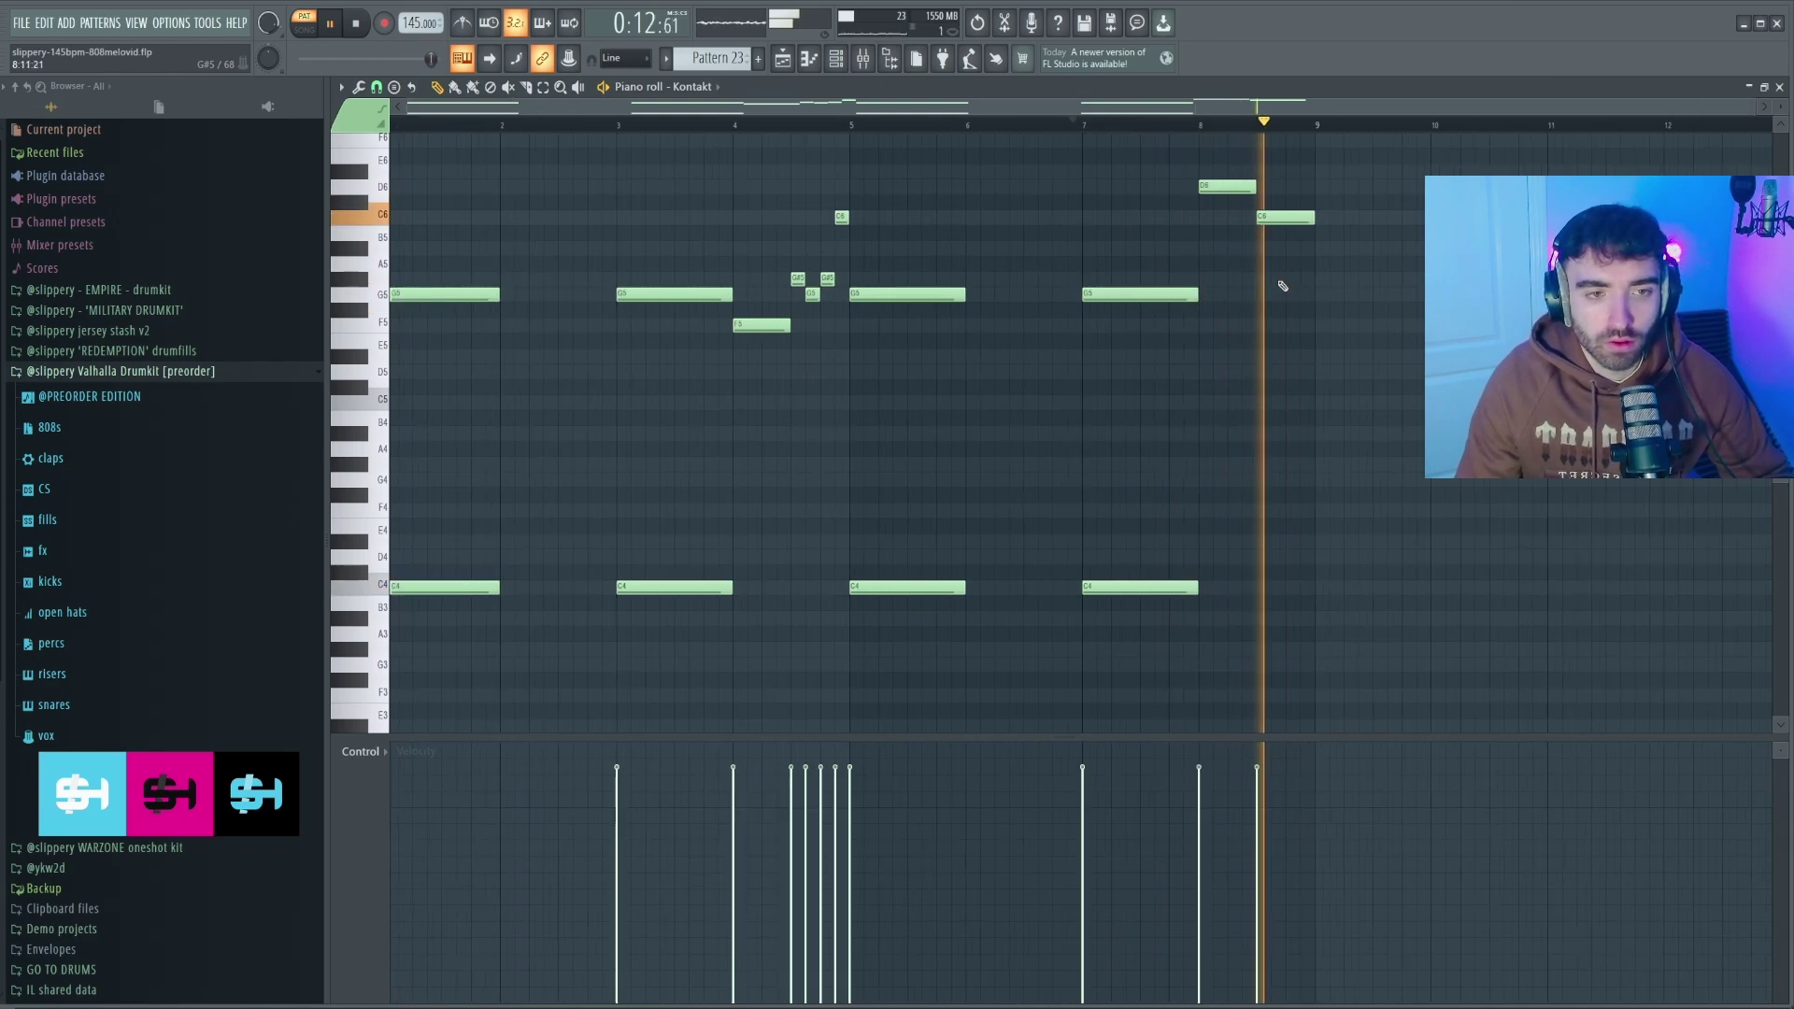
Step: In the Kontakt #2 piano roll, place a two-bar G4 at bar 1 and a one-bar G4 at bar 3
left_click_drag(1309, 236, 1148, 122)
right_click(1129, 196)
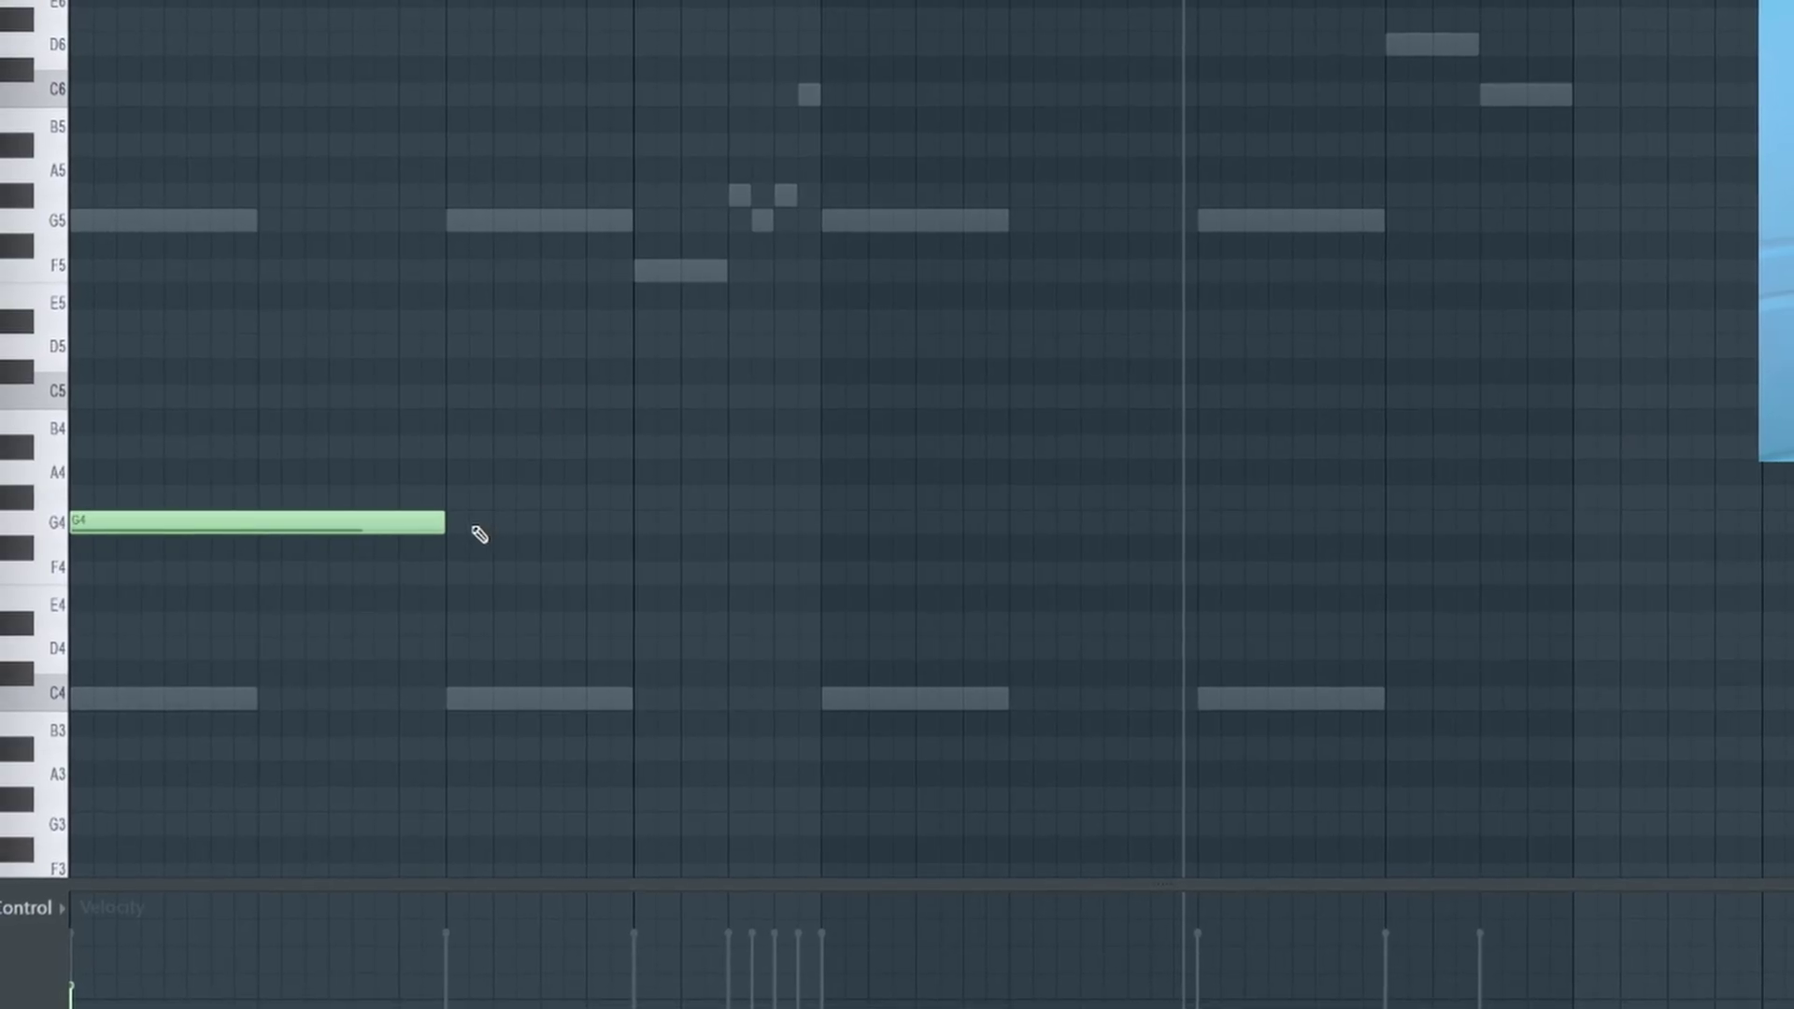
key("space")
left_click(523, 524)
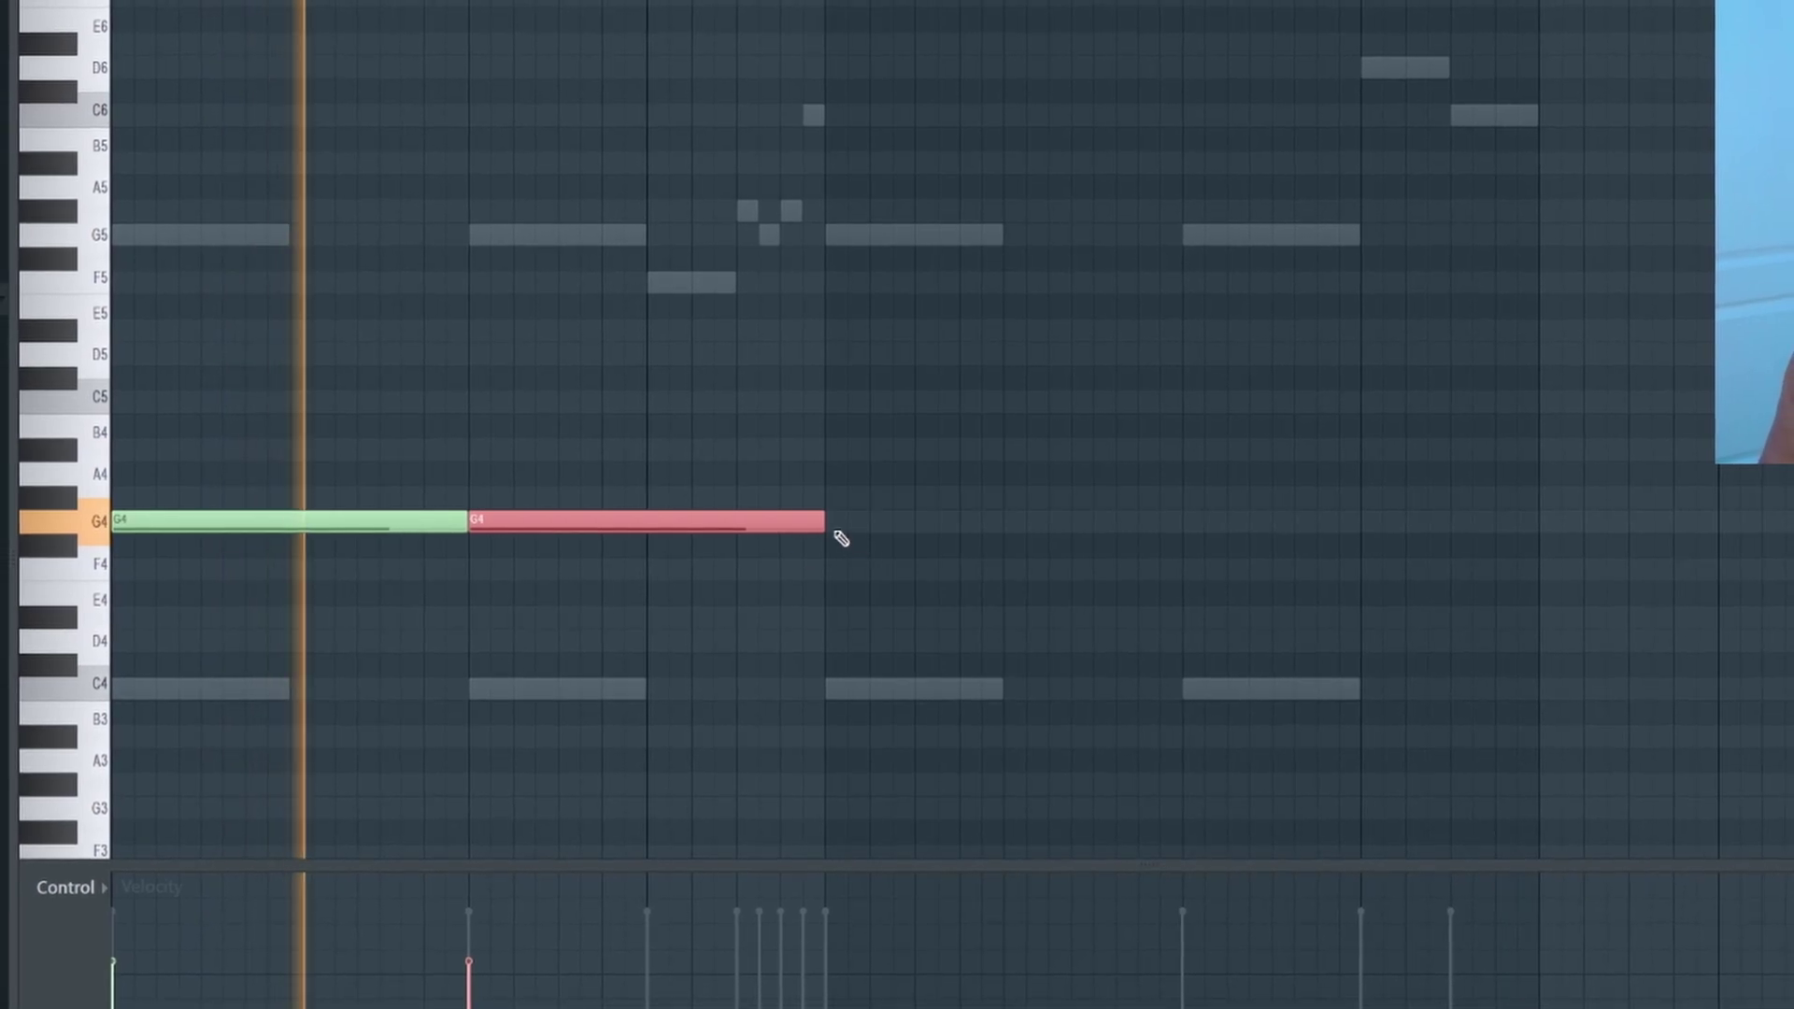
left_click_drag(824, 521, 639, 531)
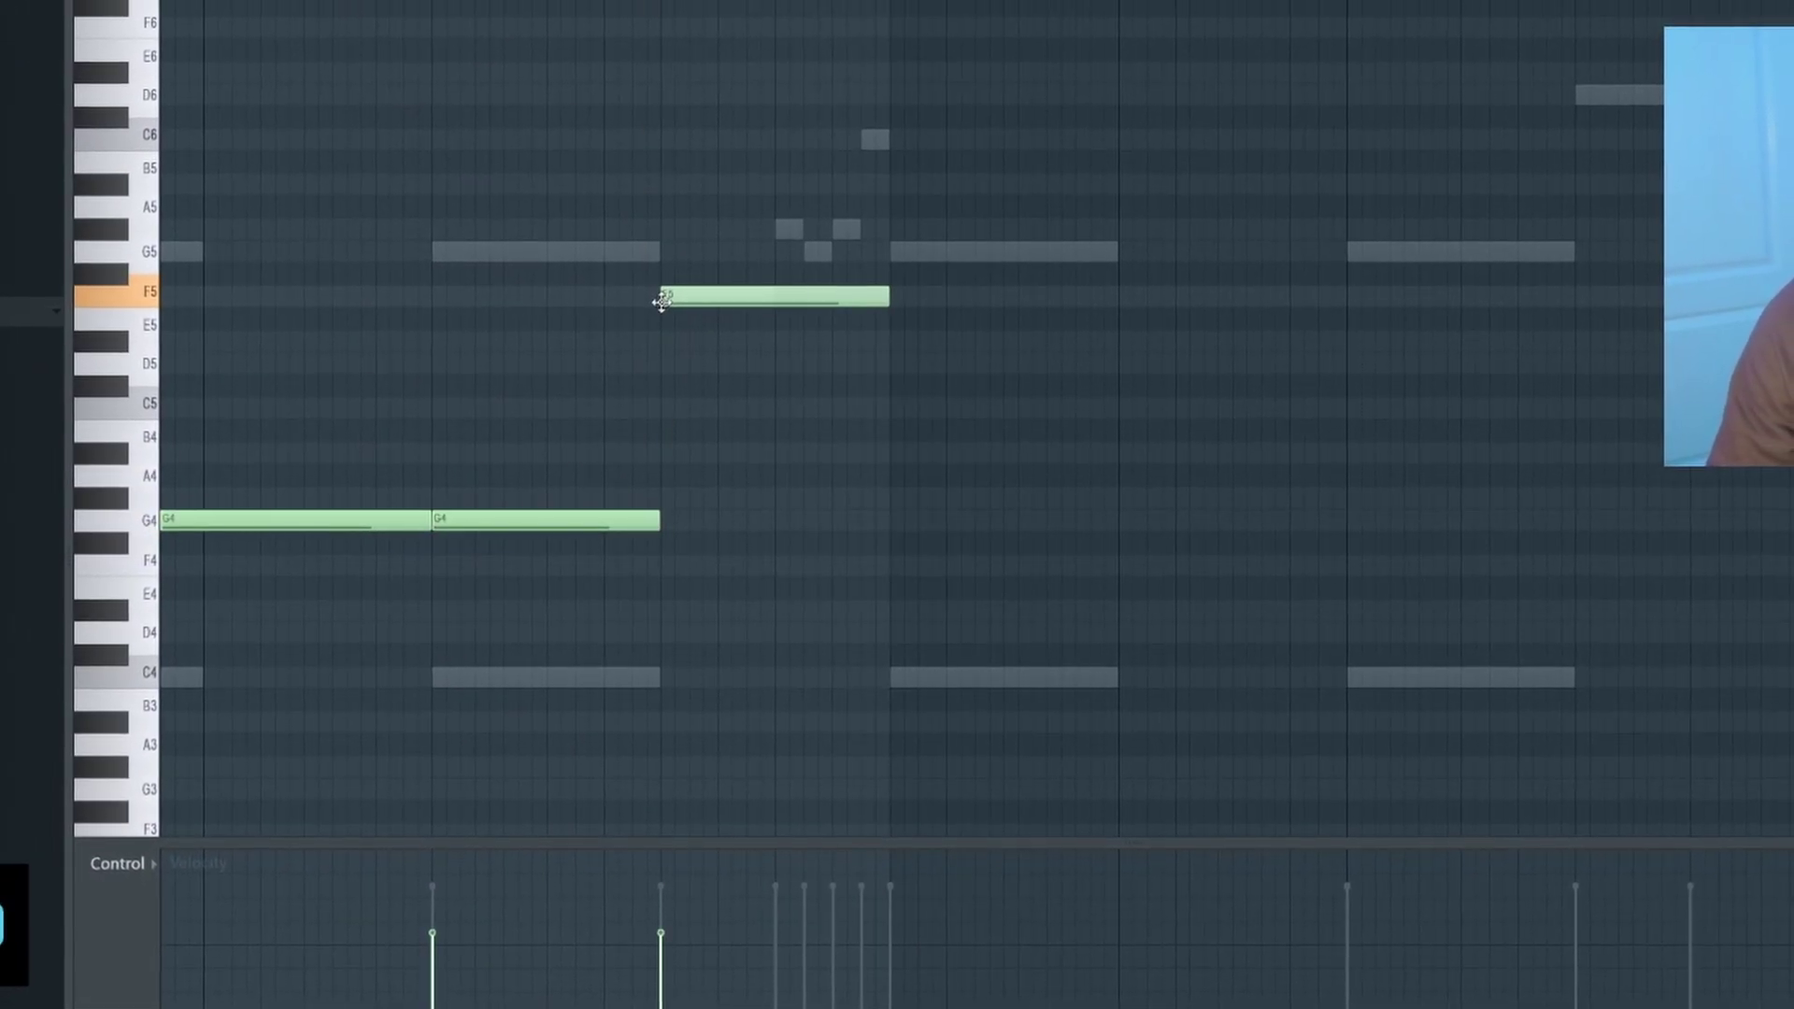
Step: Fill bar 4 with half-bar F4 and G#4 notes, and repeat the line through bar 8, ending on D5 and C5
left_click(664, 297)
key("ctrl+Down")
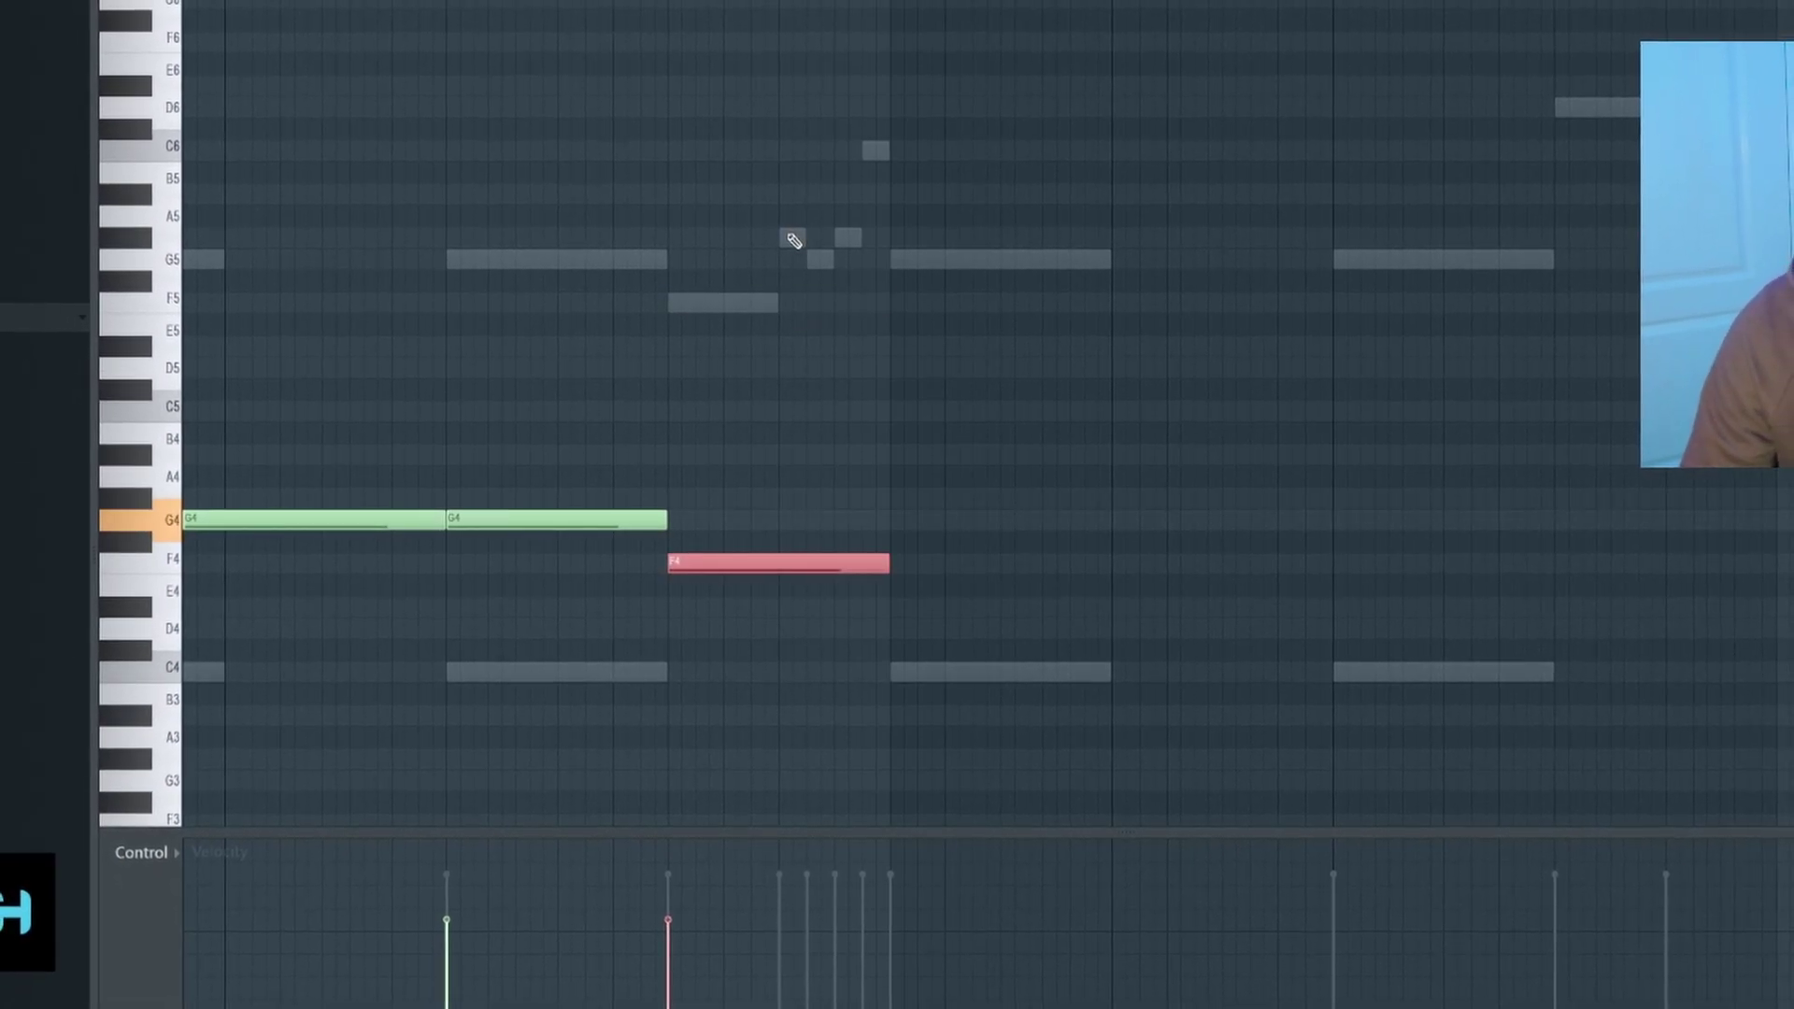
left_click(793, 236)
key("space")
left_click(821, 241)
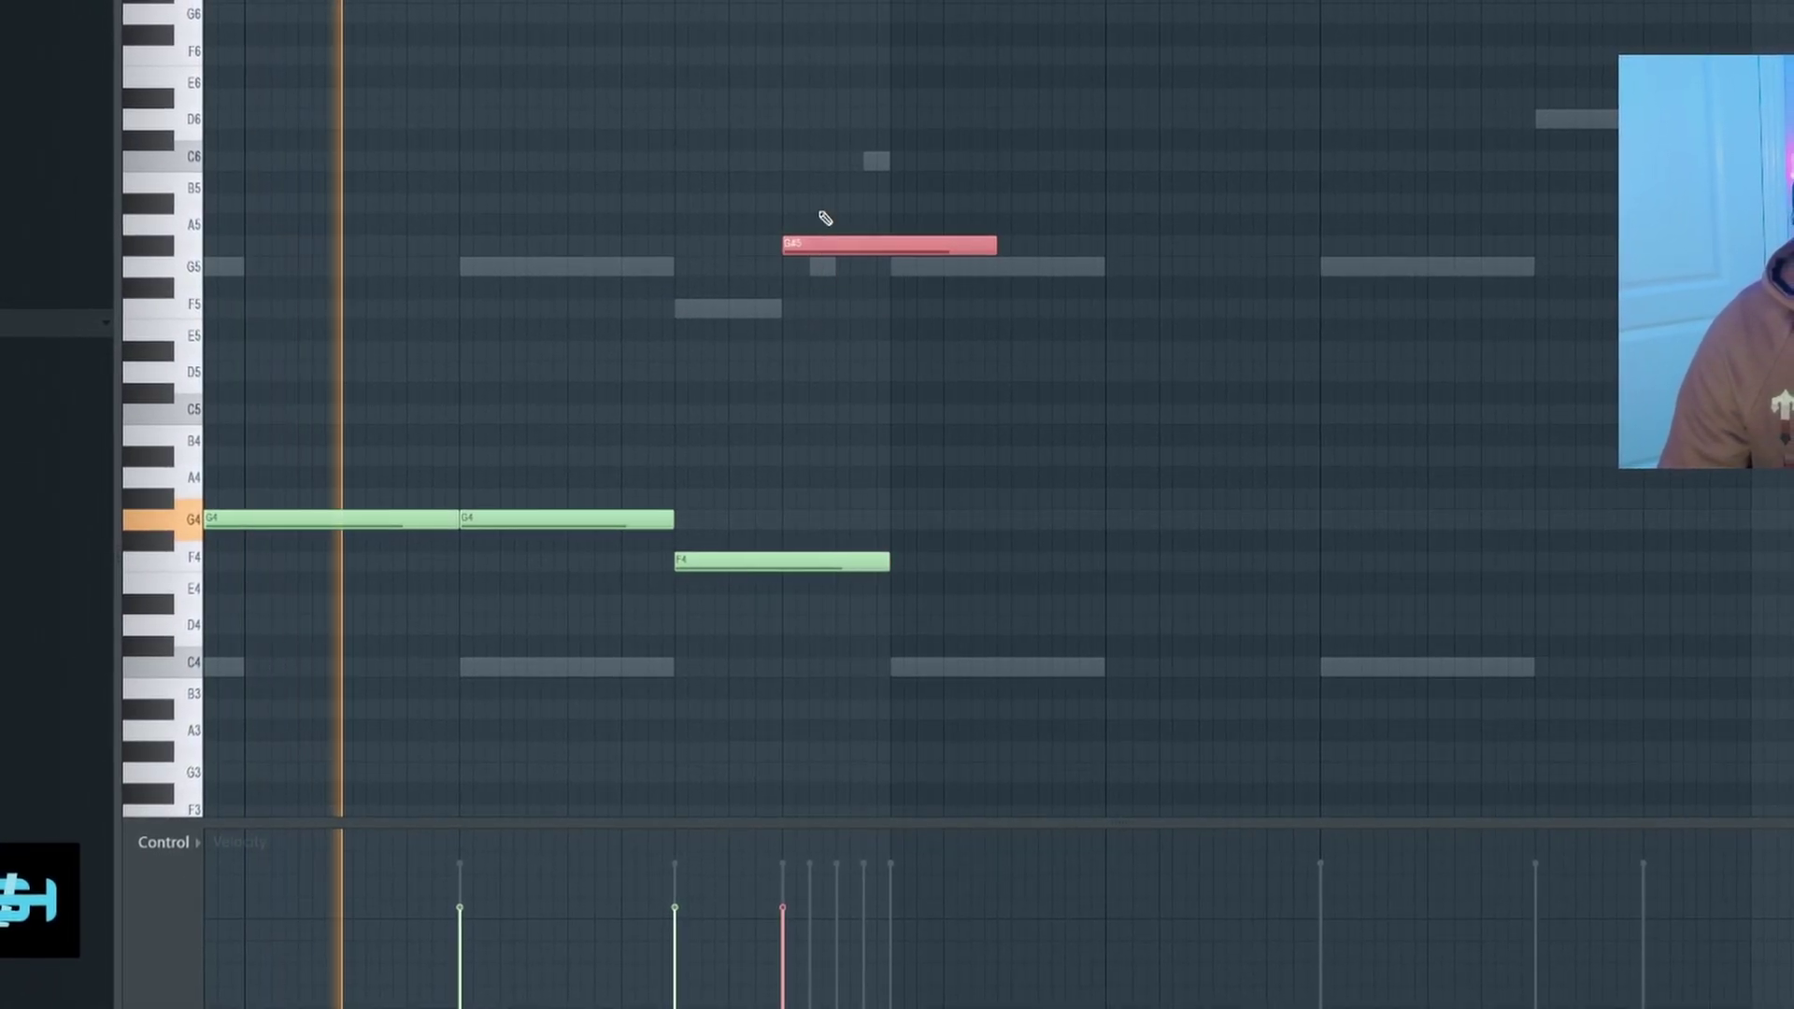
key("ctrl+Down")
left_click(883, 561, "shift")
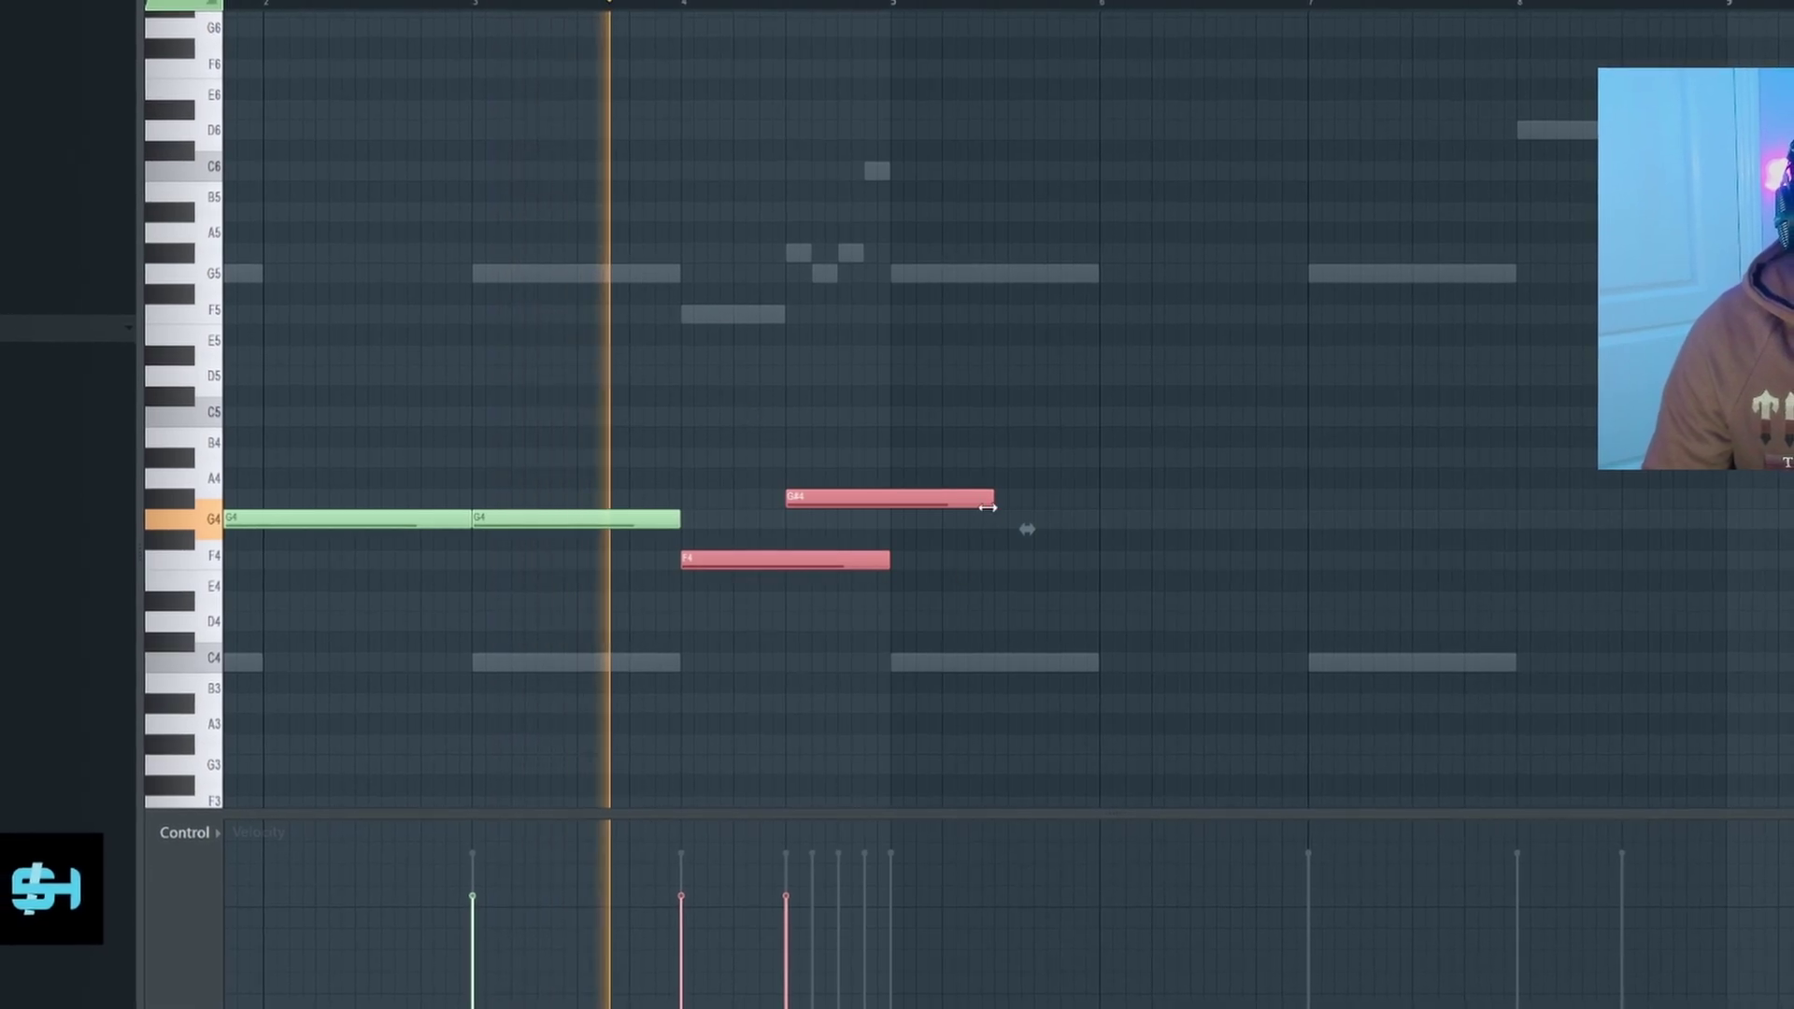
left_click_drag(994, 499, 895, 506)
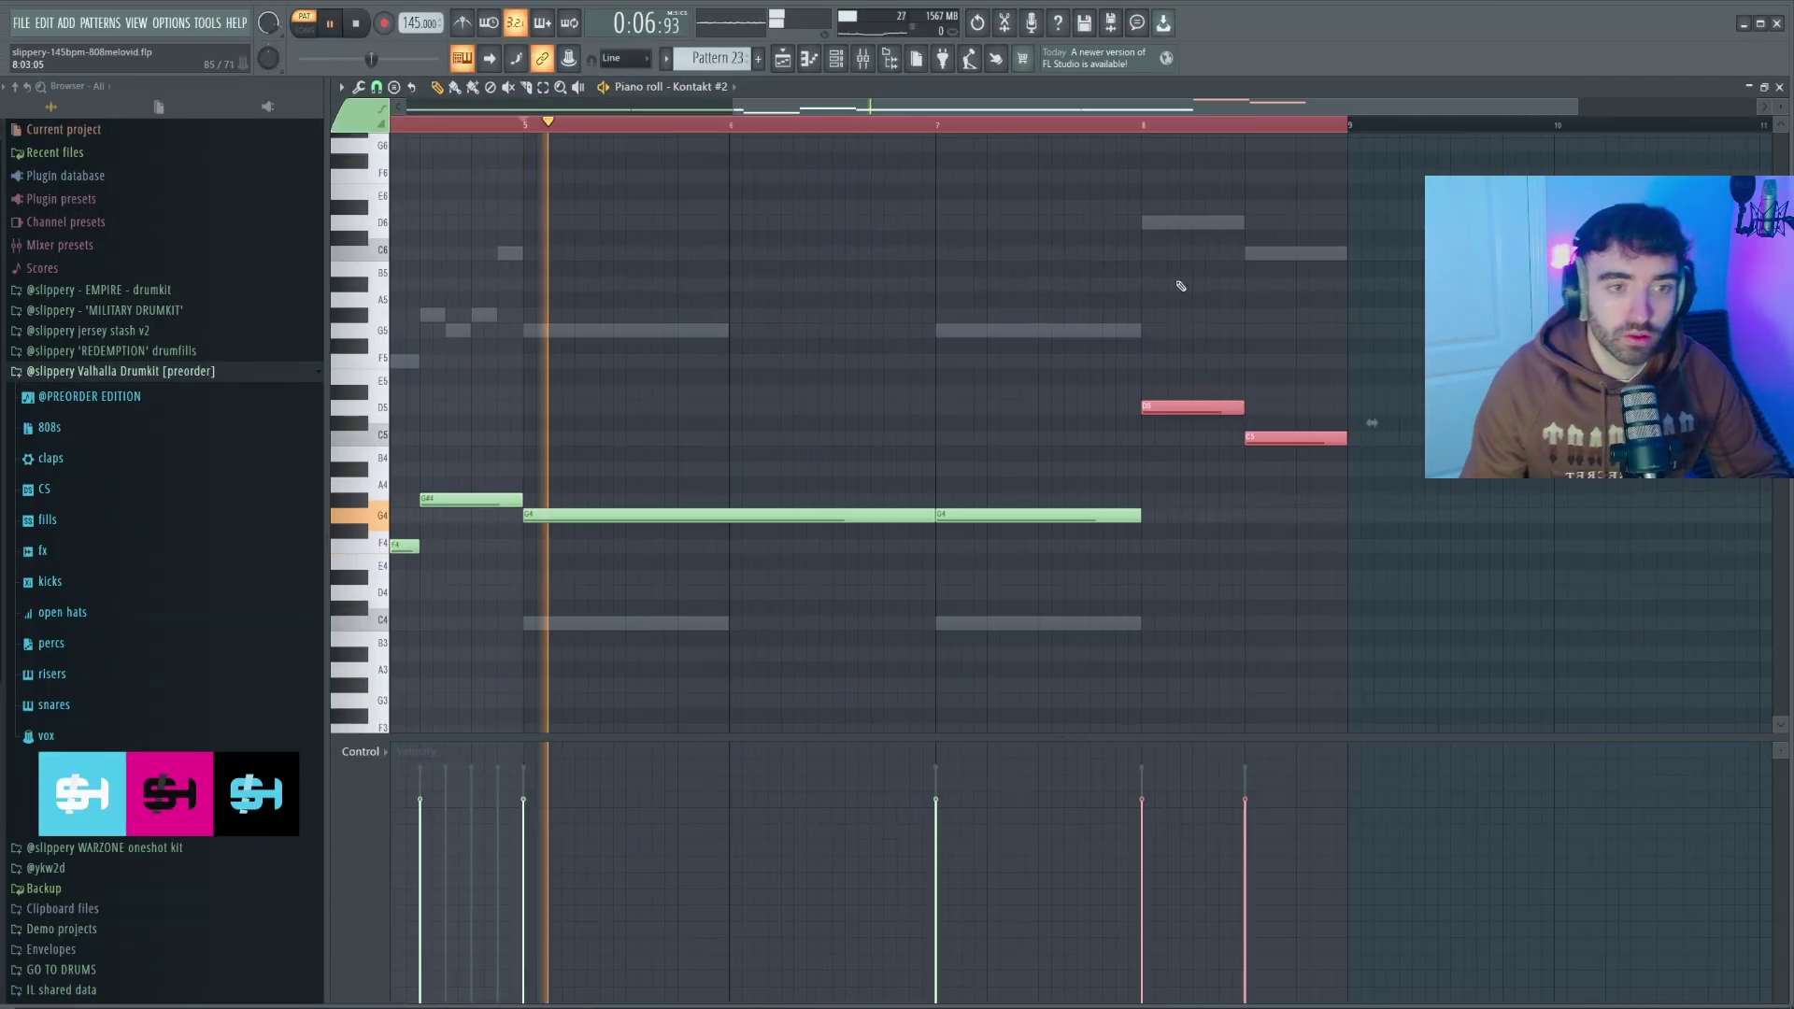
Step: Review the Kontakt #2 line through bar 8 during playback
scroll(1269, 334, "down", 3)
scroll(1277, 334, "up", 2)
right_click(1276, 334)
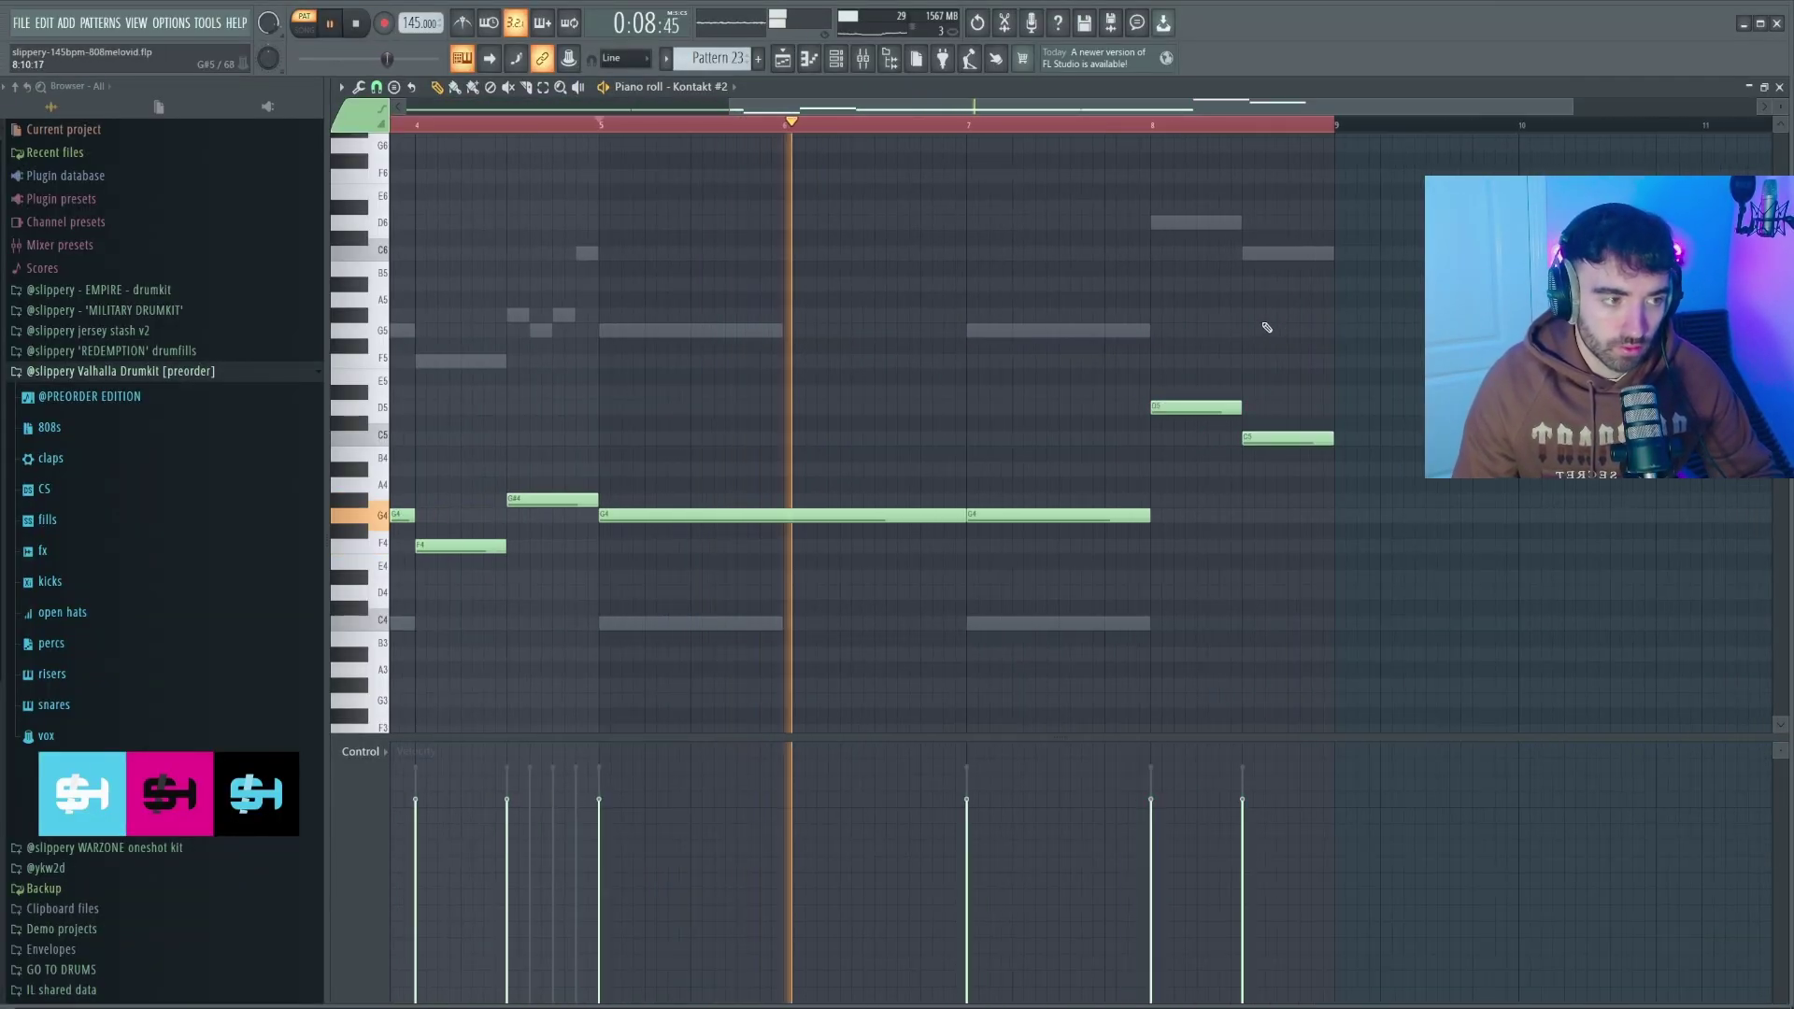
scroll(1286, 327, "down", 2)
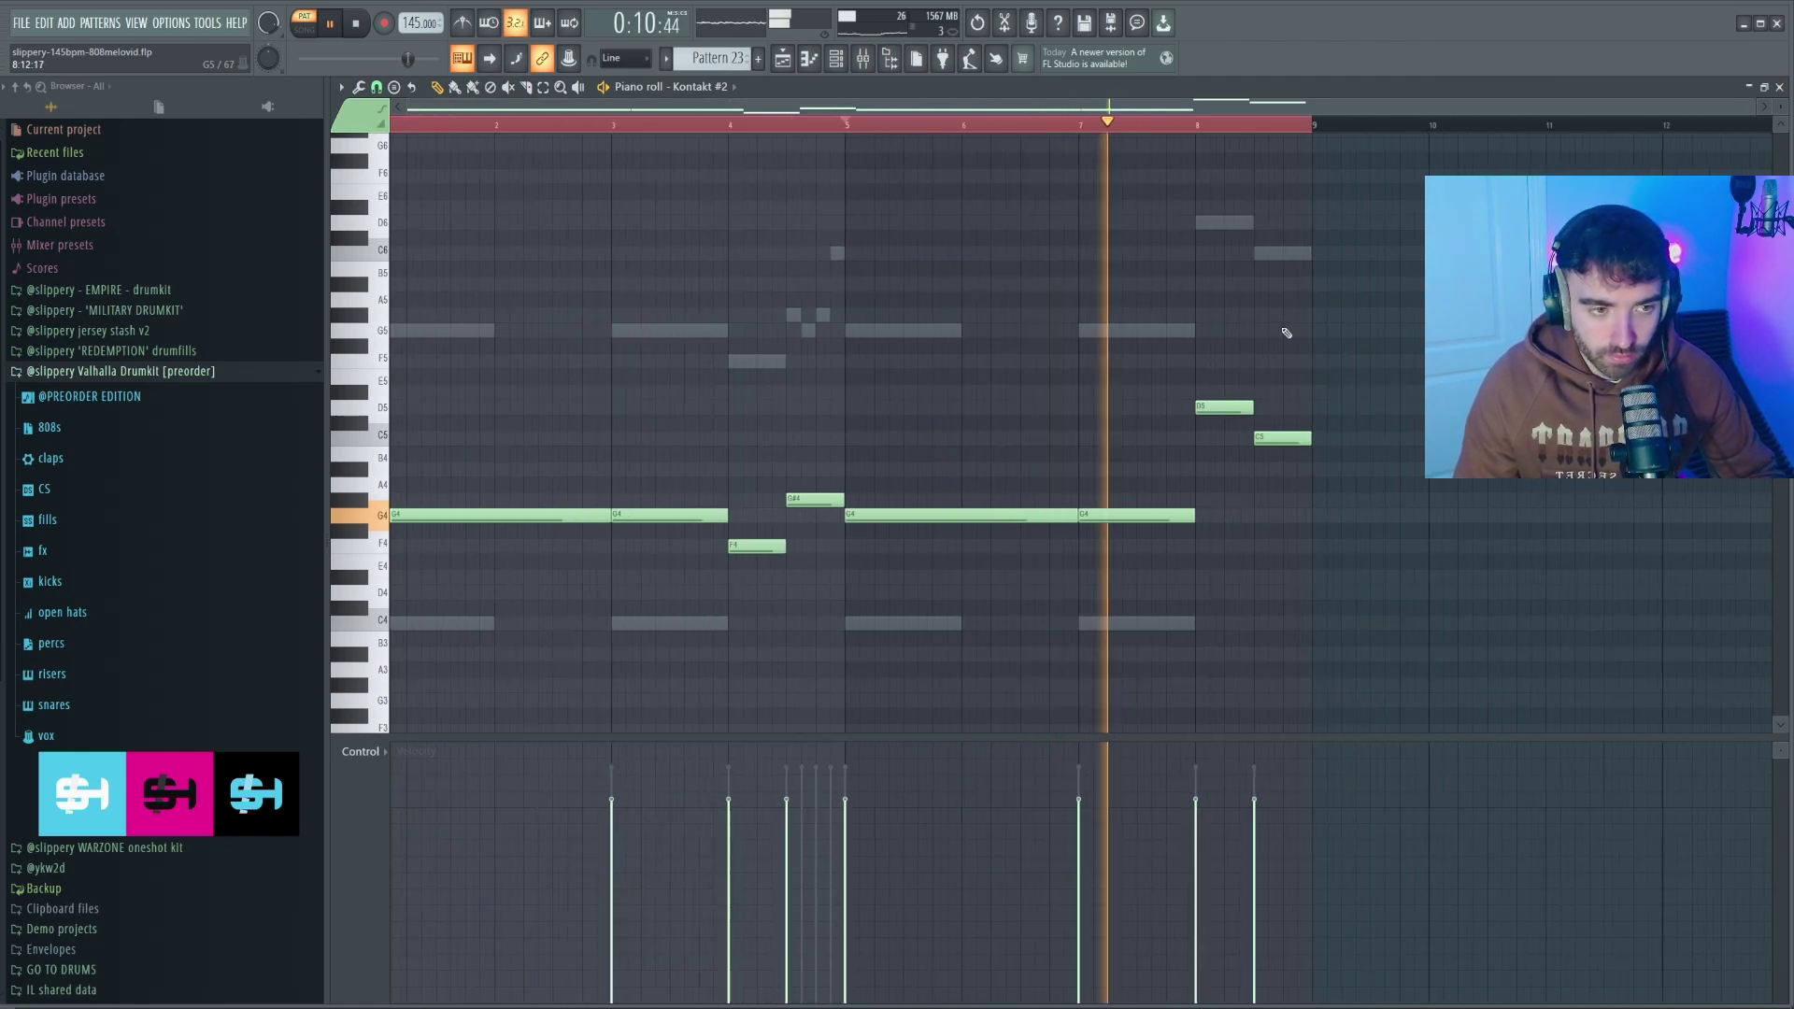
scroll(1299, 344, "up", 2)
scroll(1303, 346, "down", 1)
scroll(1304, 346, "down", 2)
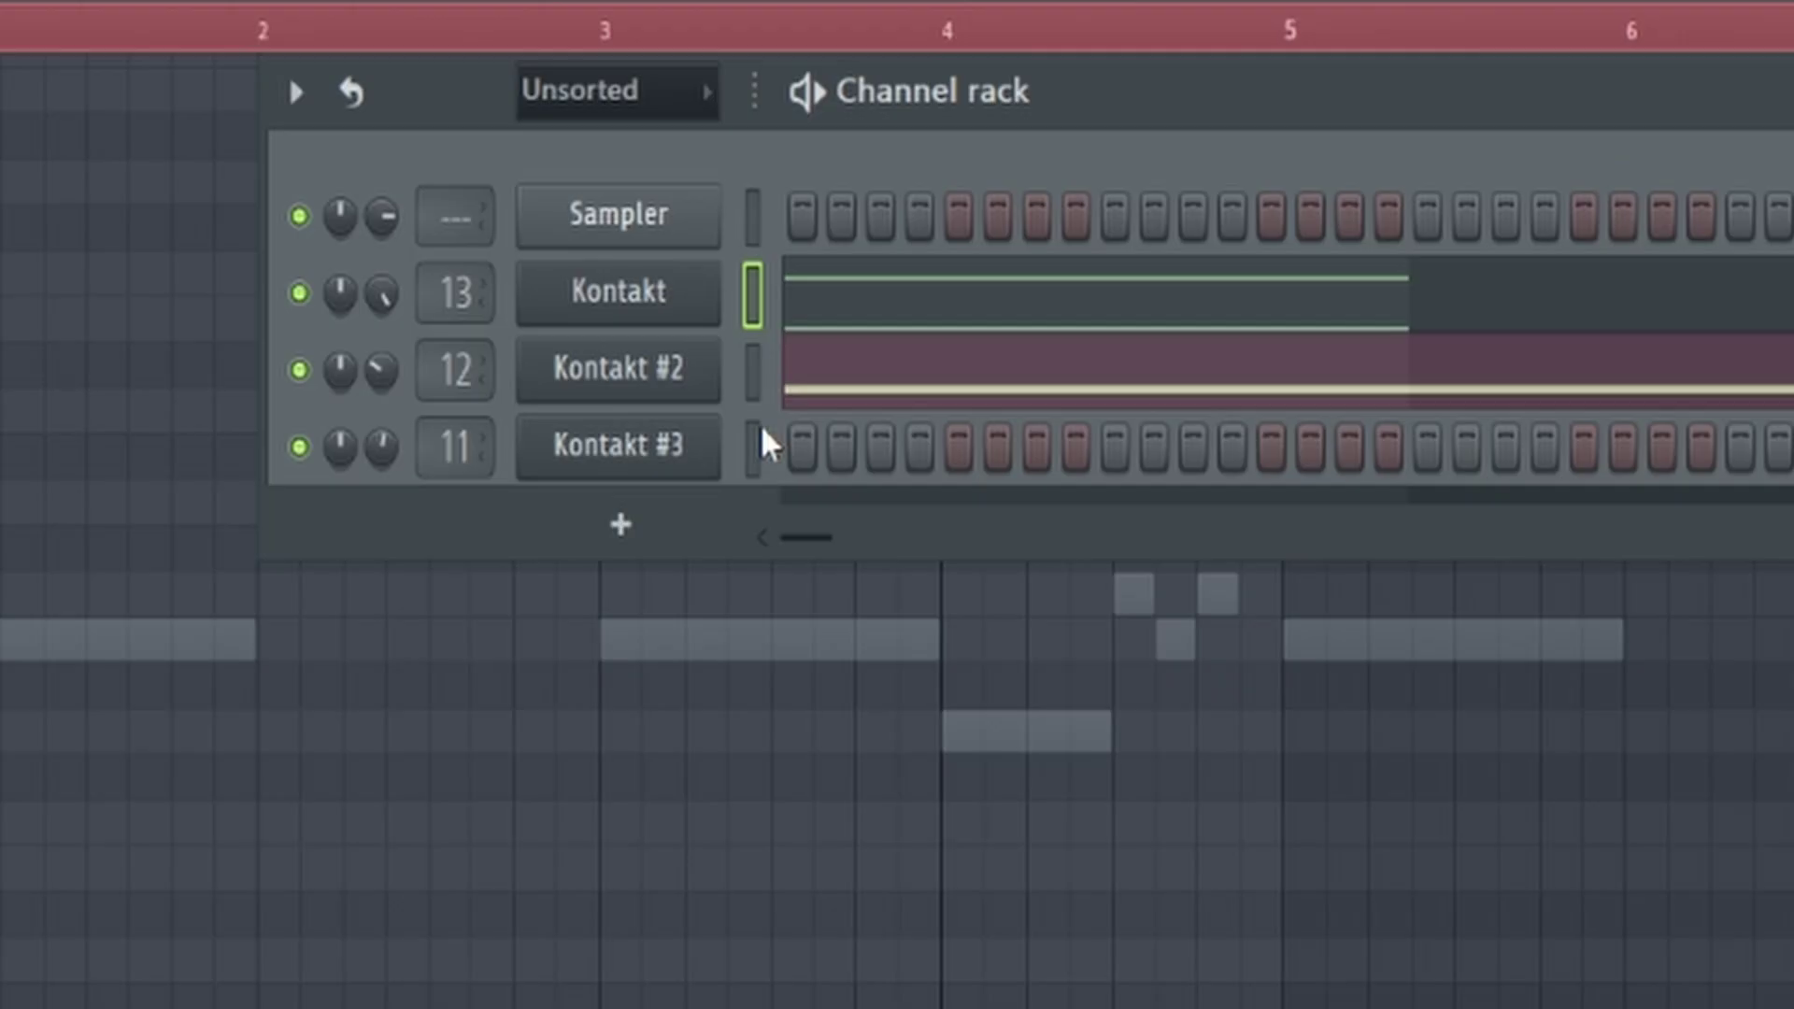
Step: Reuse the Kontakt melody in Kontakt #3 with the C4 notes raised to C5, and delete the short notes in bar 4
left_click(674, 262)
right_click(646, 266)
left_click(675, 263)
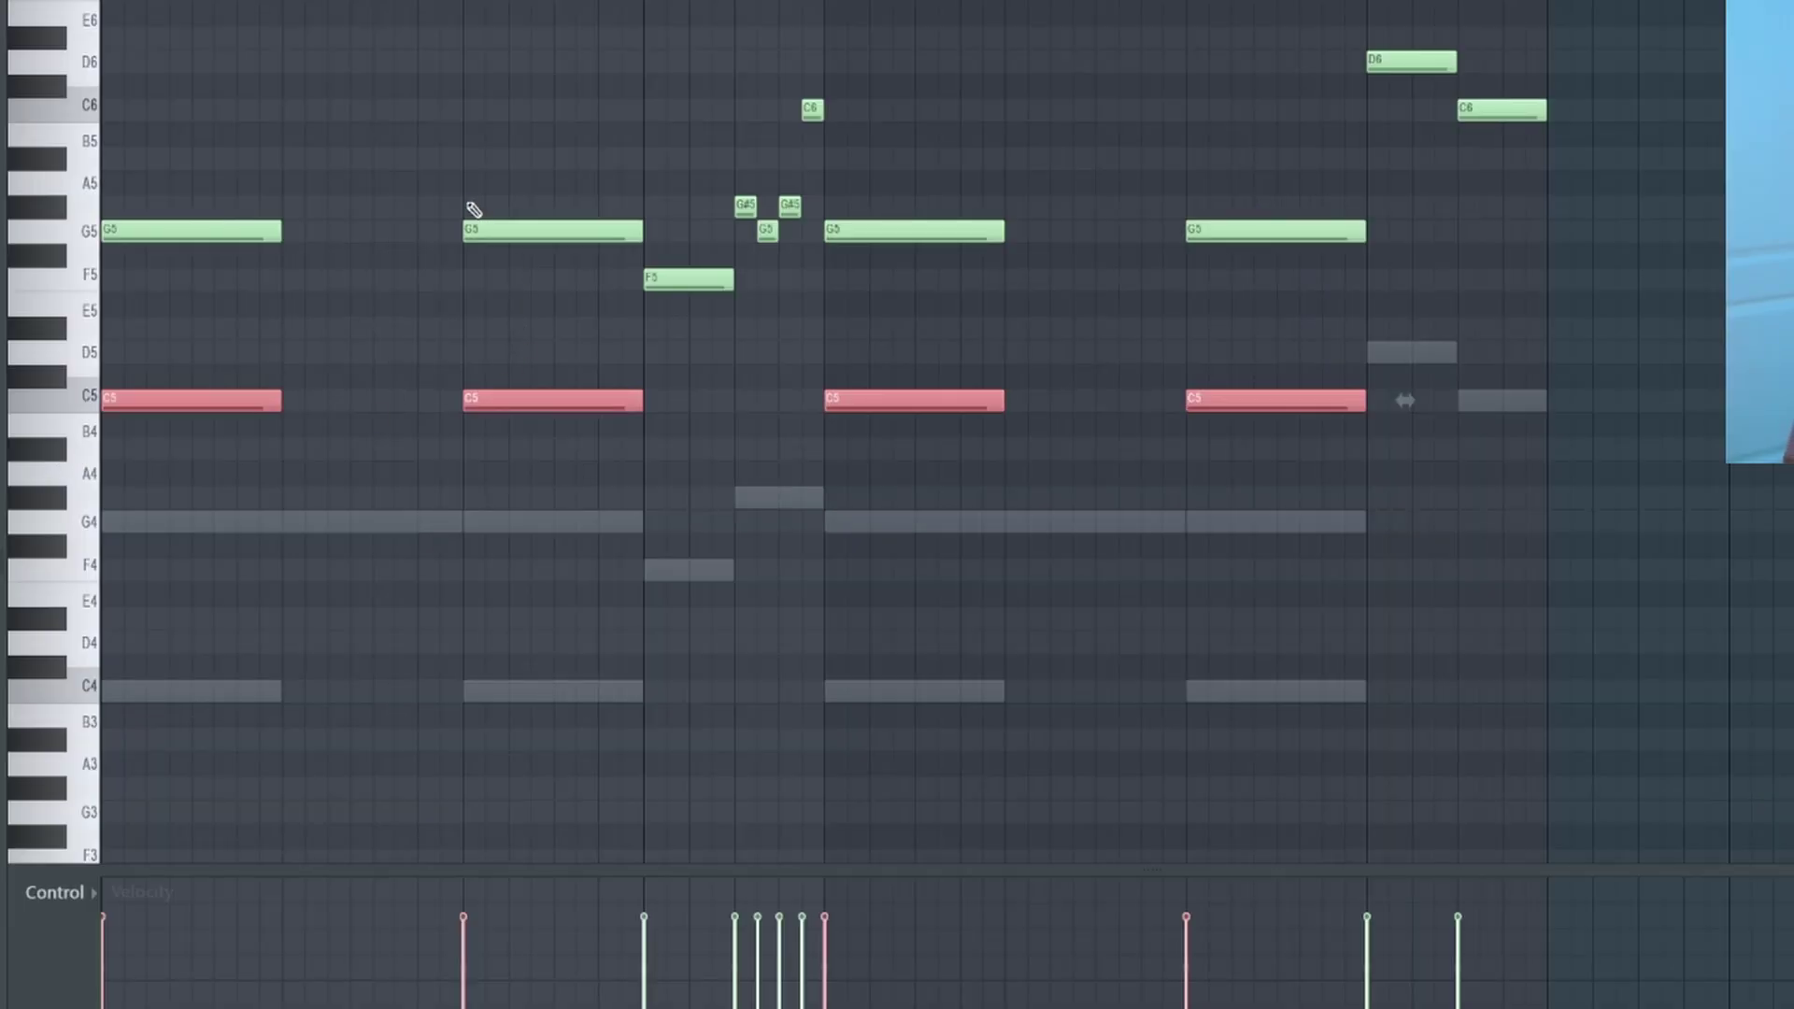
left_click(781, 267)
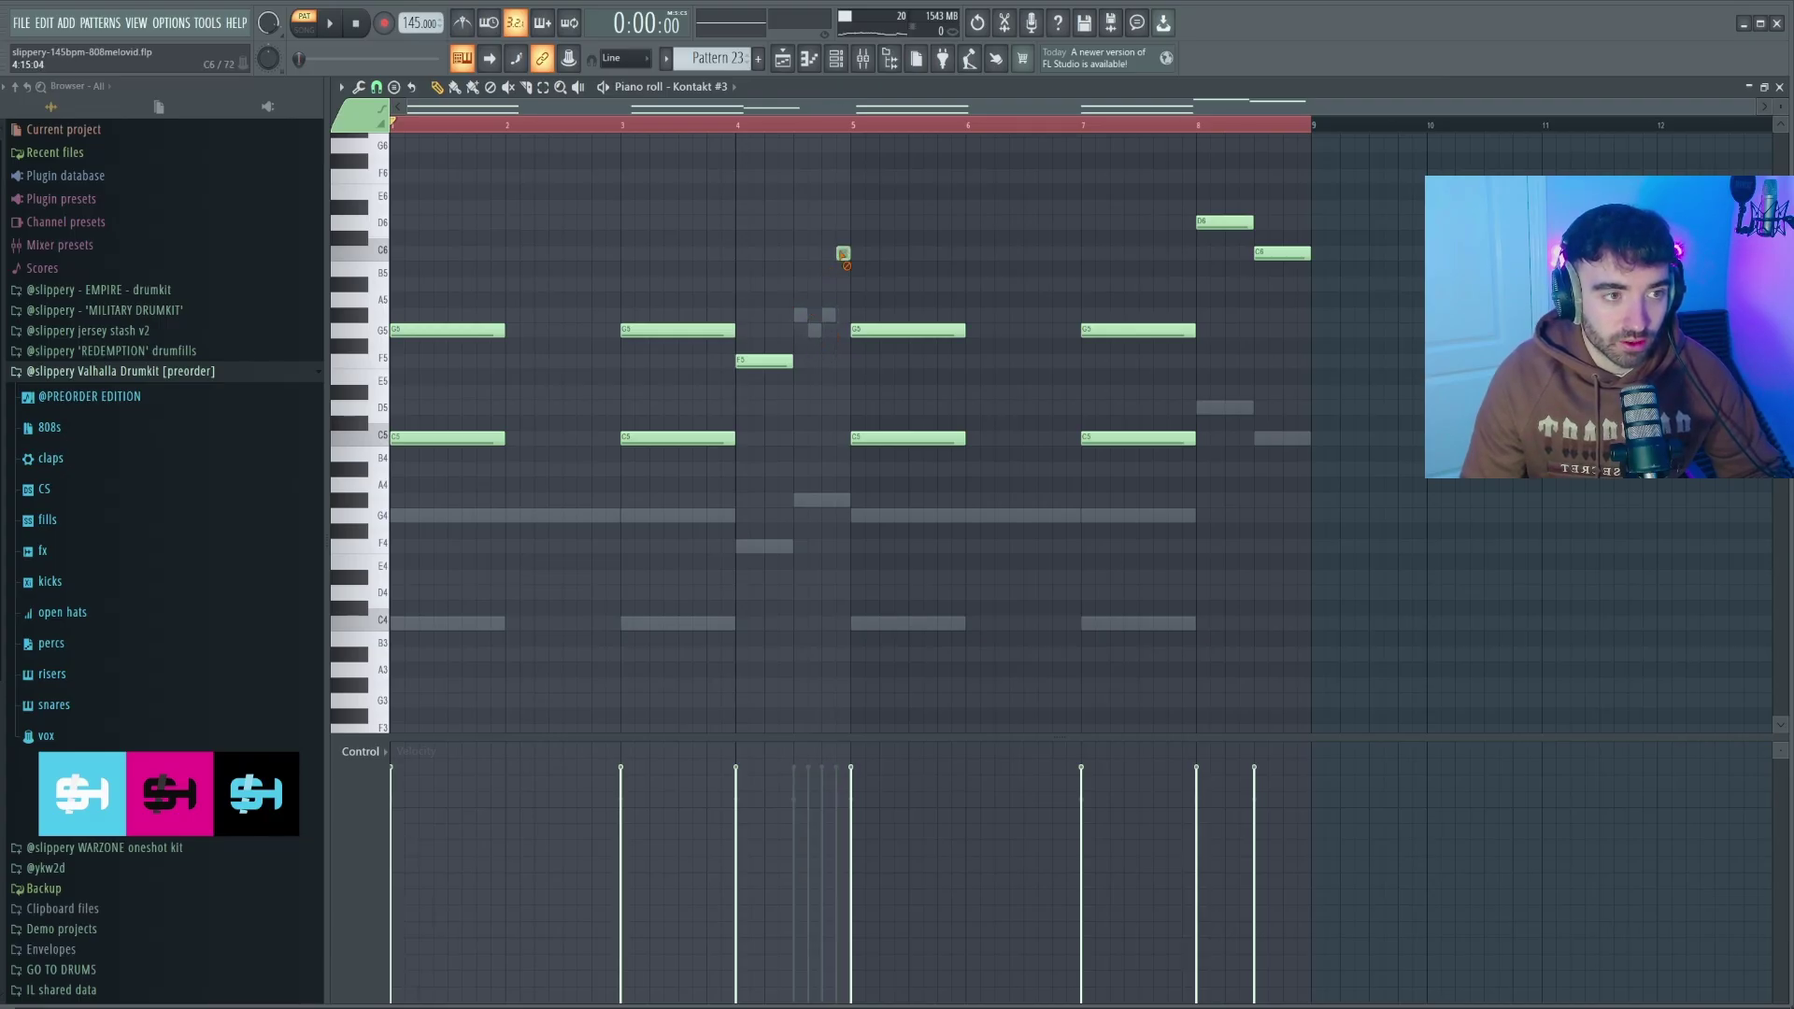
right_click(843, 266)
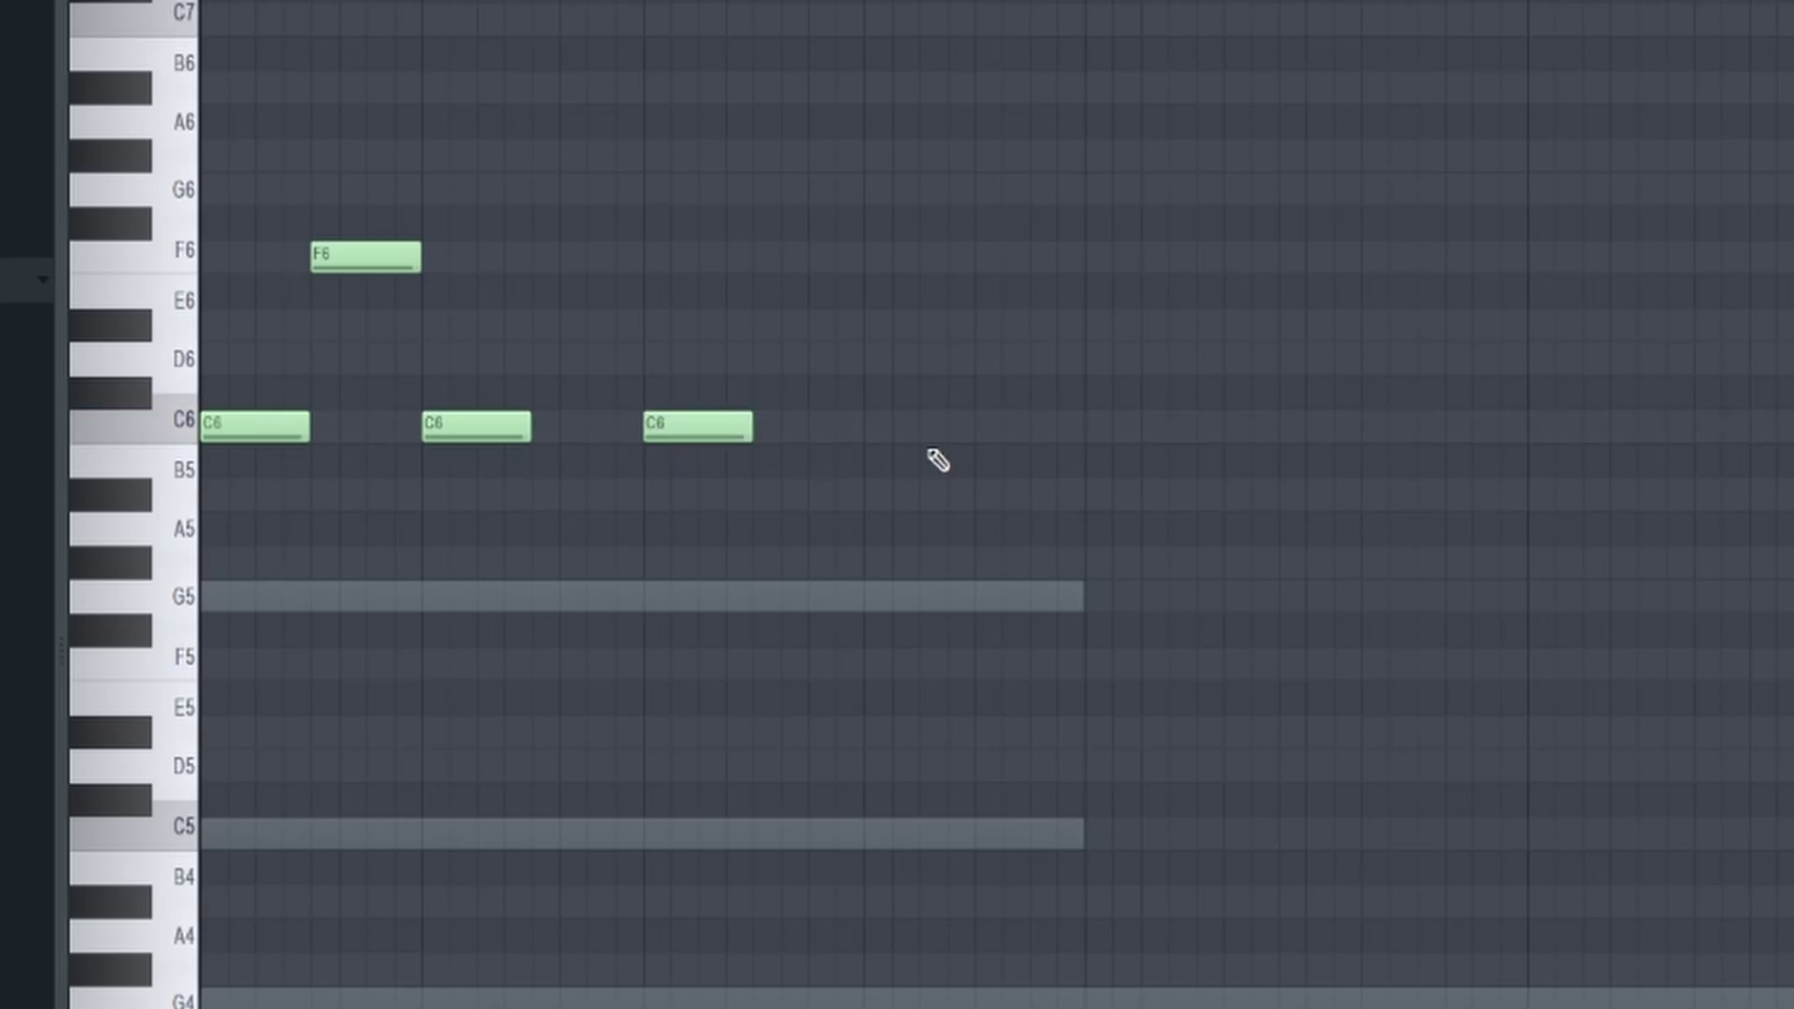
Step: In Kontakt #4, repeat the short C6 notes through bar 4 and place G6, G#6 and G6 after the F6 in bar 1
scroll(922, 476, "down", 2)
key("ctrl+b")
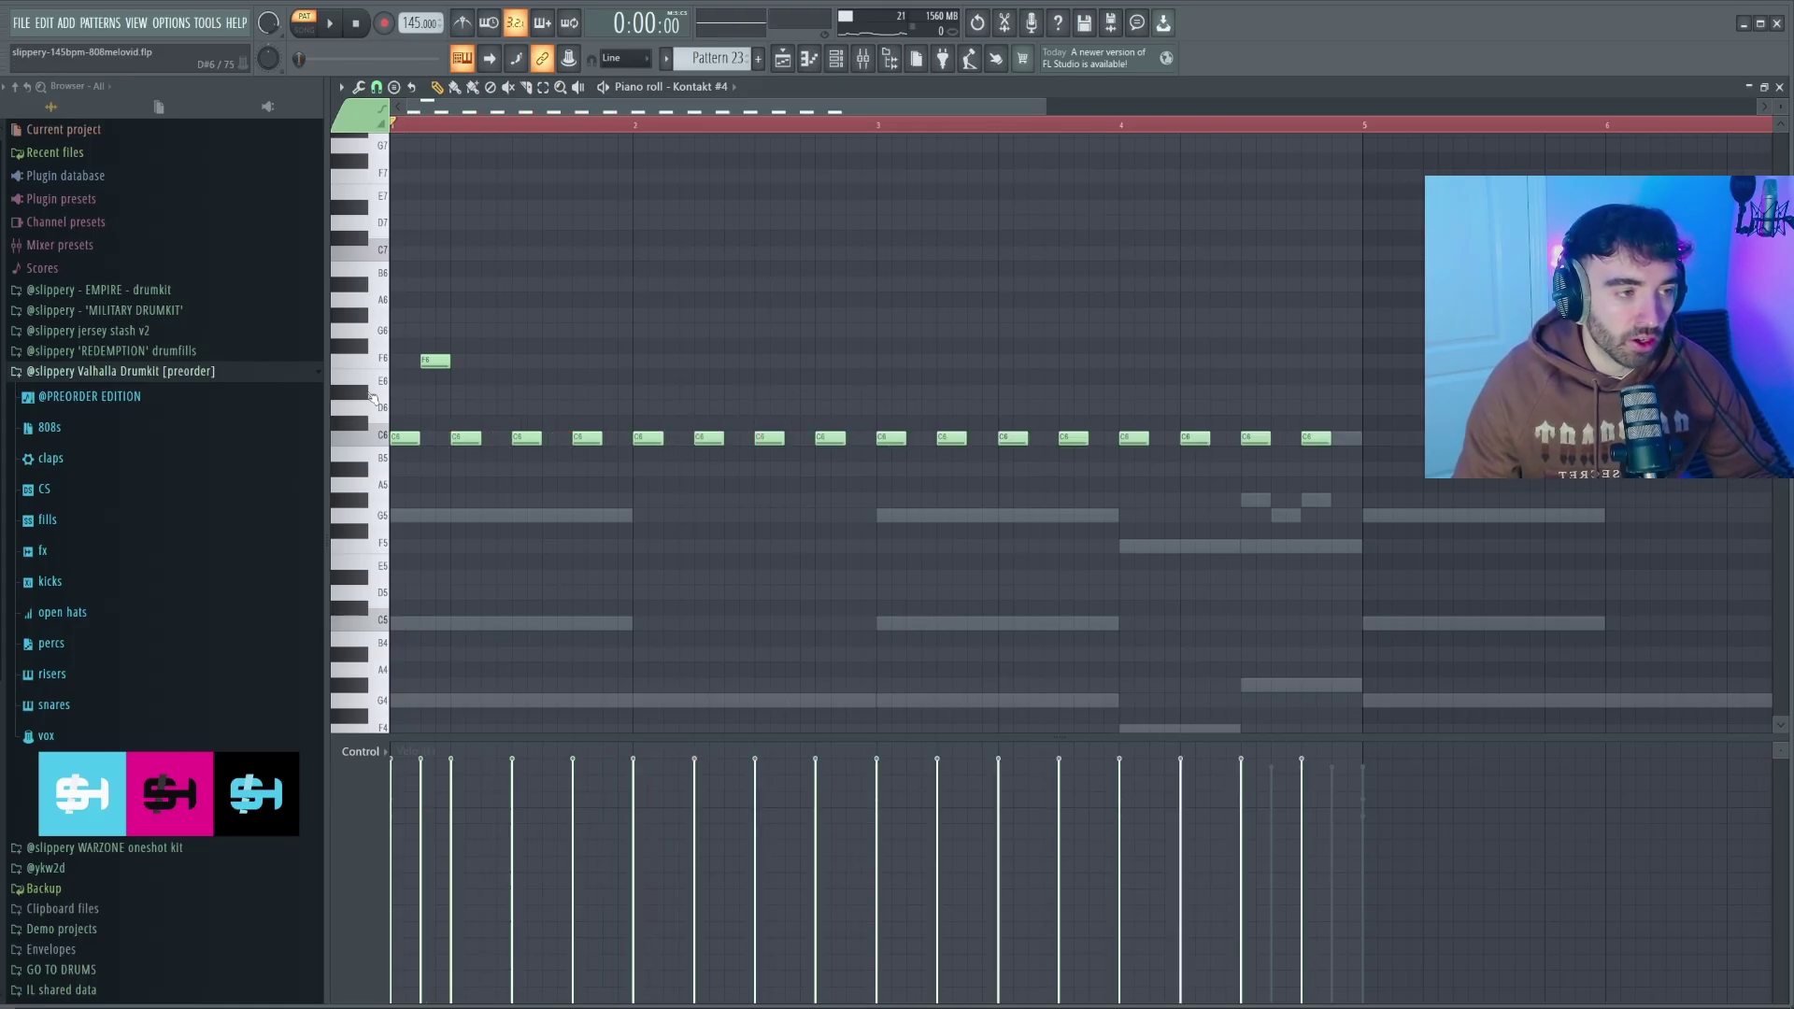
scroll(453, 368, "up", 2)
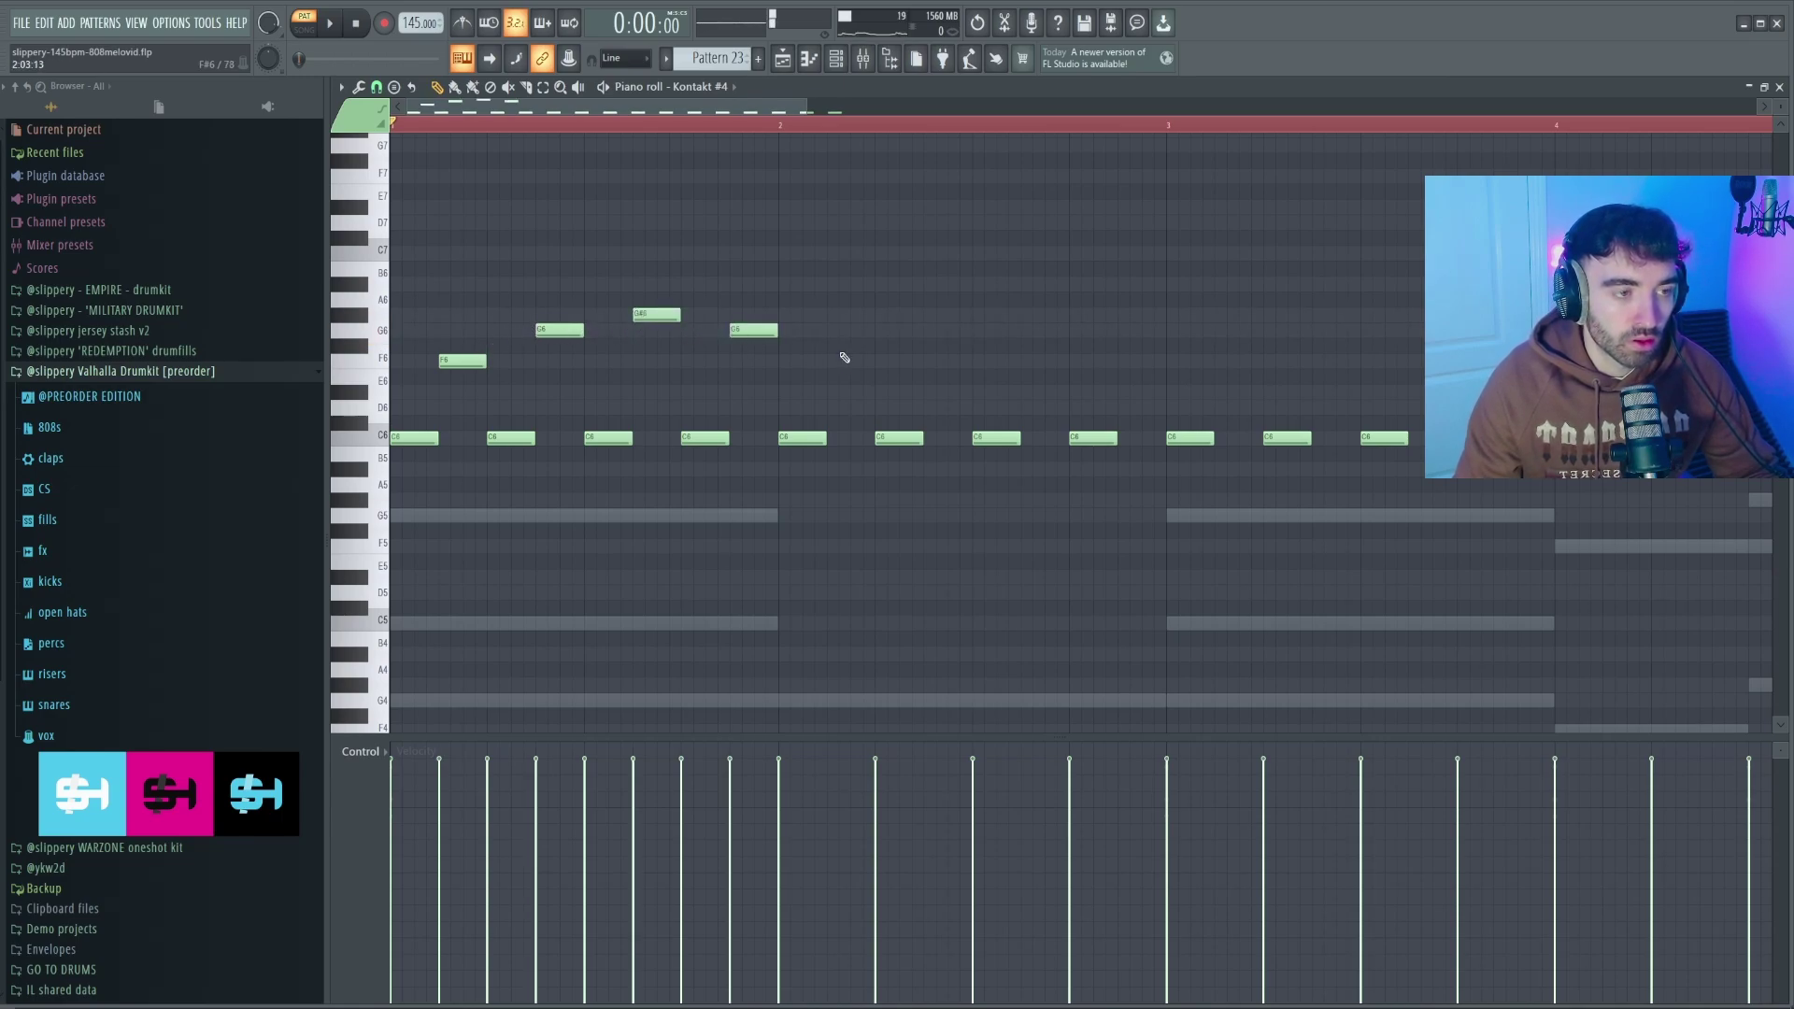
Step: With playback running, add F6, G6, G#6 and G6 notes between the C6 notes in bar 2
key("space")
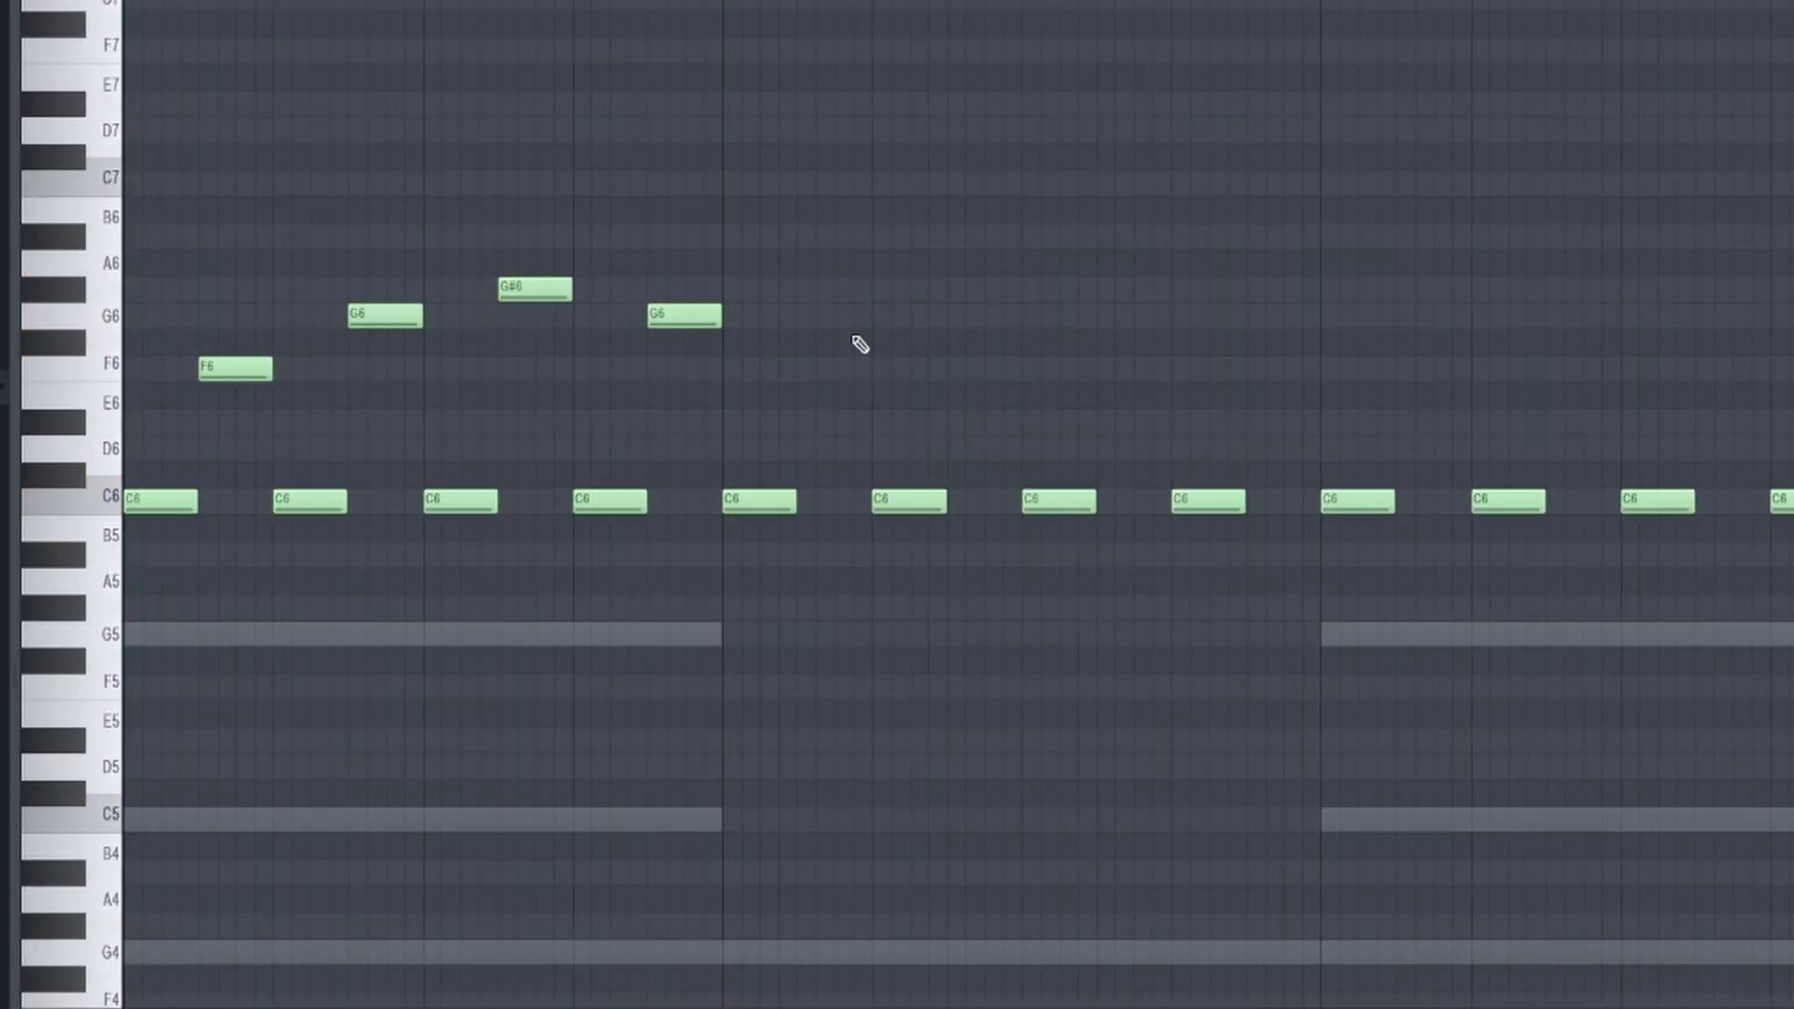
left_click(822, 290)
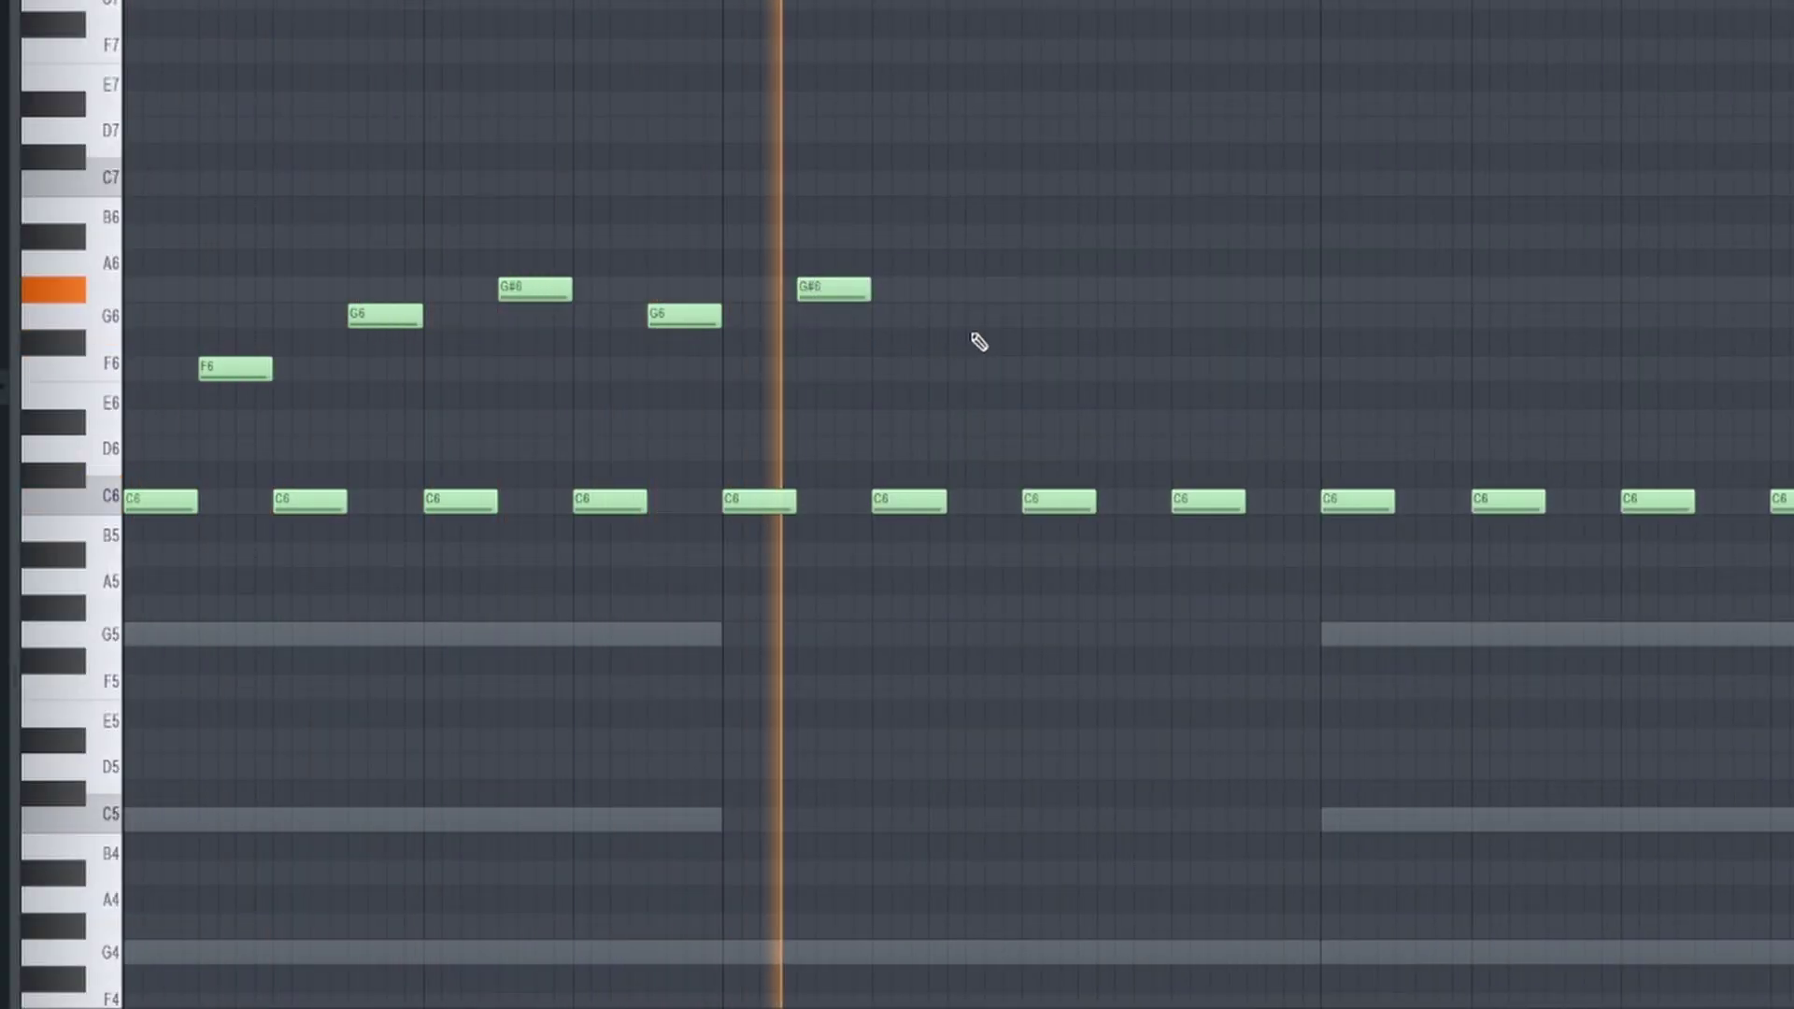
left_click_drag(810, 289, 809, 369)
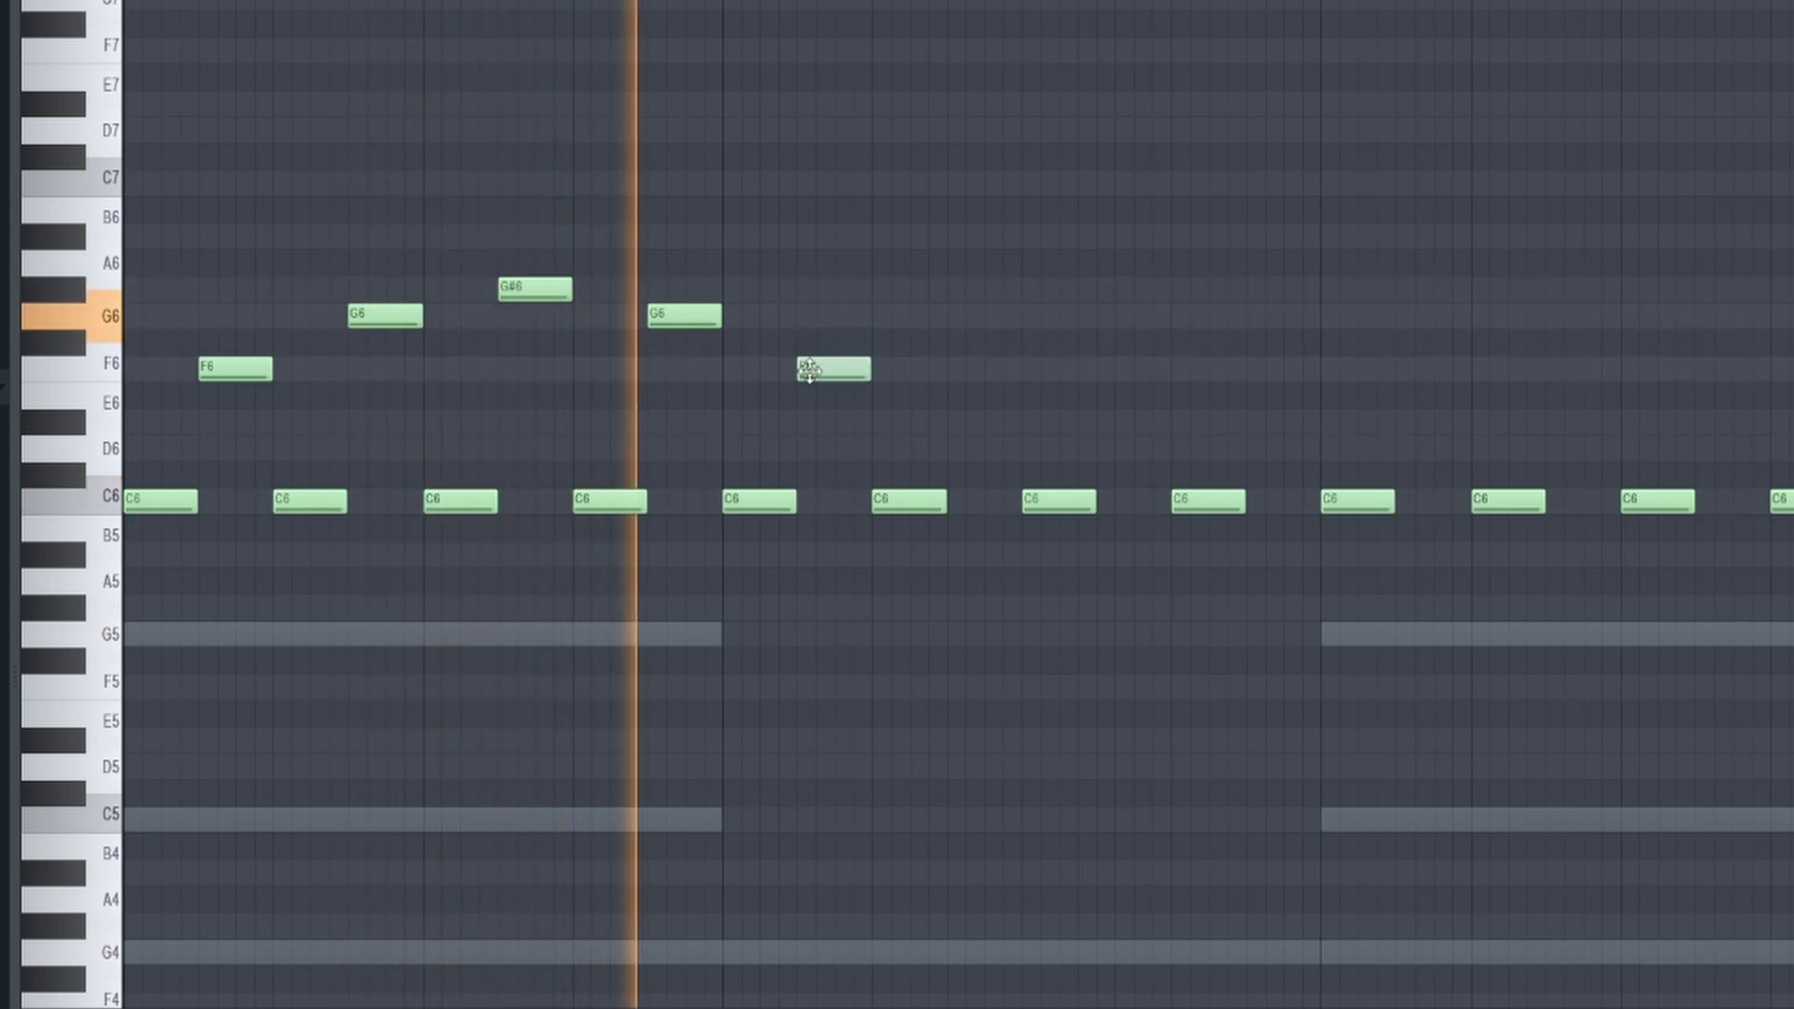
left_click(955, 318)
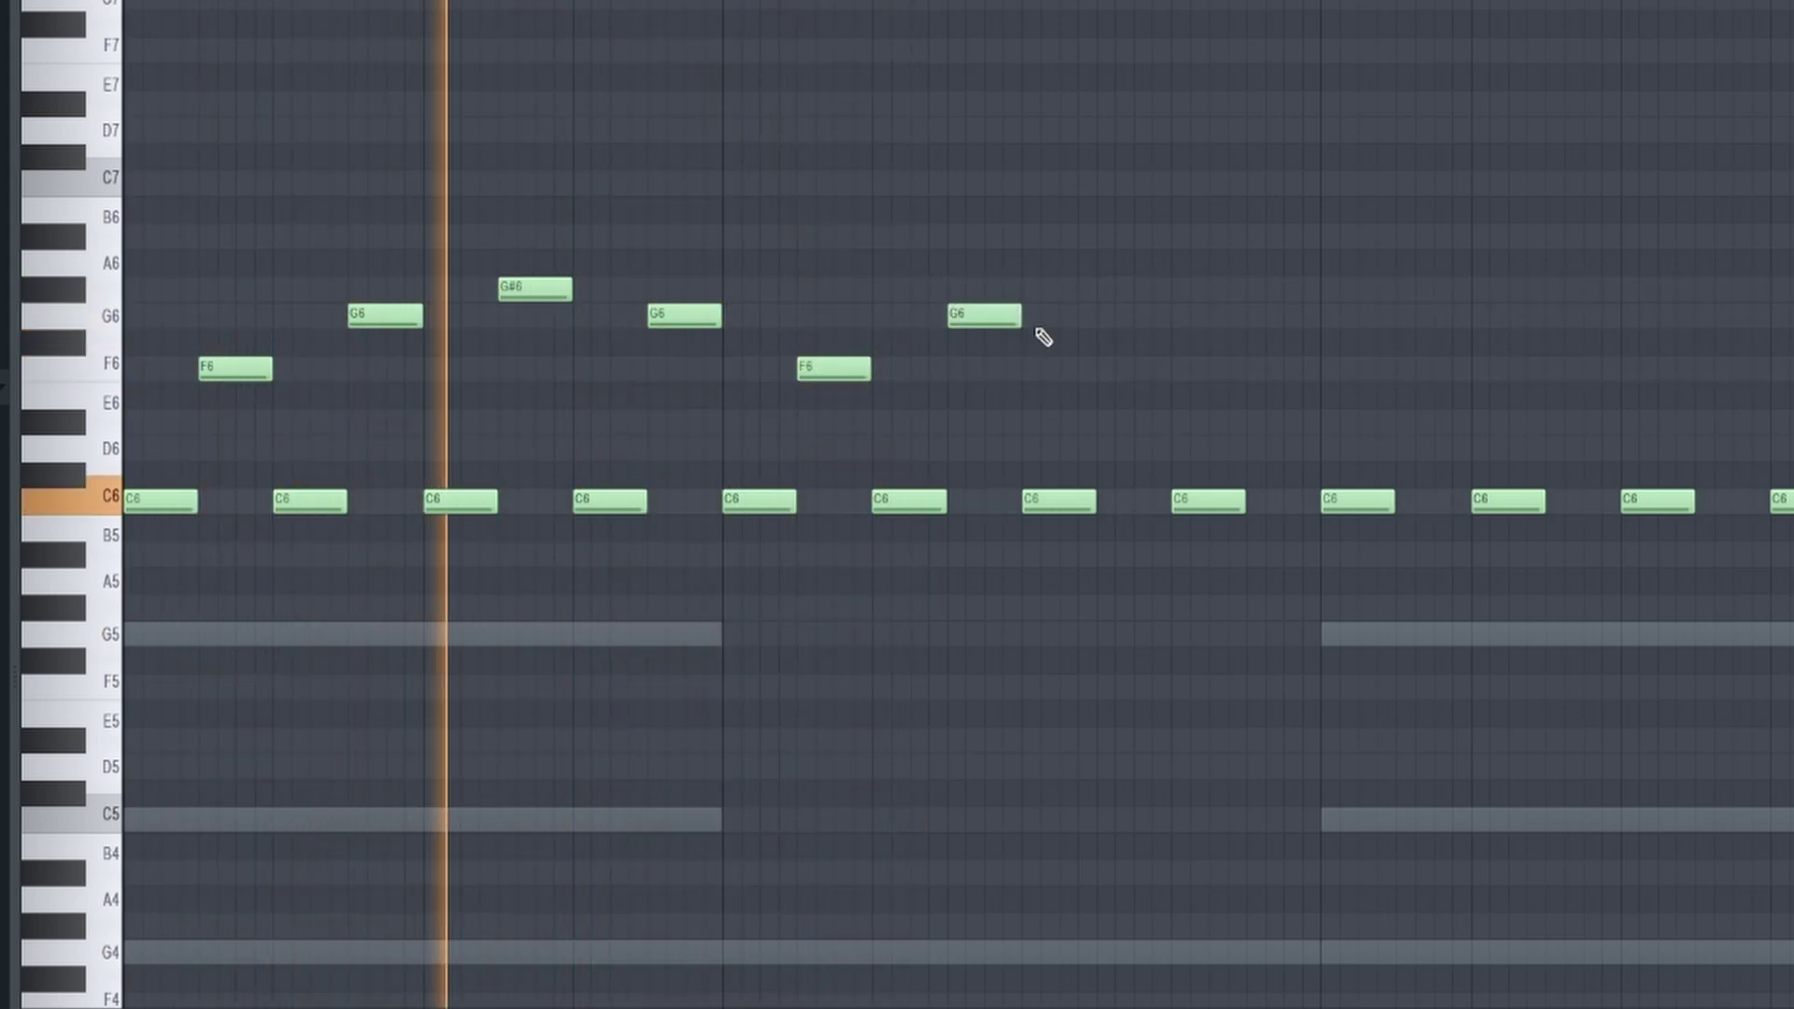
left_click(1103, 290)
left_click(1250, 319)
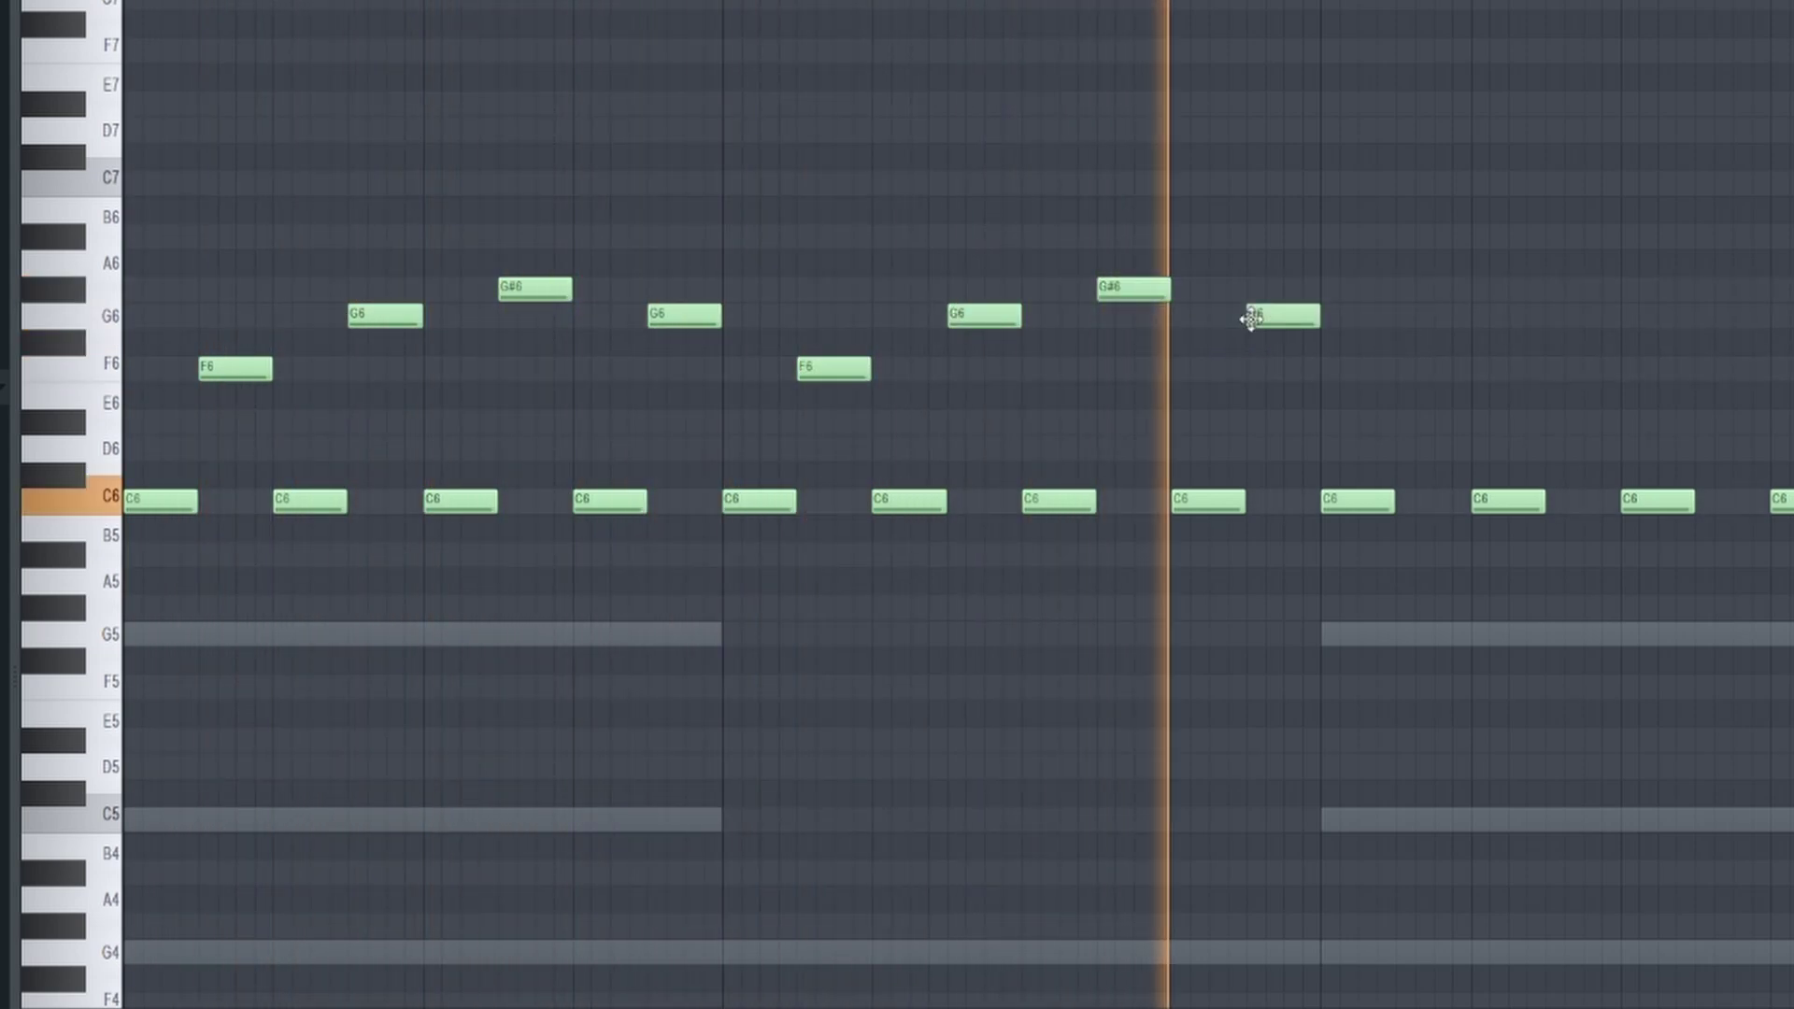
Step: Continue the Kontakt #4 arpeggio through bar 8 and end it with short D7 and C7 notes
scroll(1269, 367, "down", 2)
scroll(929, 376, "down", 1)
left_click_drag(942, 377, 128, 200)
left_click_drag(188, 374, 847, 375)
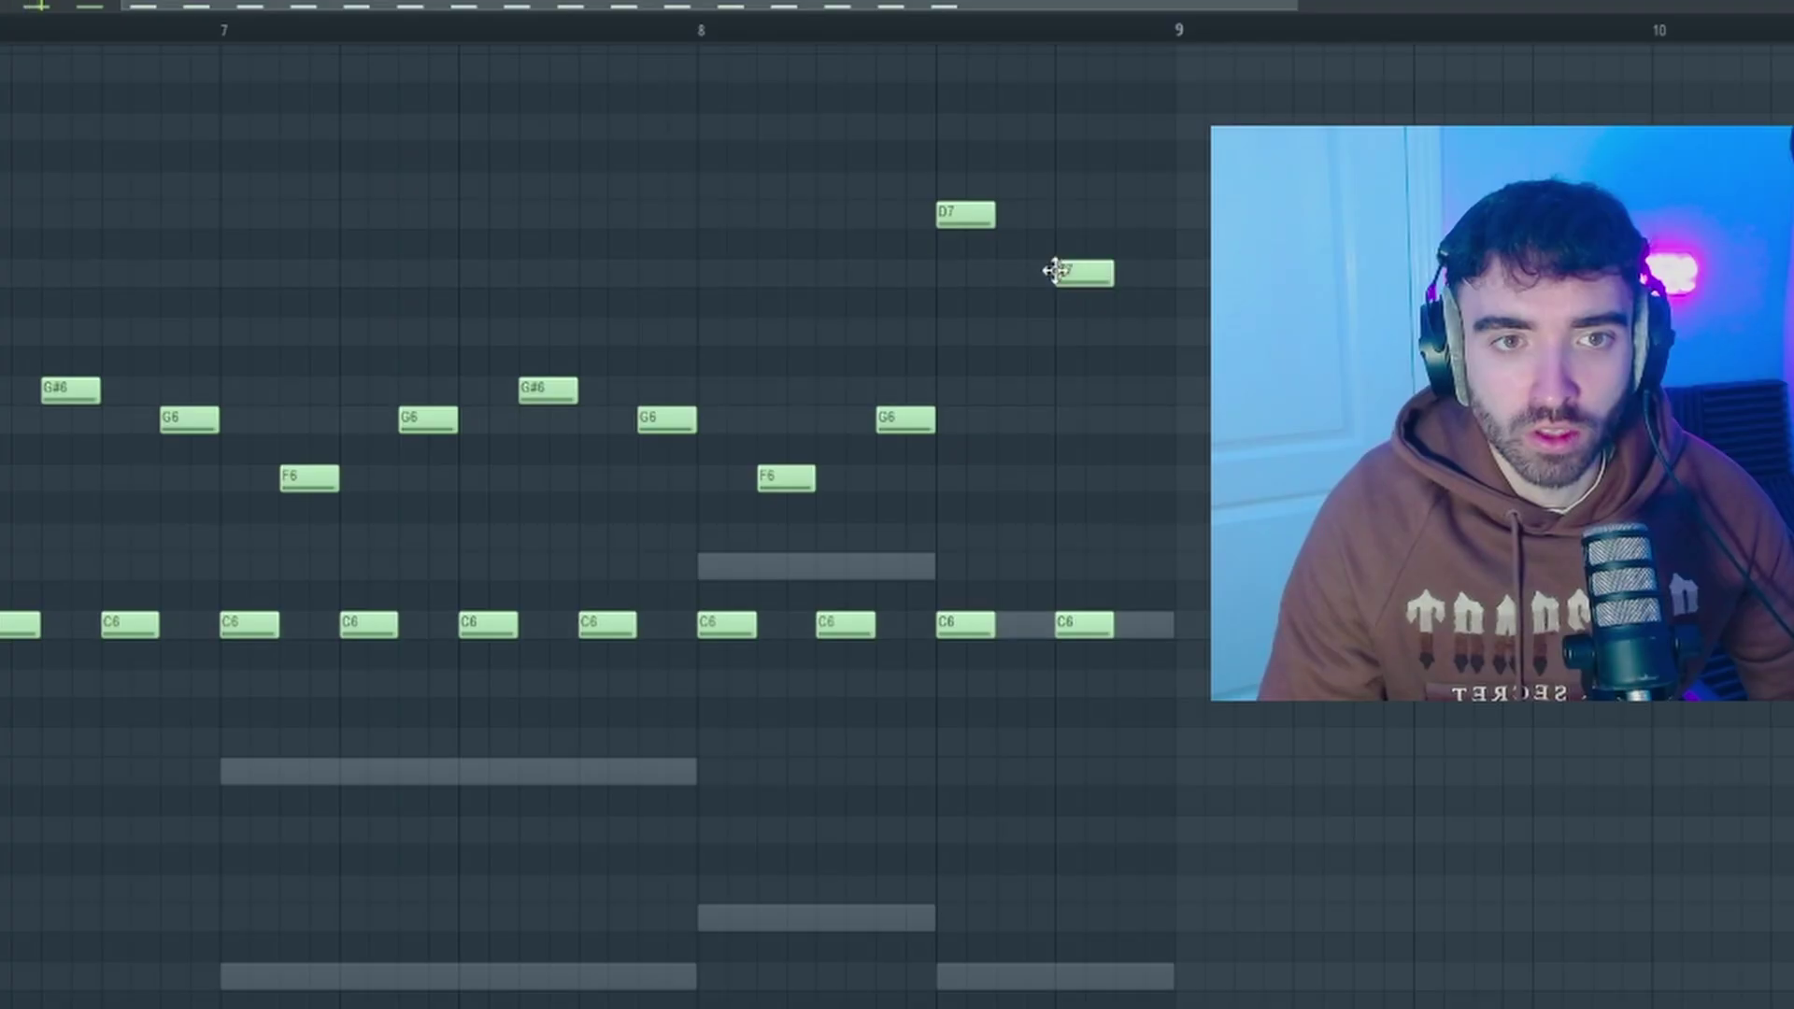
left_click_drag(1062, 272, 810, 104)
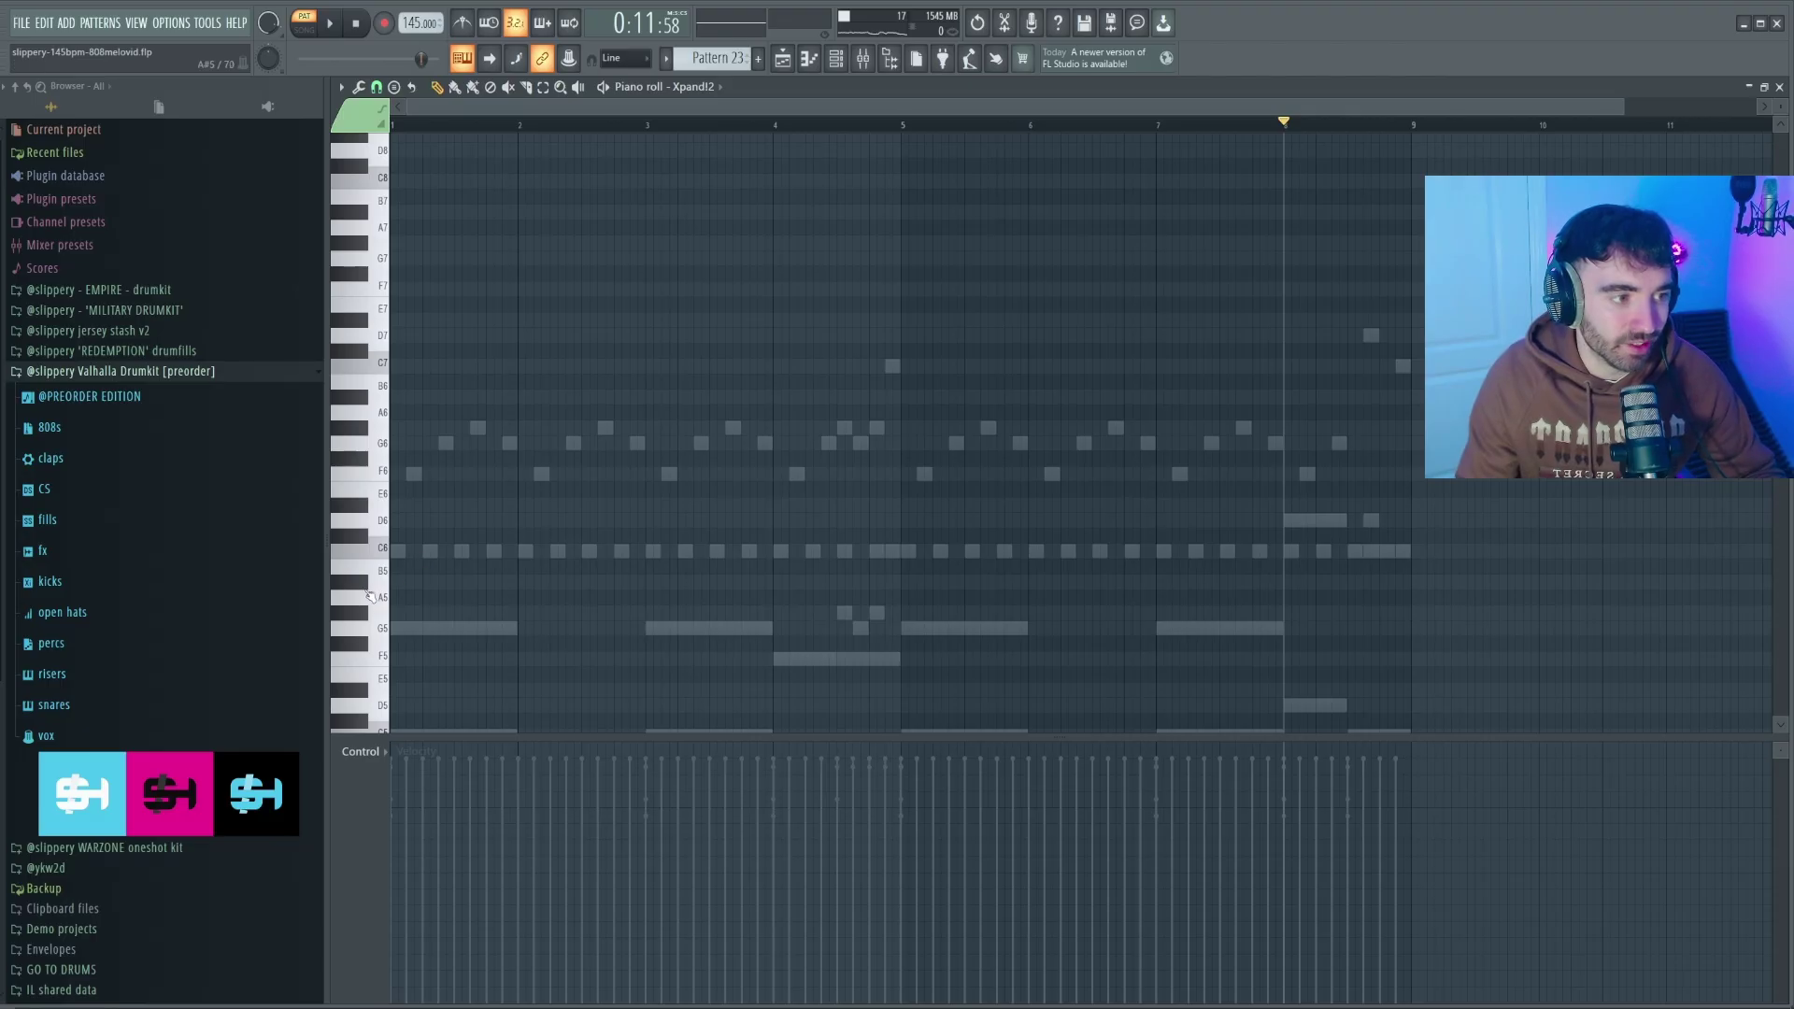
Step: Place one-bar C2 notes in bars 2 and 6 of the Xpand!2 part
scroll(381, 580, "down", 6)
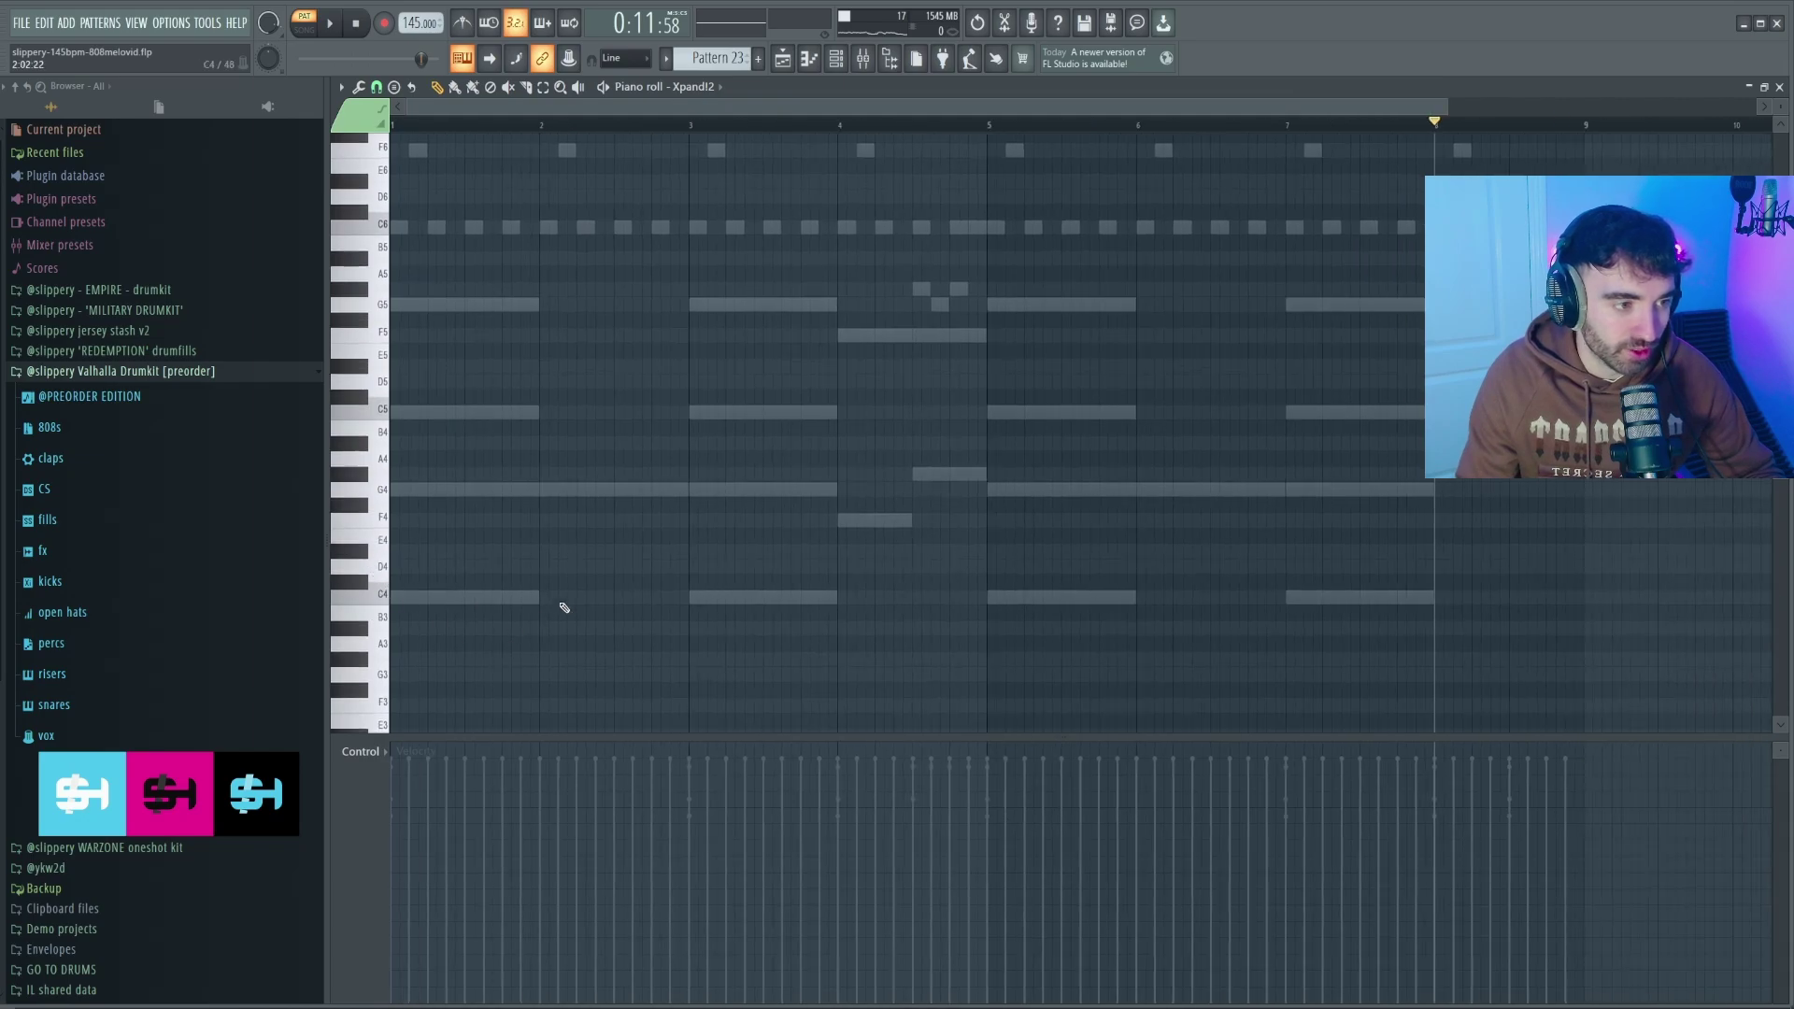
left_click(544, 597)
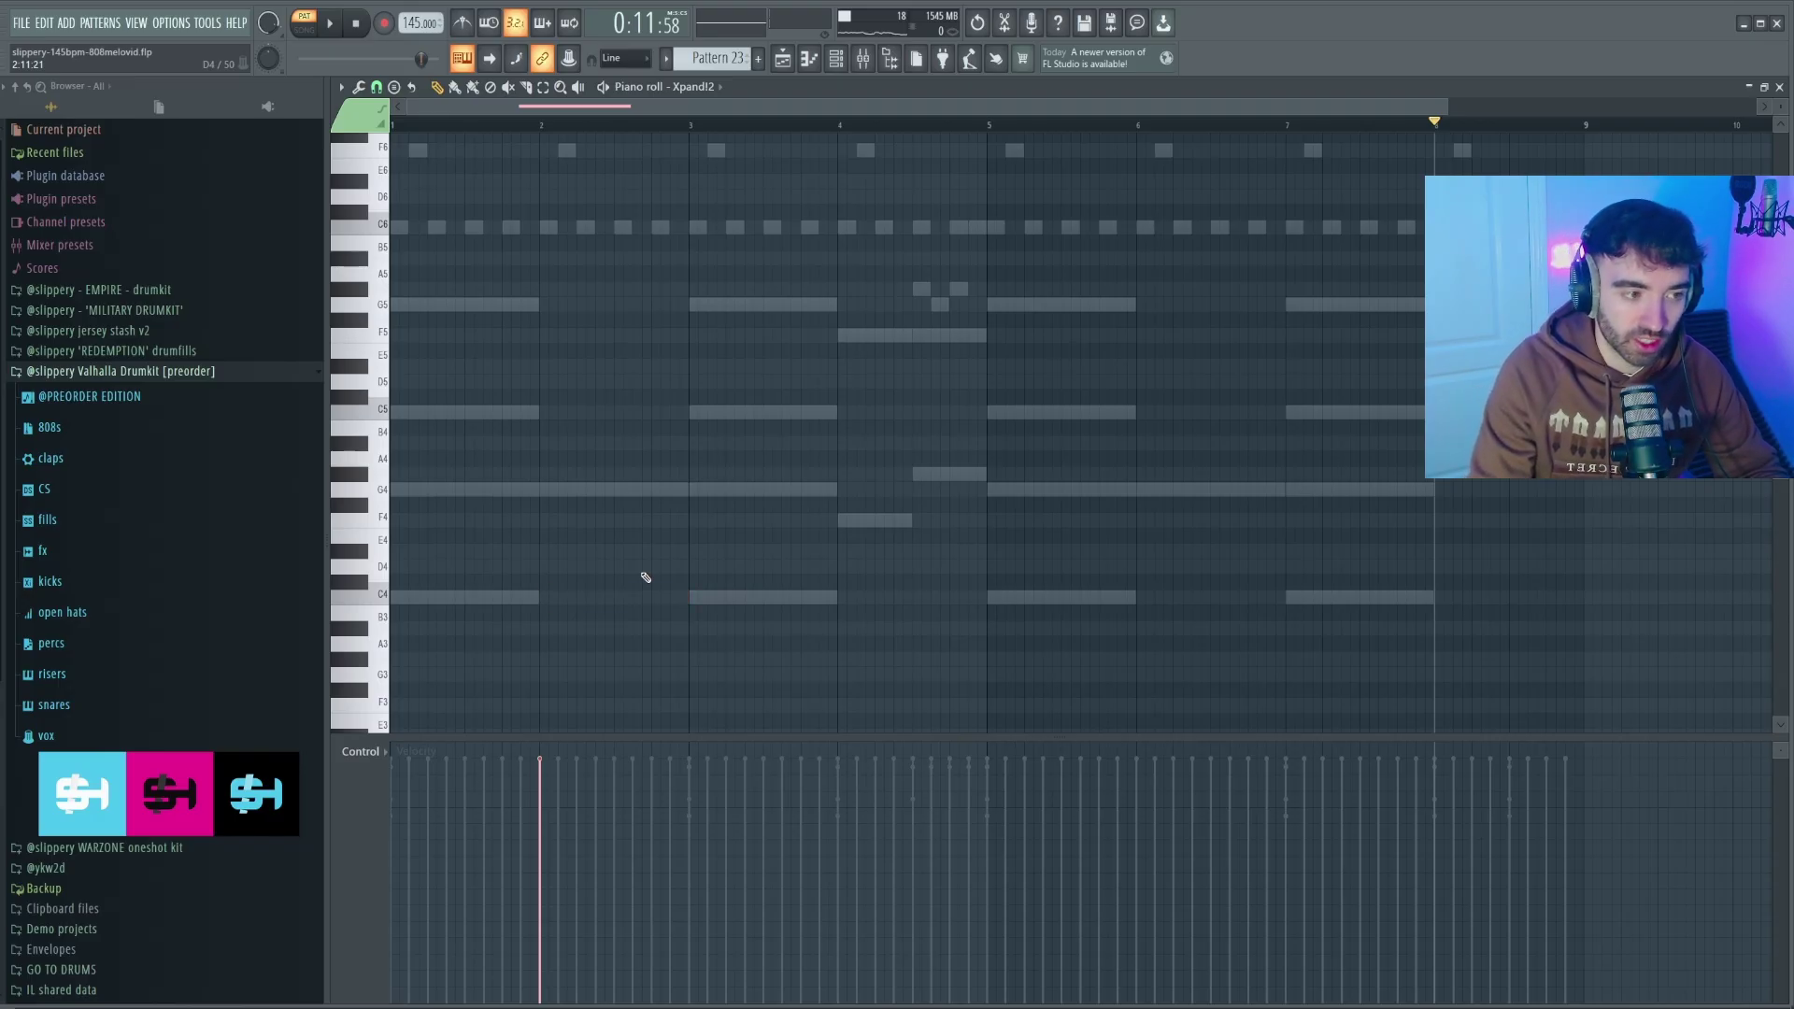
scroll(474, 216, "down", 3)
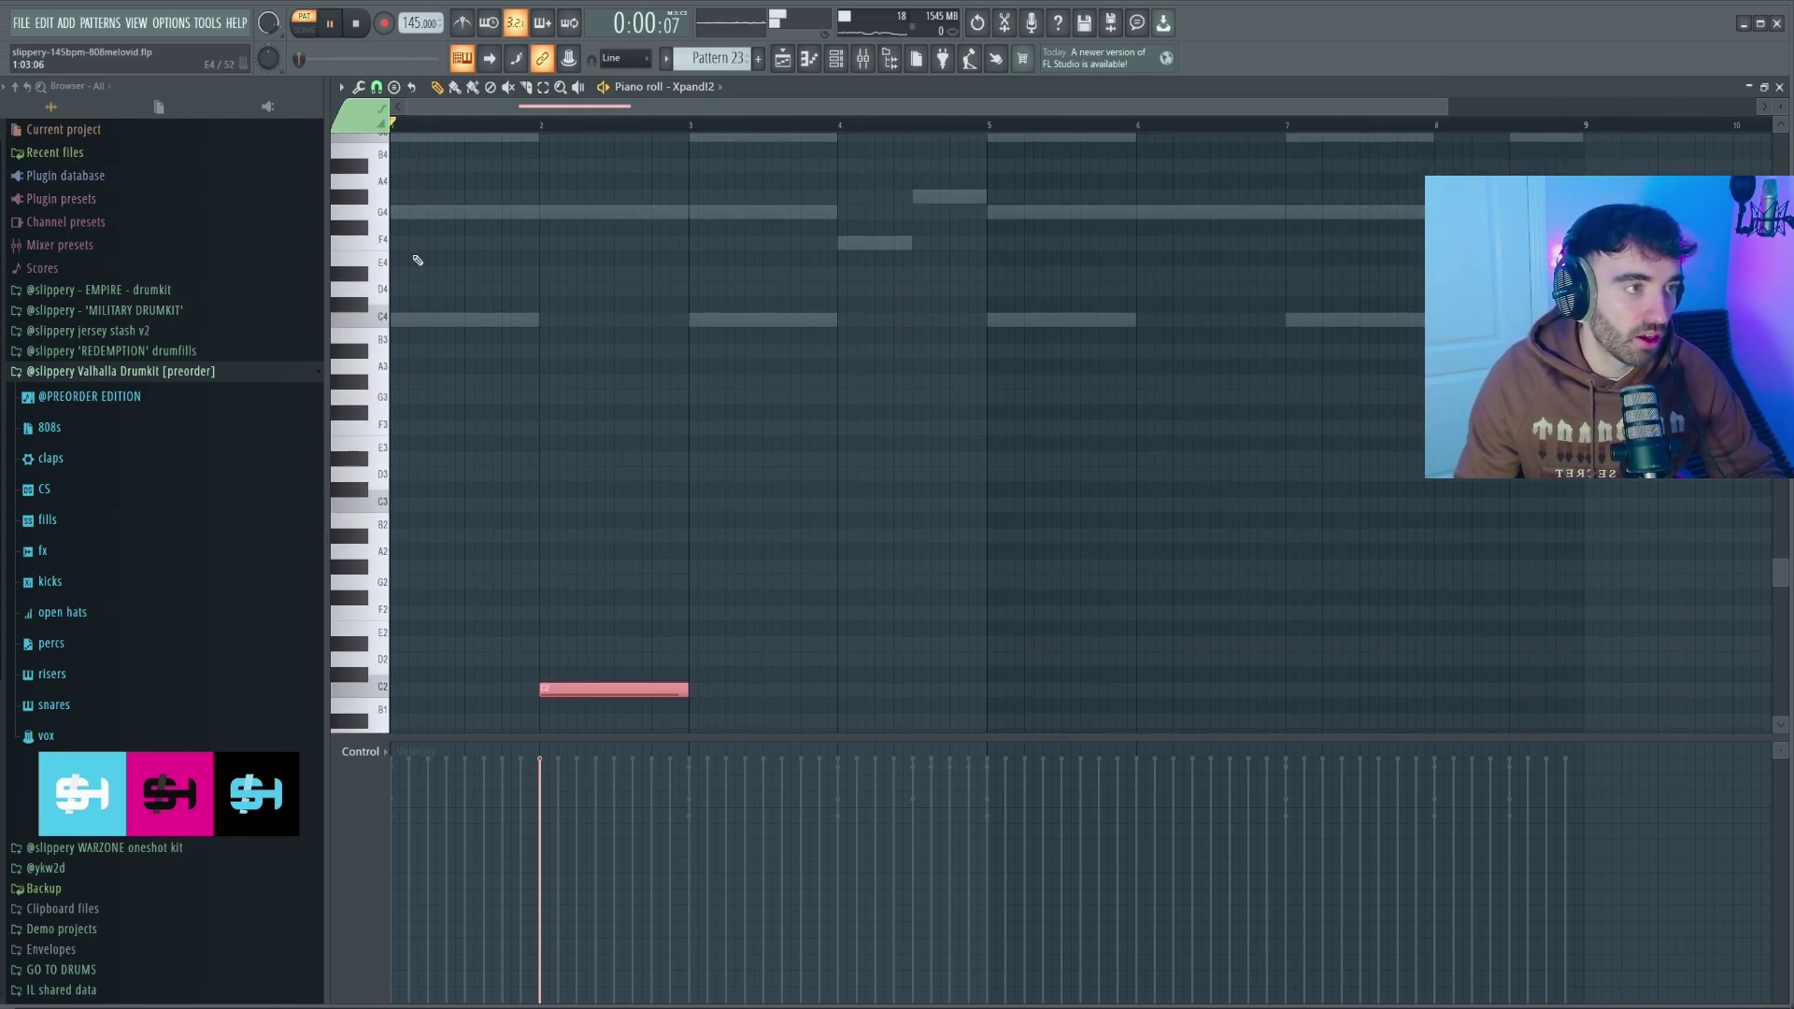
scroll(415, 258, "up", 2, "ctrl")
scroll(763, 476, "down", 2, "ctrl")
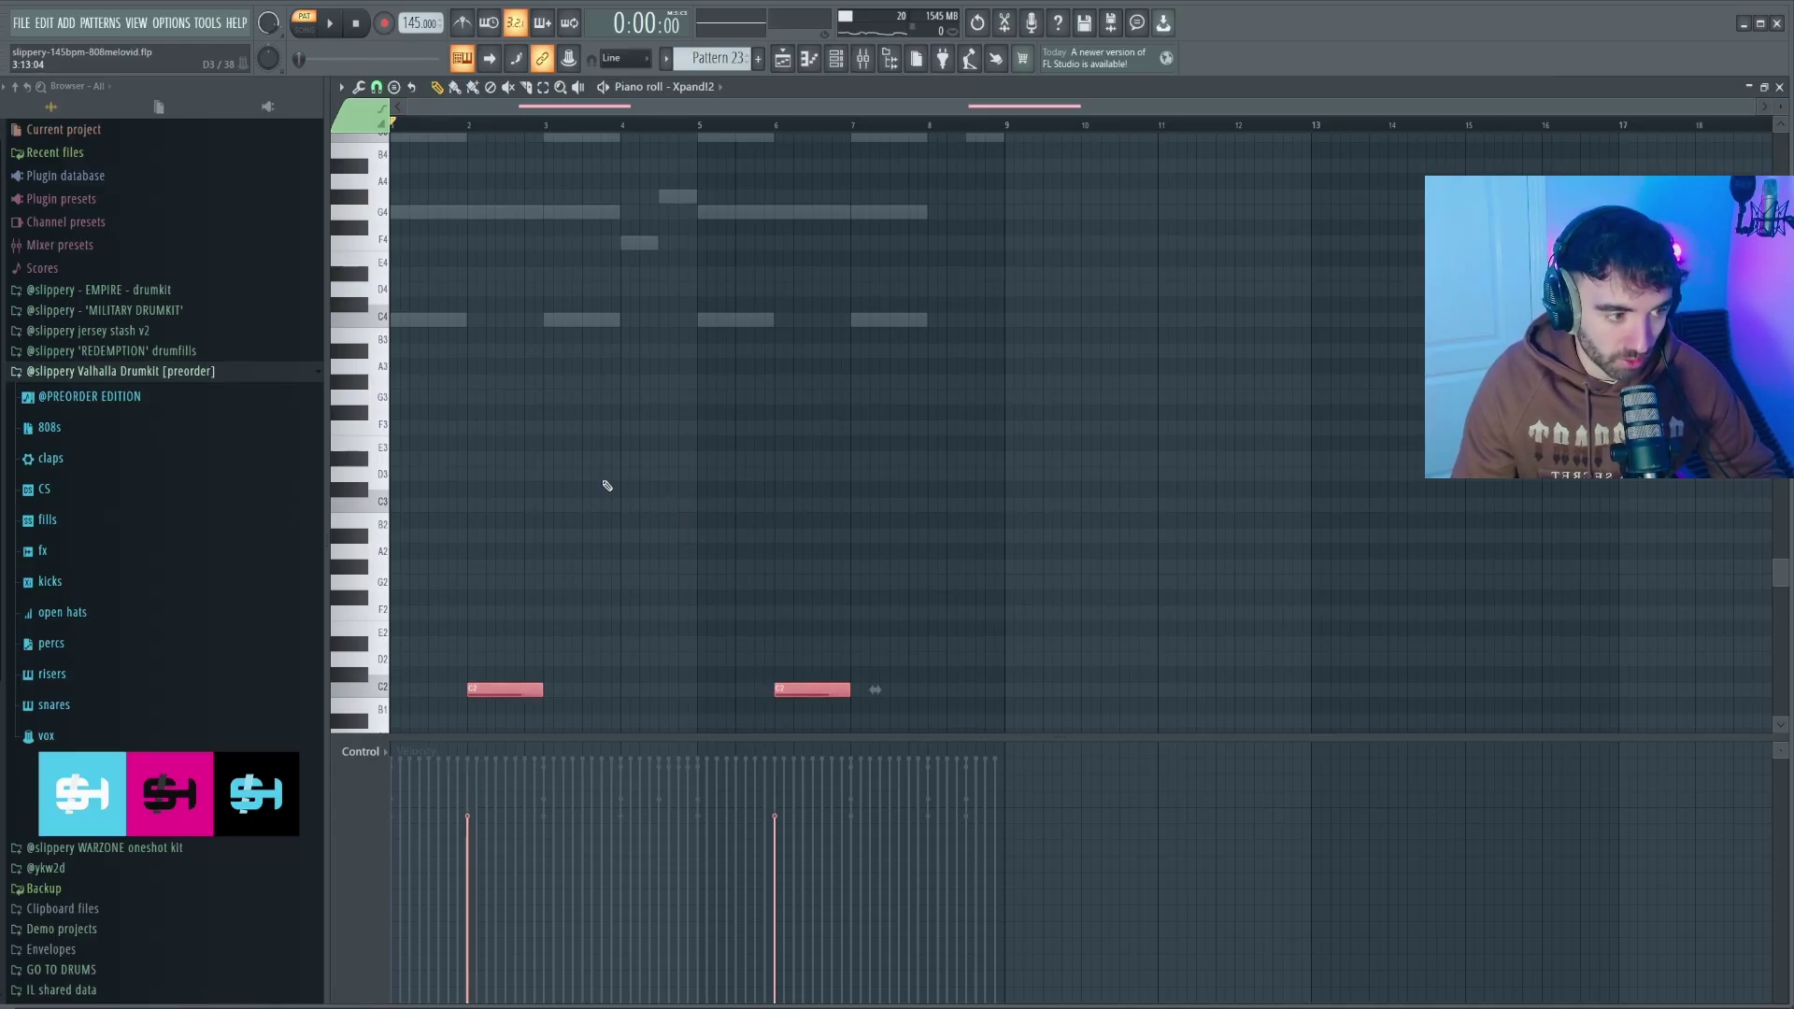
Step: Play the Xpand!2 notes together with the other melody channels, and bring up the channel rack and the playlist
key("space")
scroll(608, 486, "up", 3, "ctrl")
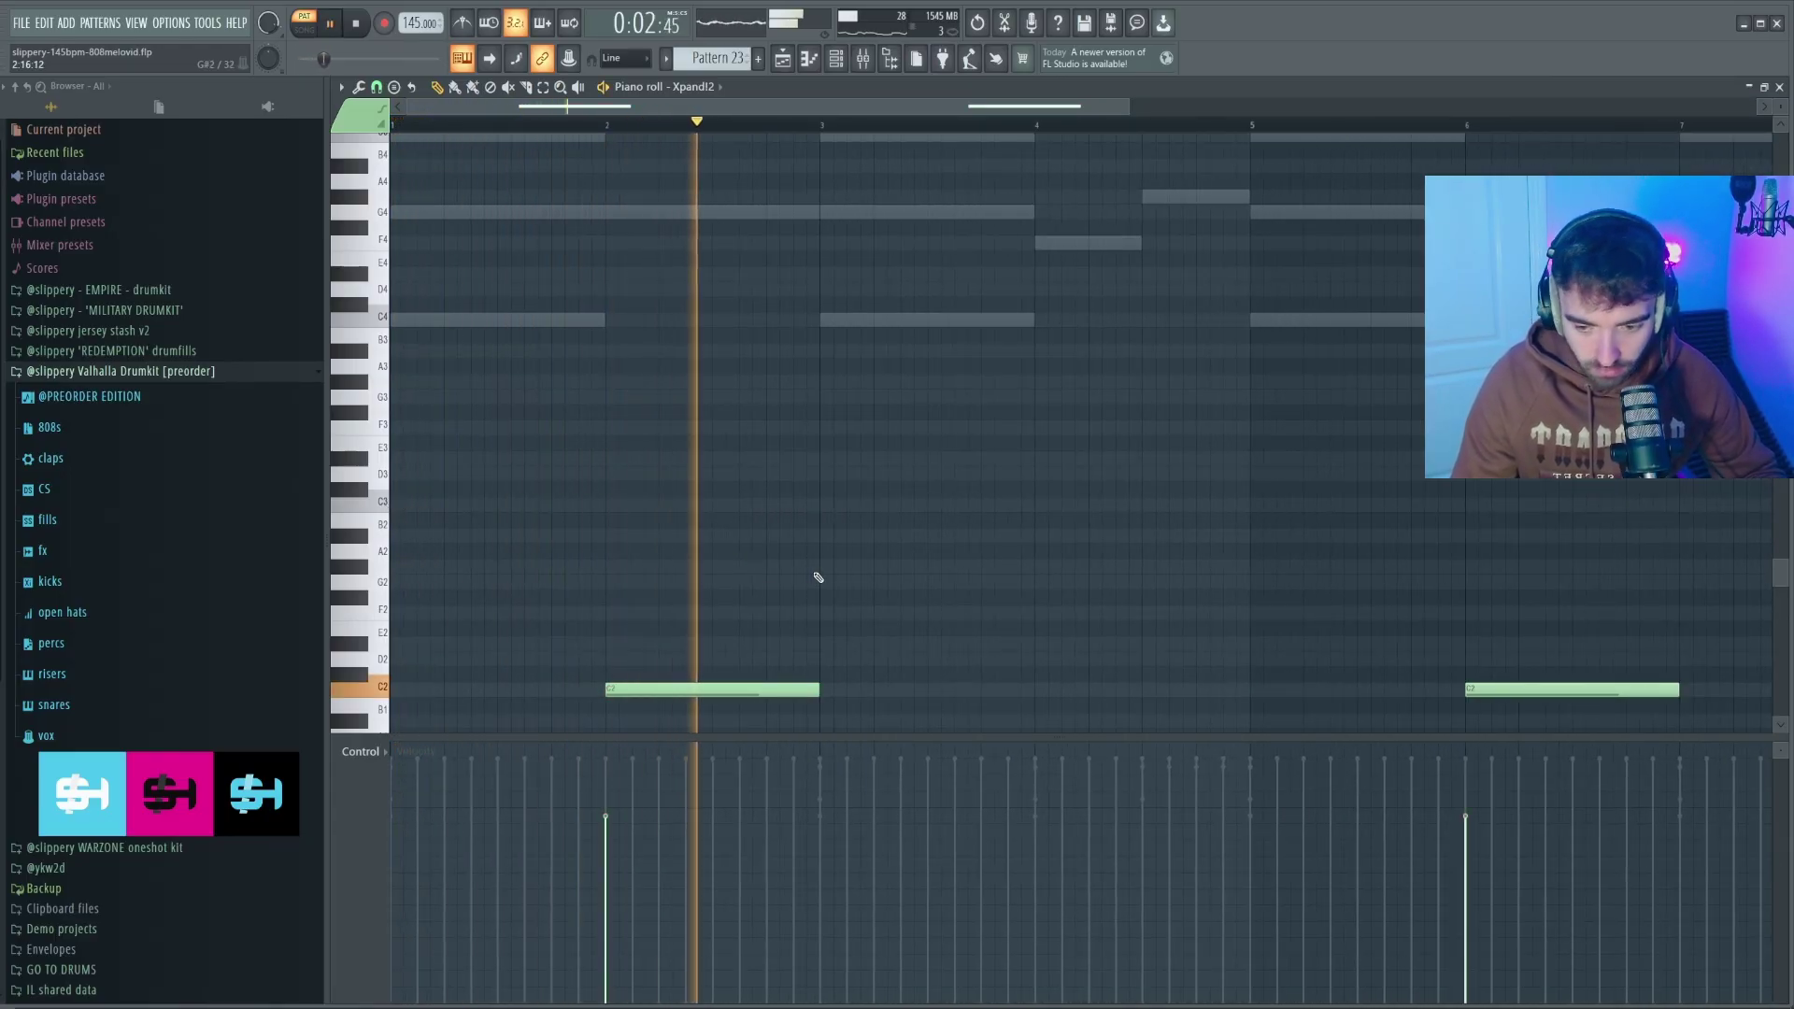
scroll(775, 184, "up", 3)
key("F6")
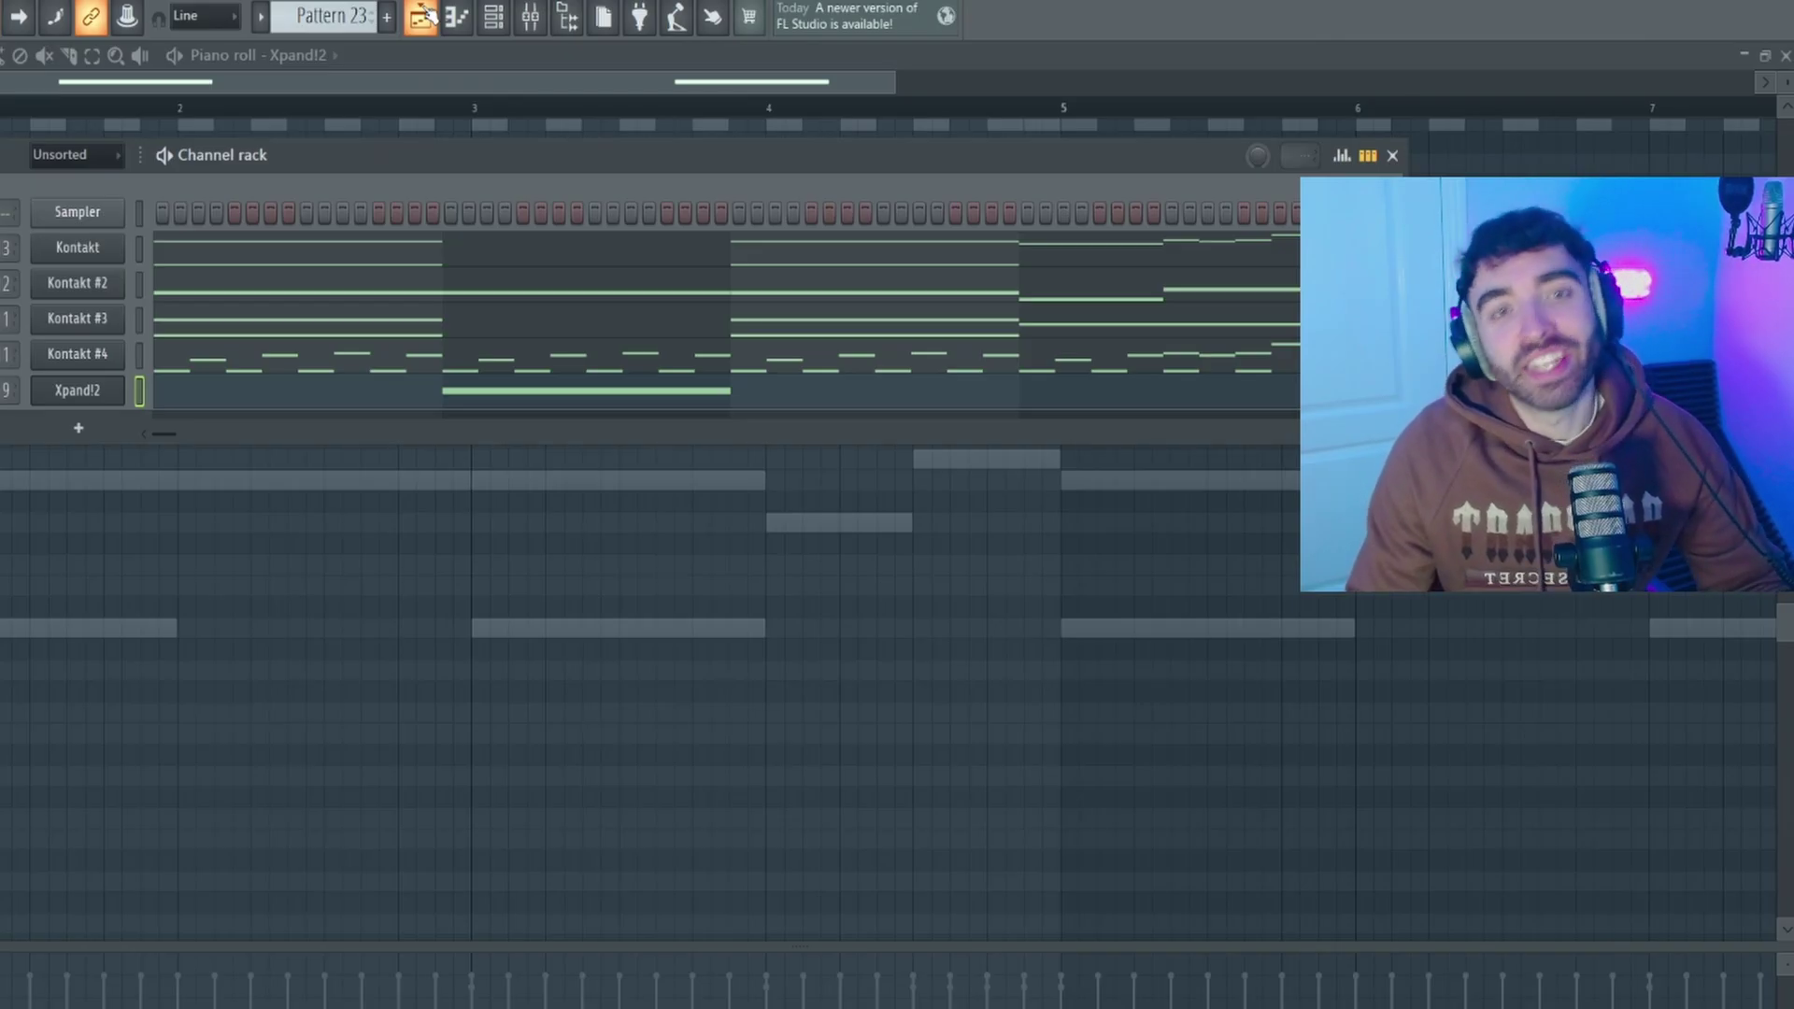
left_click(421, 16)
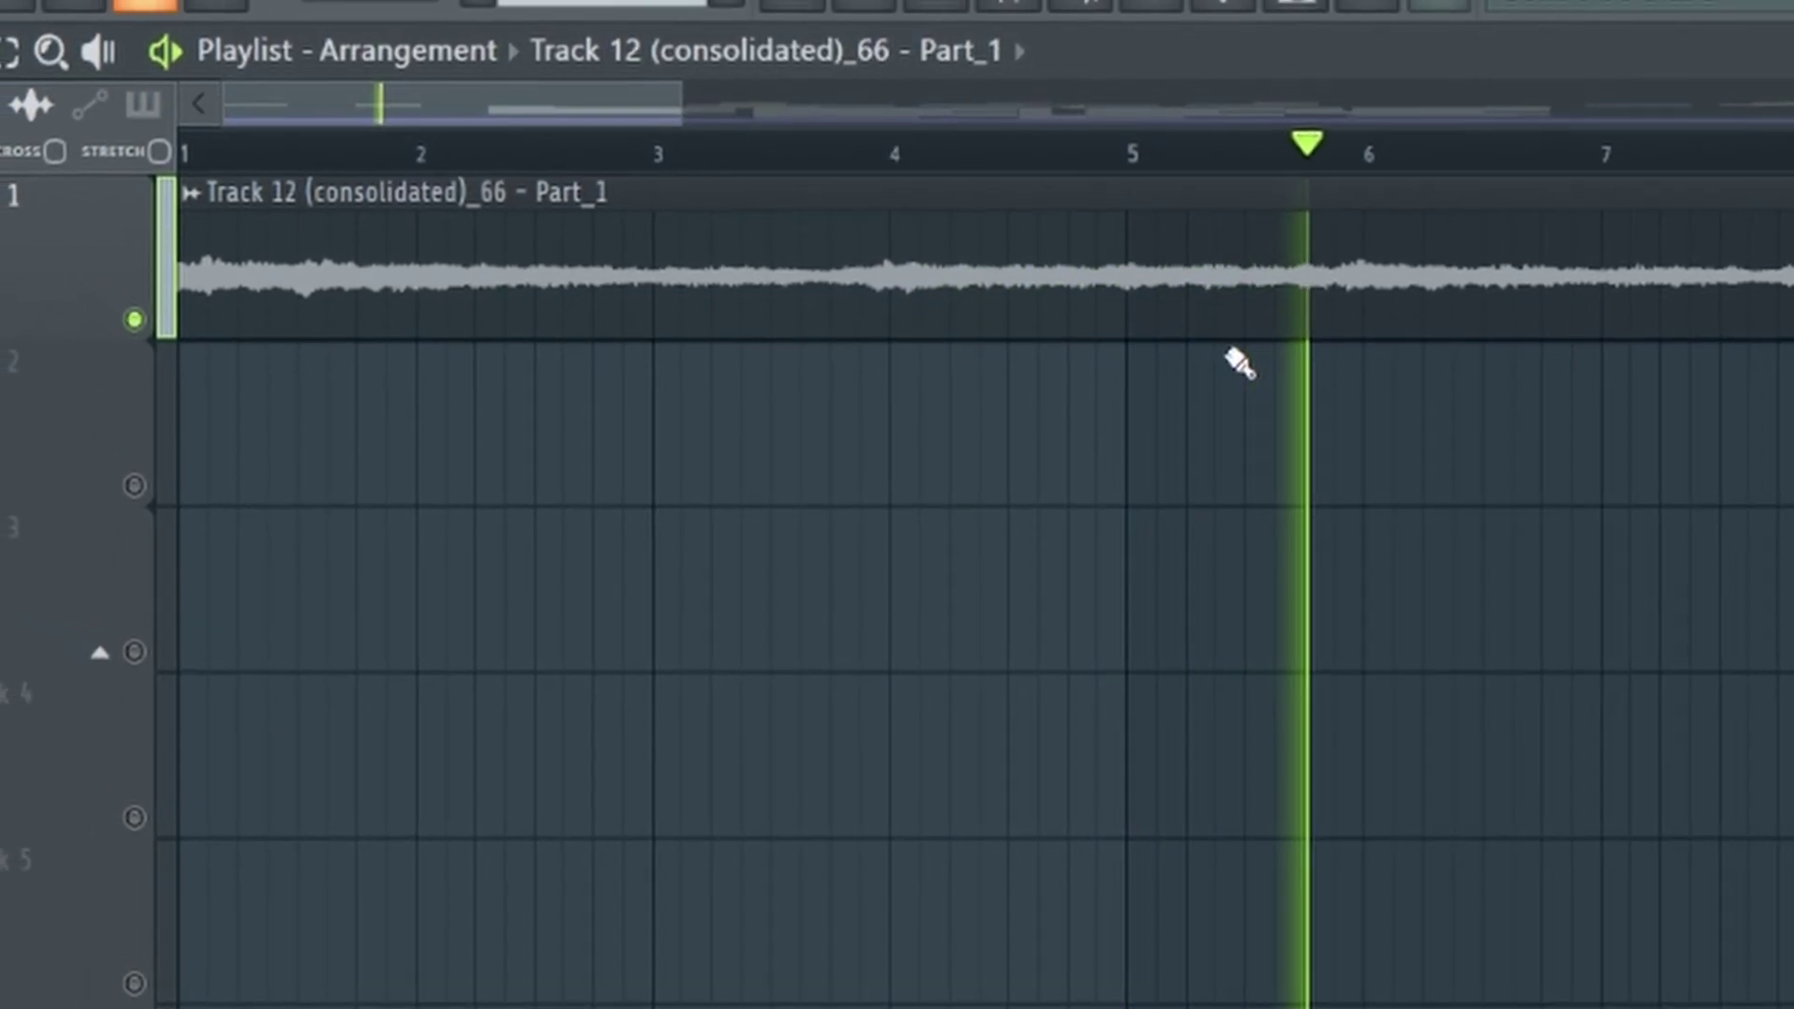
Step: Audition the female vocal hook clip on Track 2 against the consolidated melody on Track 1
key("space")
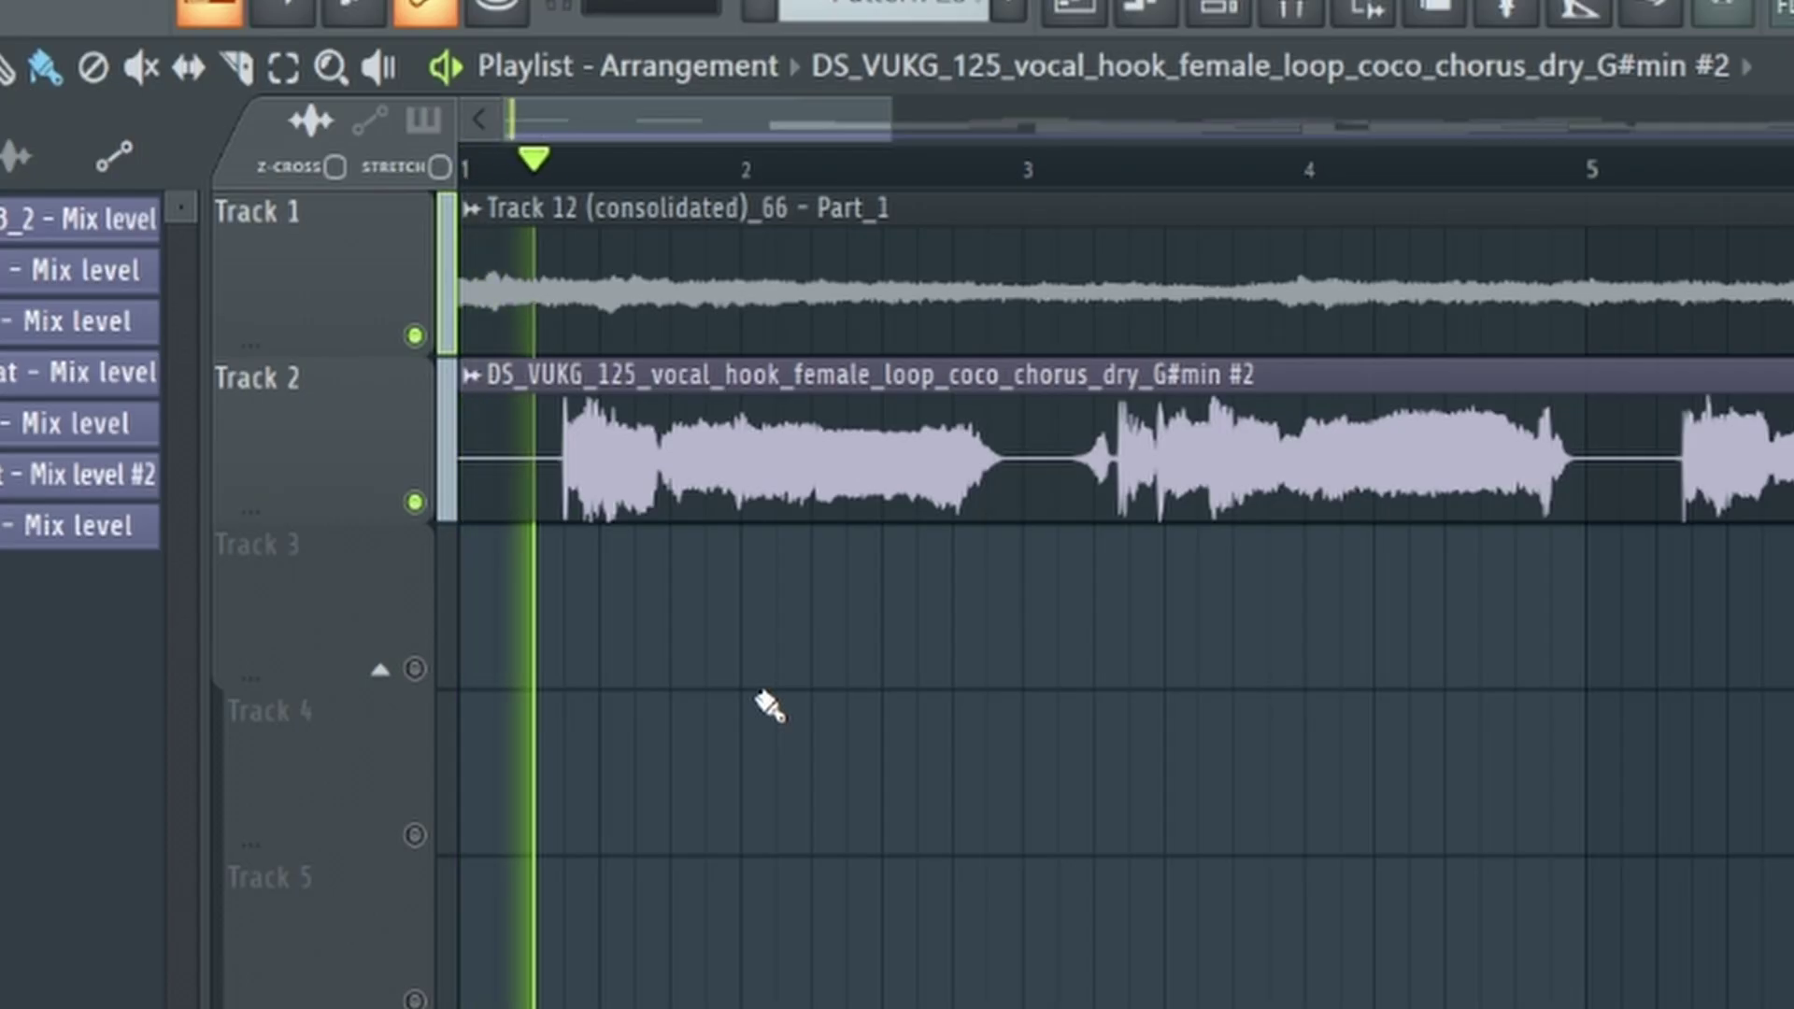
scroll(669, 323, "down", 4)
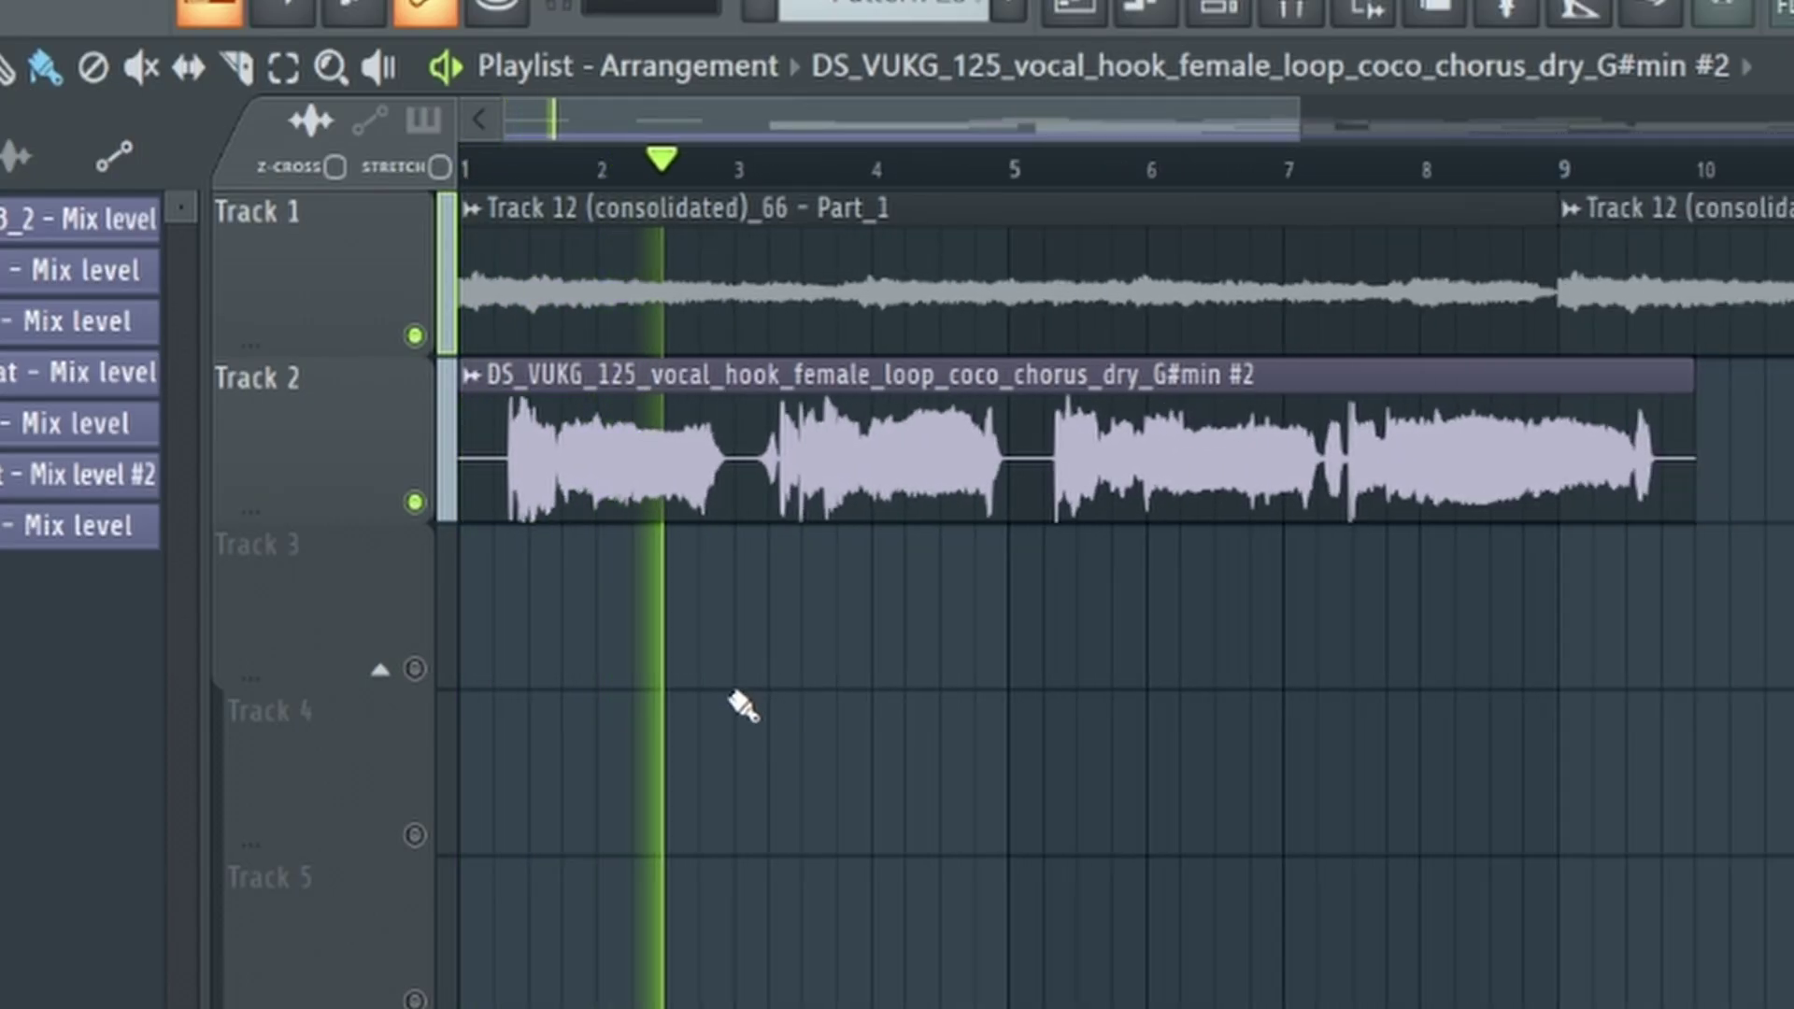
scroll(635, 660, "down", 1)
scroll(573, 661, "up", 1)
scroll(392, 645, "up", 3)
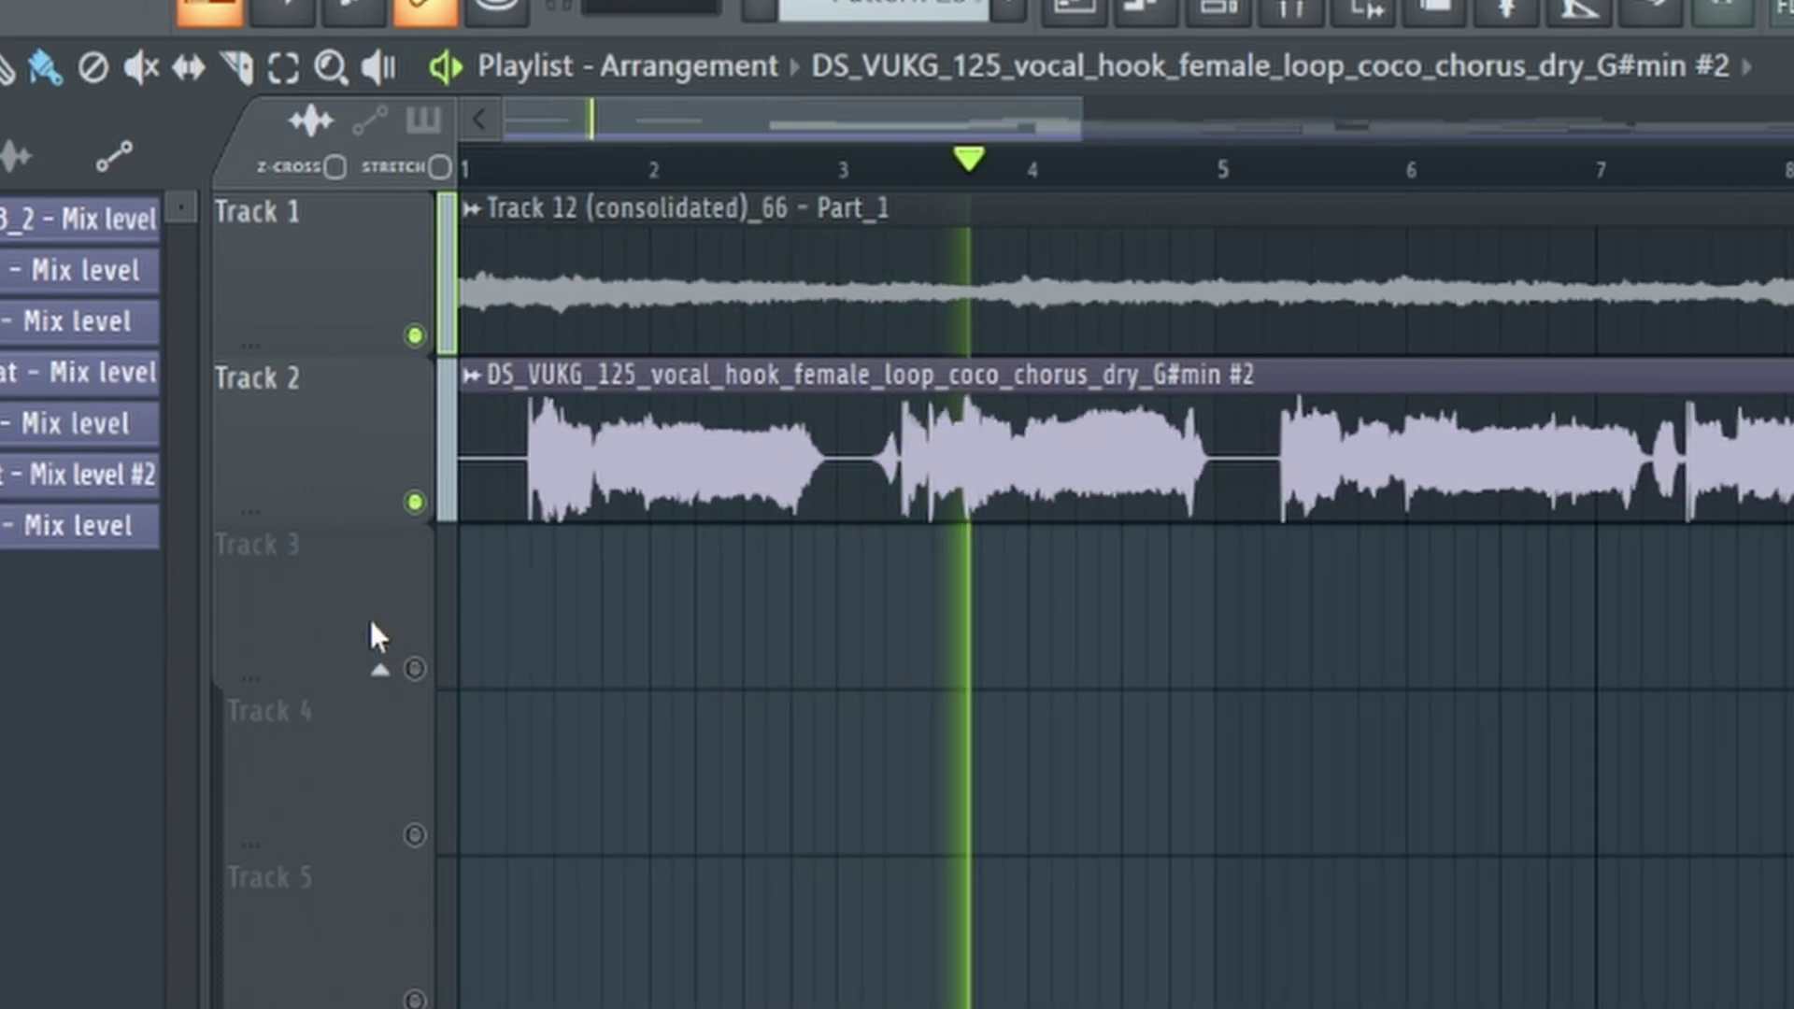
scroll(1054, 759, "down", 1)
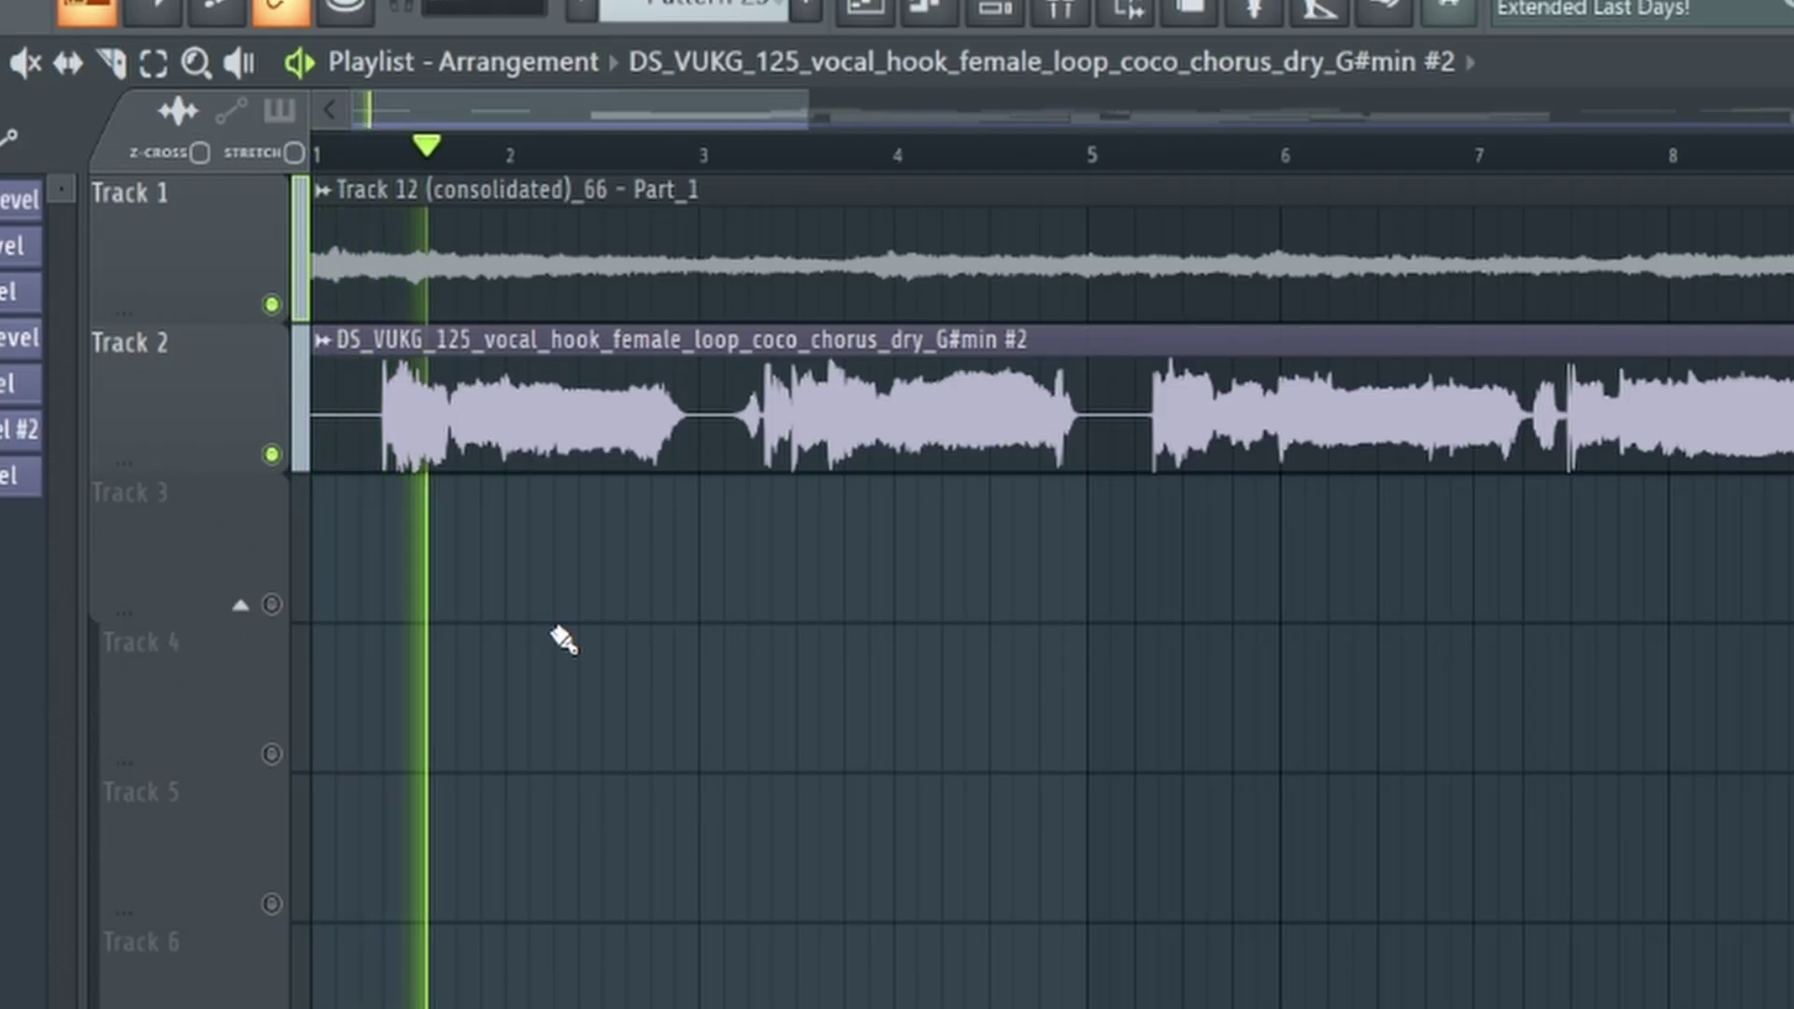
key("space")
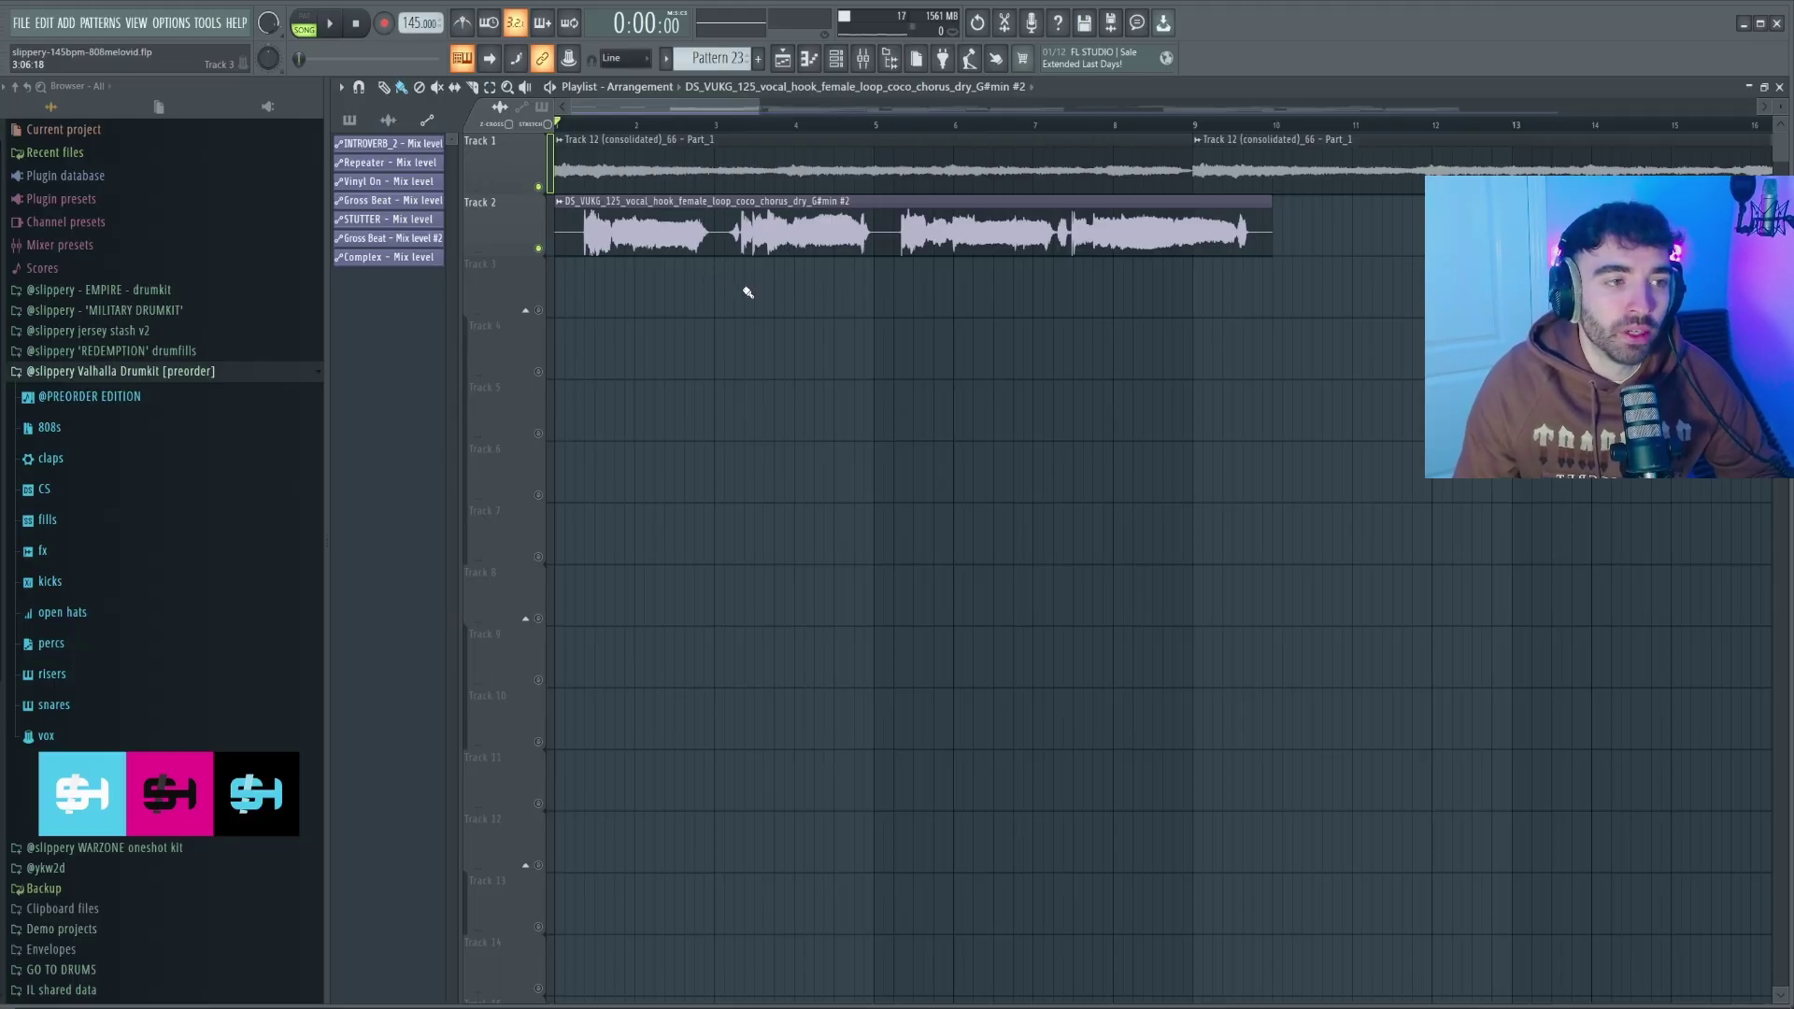
Step: Play back the chopped vocal clips on Tracks 2 and 3 over the melody through bar 8
scroll(523, 249, "up", 1)
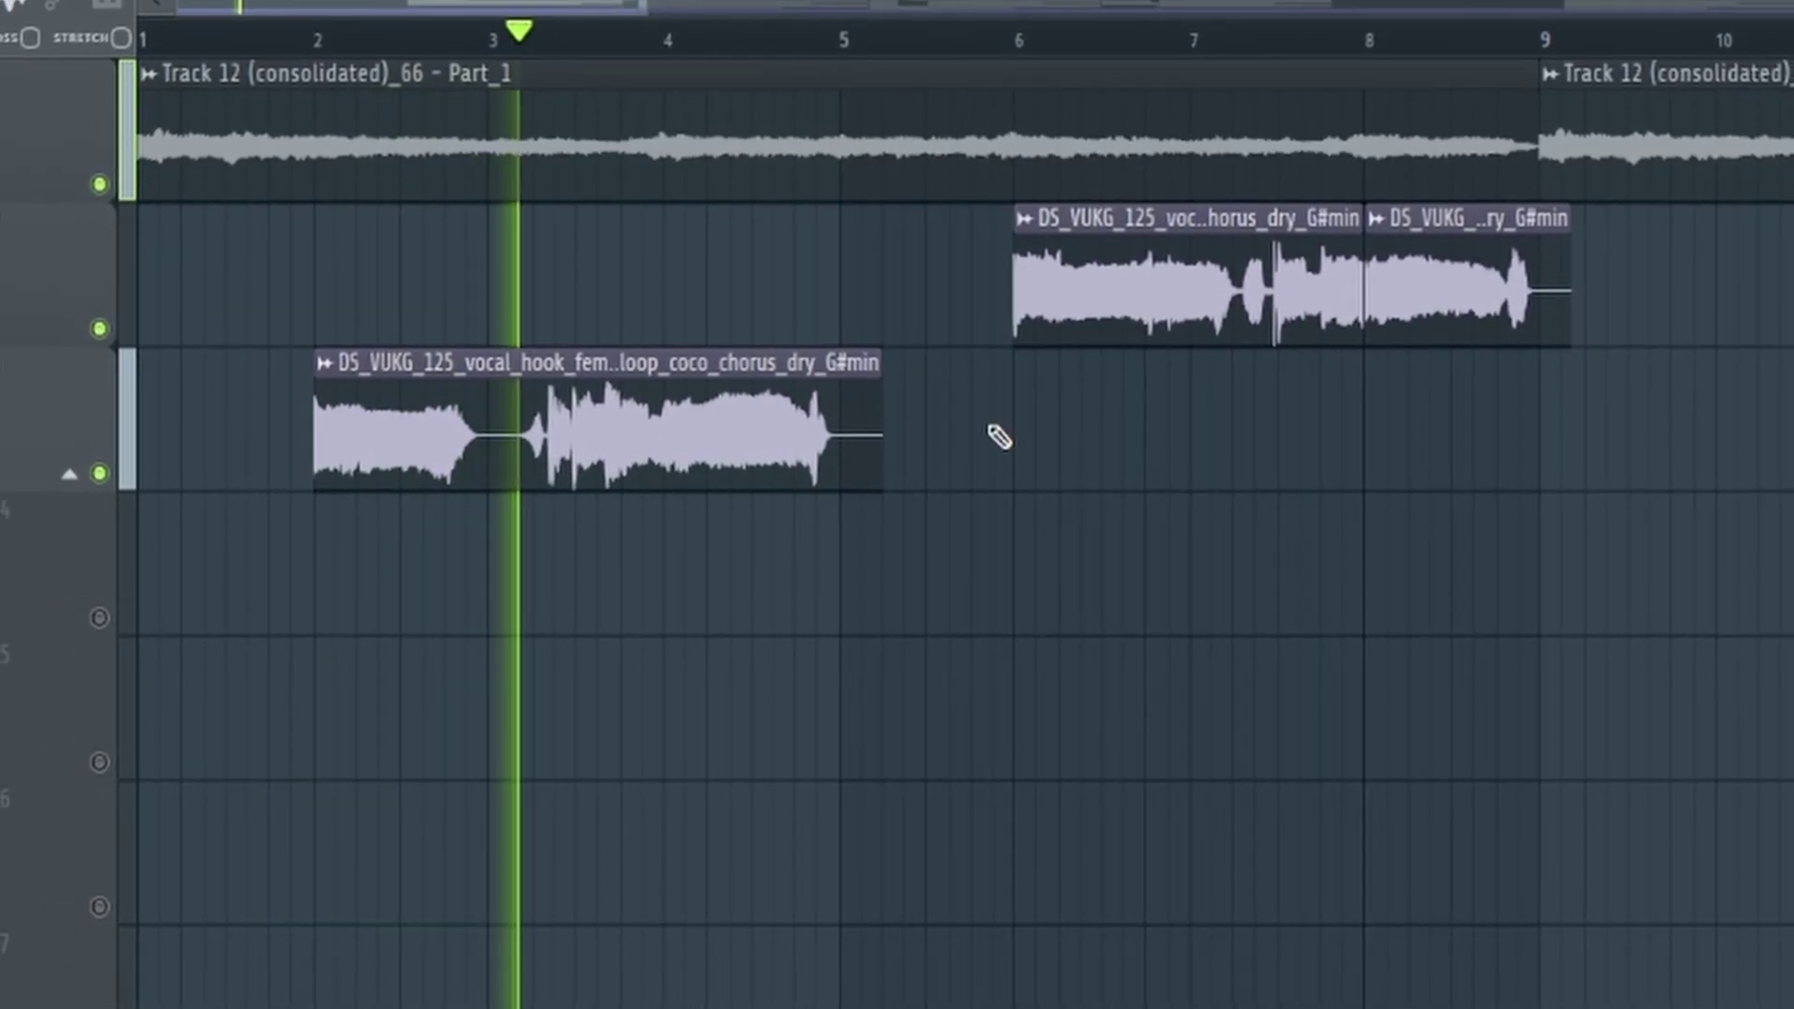
scroll(1014, 447, "down", 2)
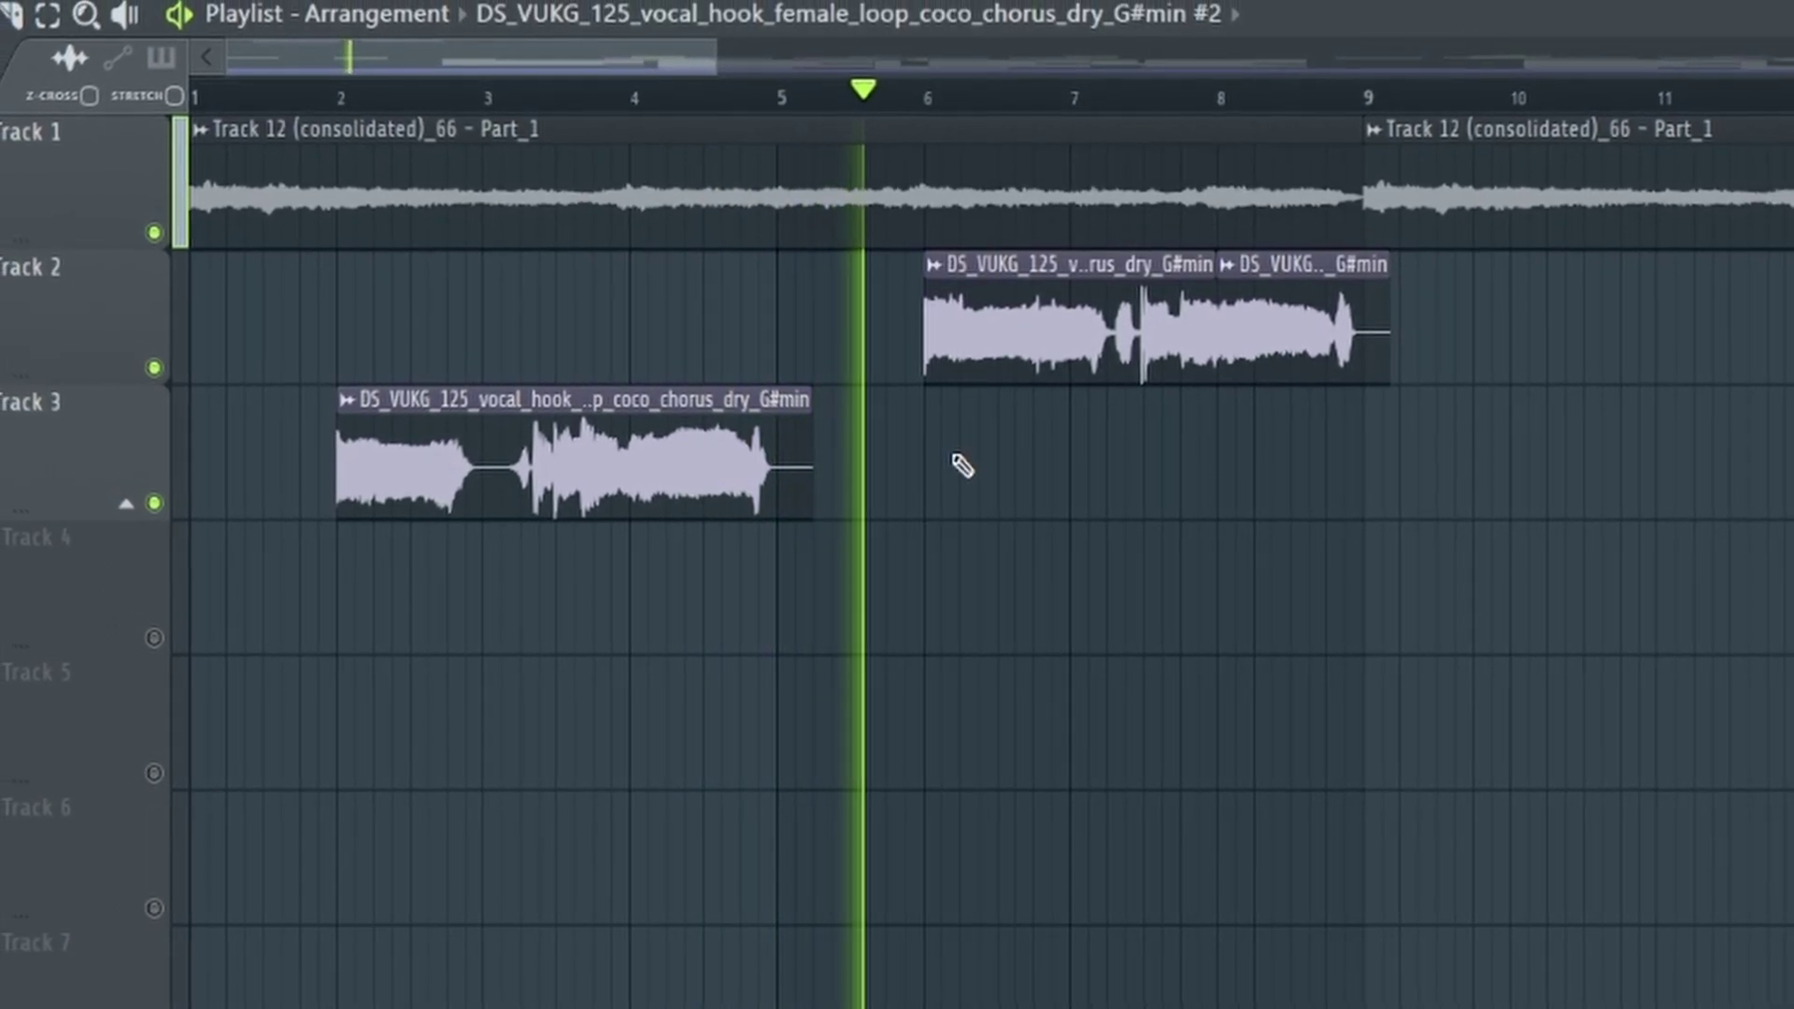
scroll(963, 466, "up", 2)
scroll(962, 470, "down", 3)
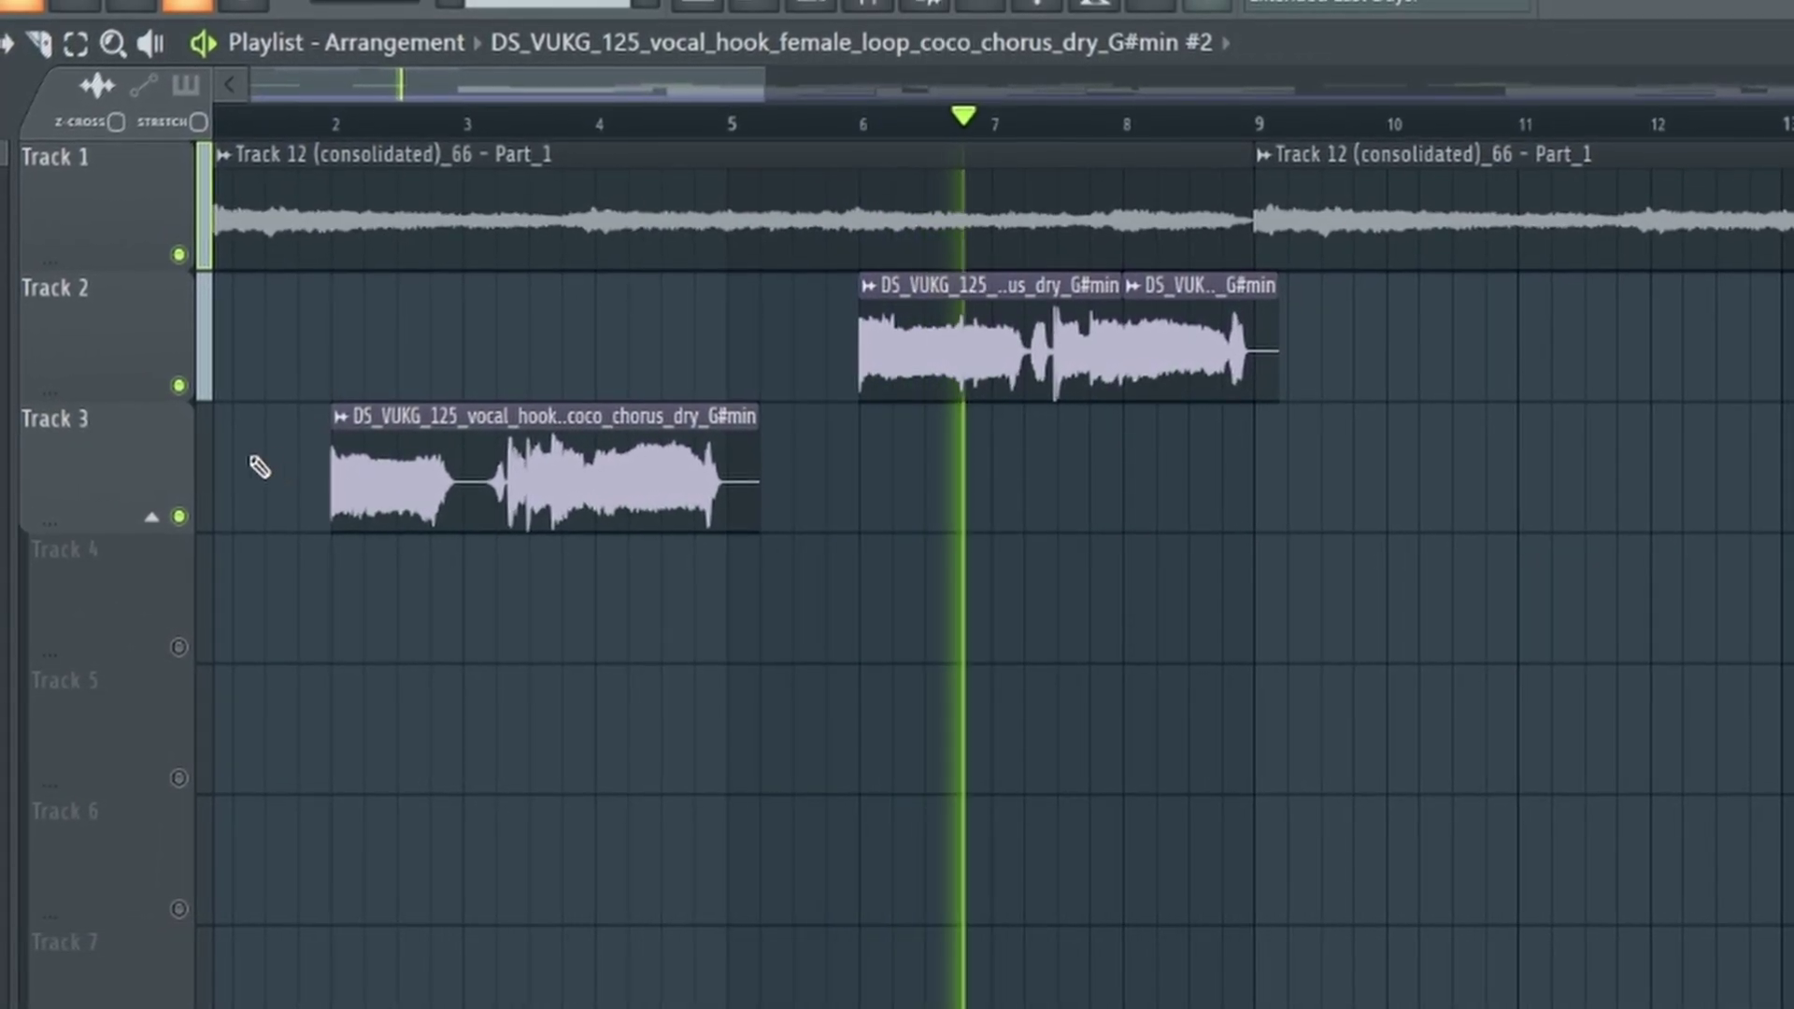
scroll(269, 460, "up", 1)
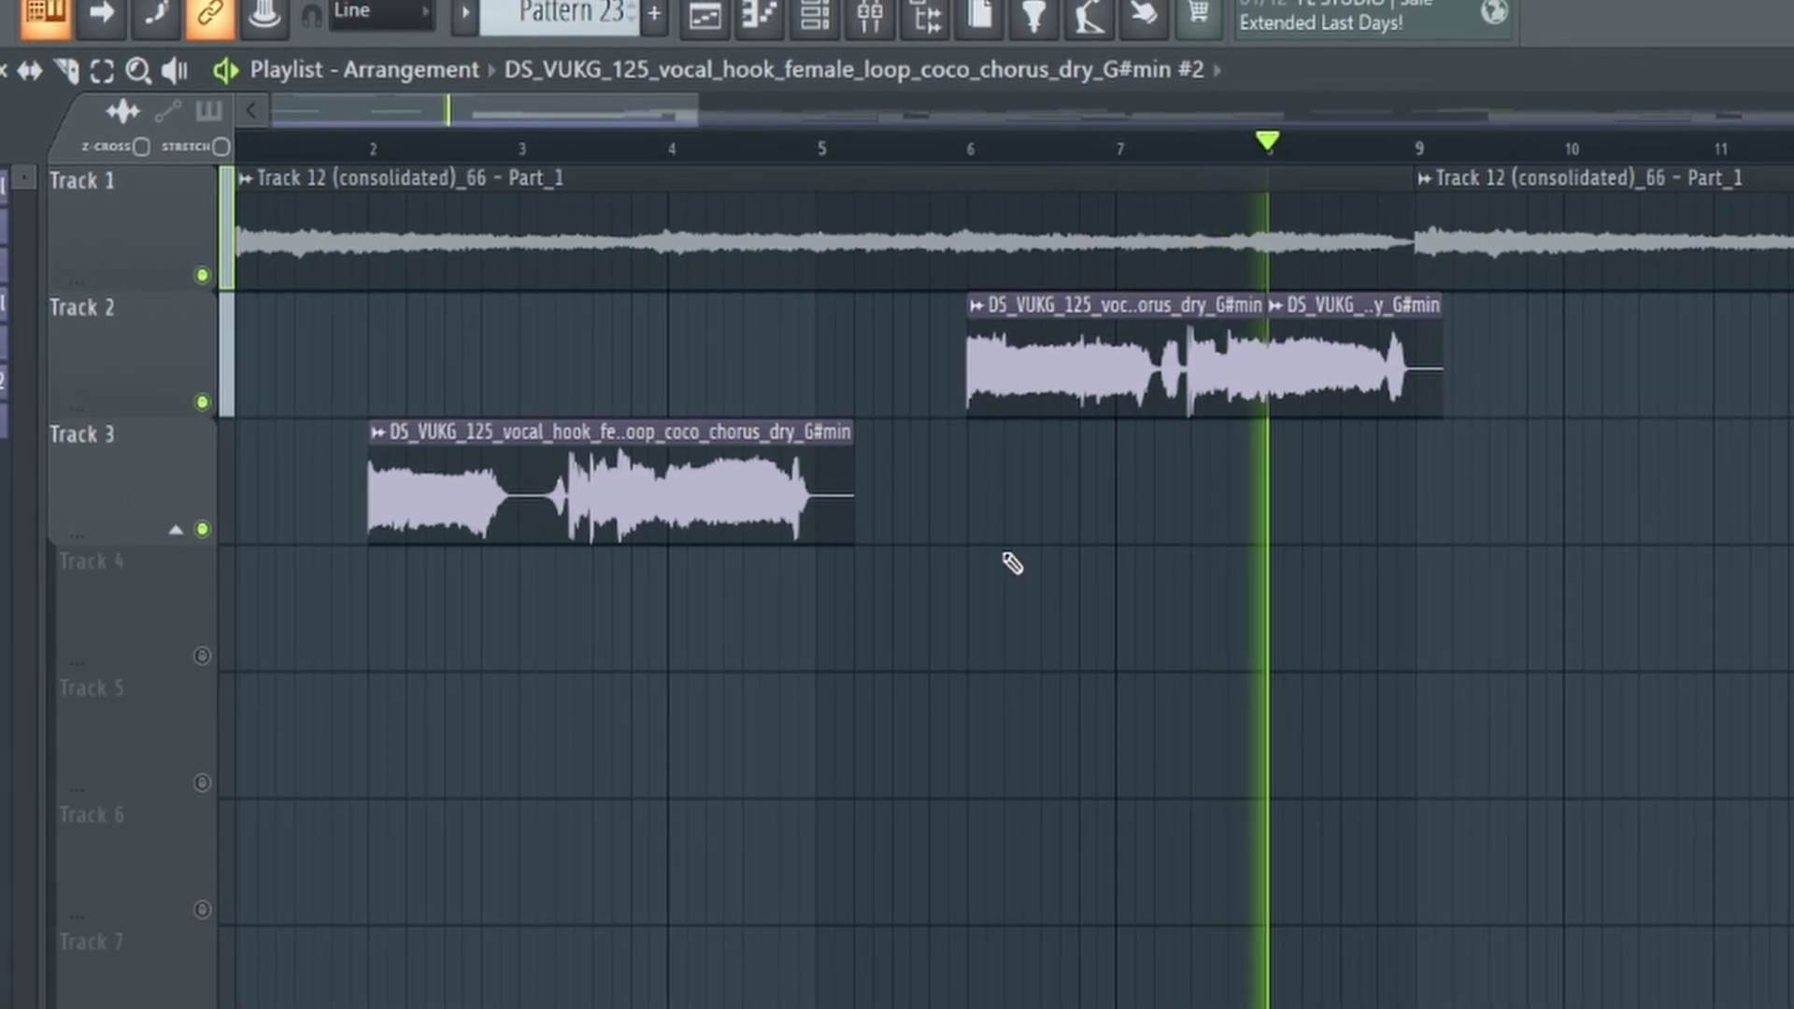
scroll(1410, 444, "up", 3)
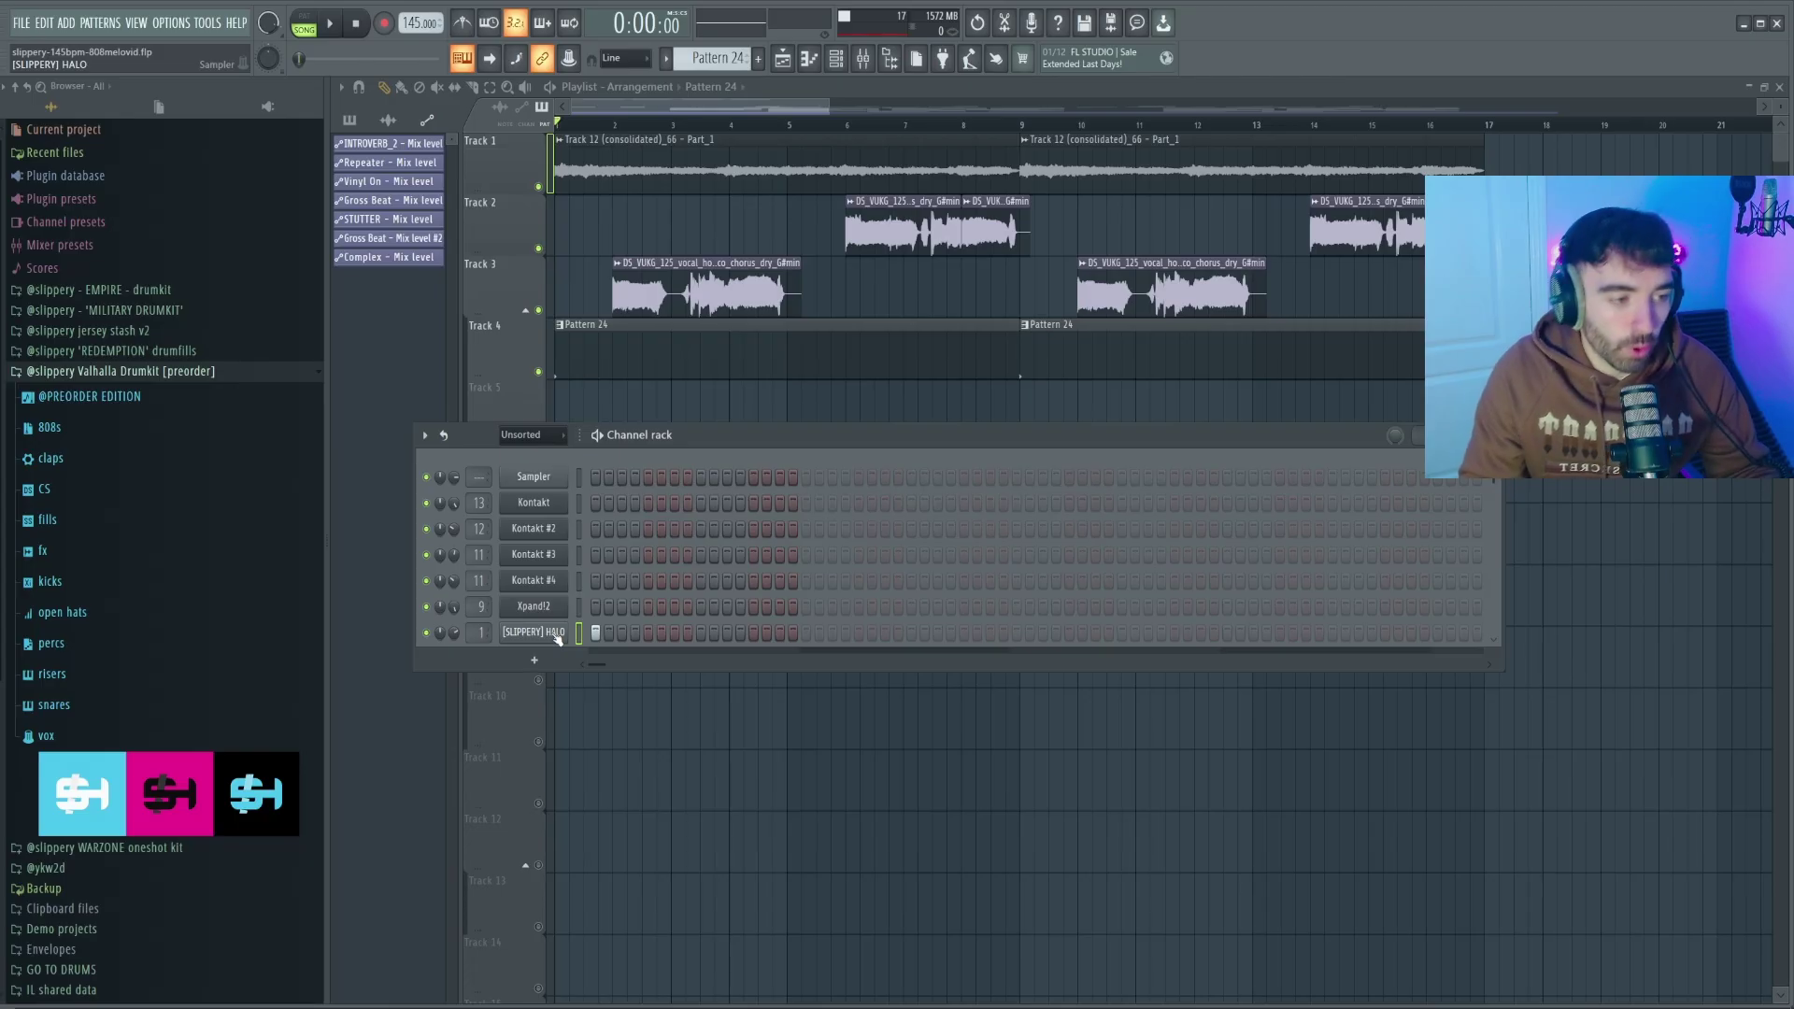
Step: Program [SLIPPERY] HALO hits on steps 1, 4, 7, 9, 12 and 15 in Pattern 24, and lower the velocity of three hits in bars 1 and 2
left_click(556, 637)
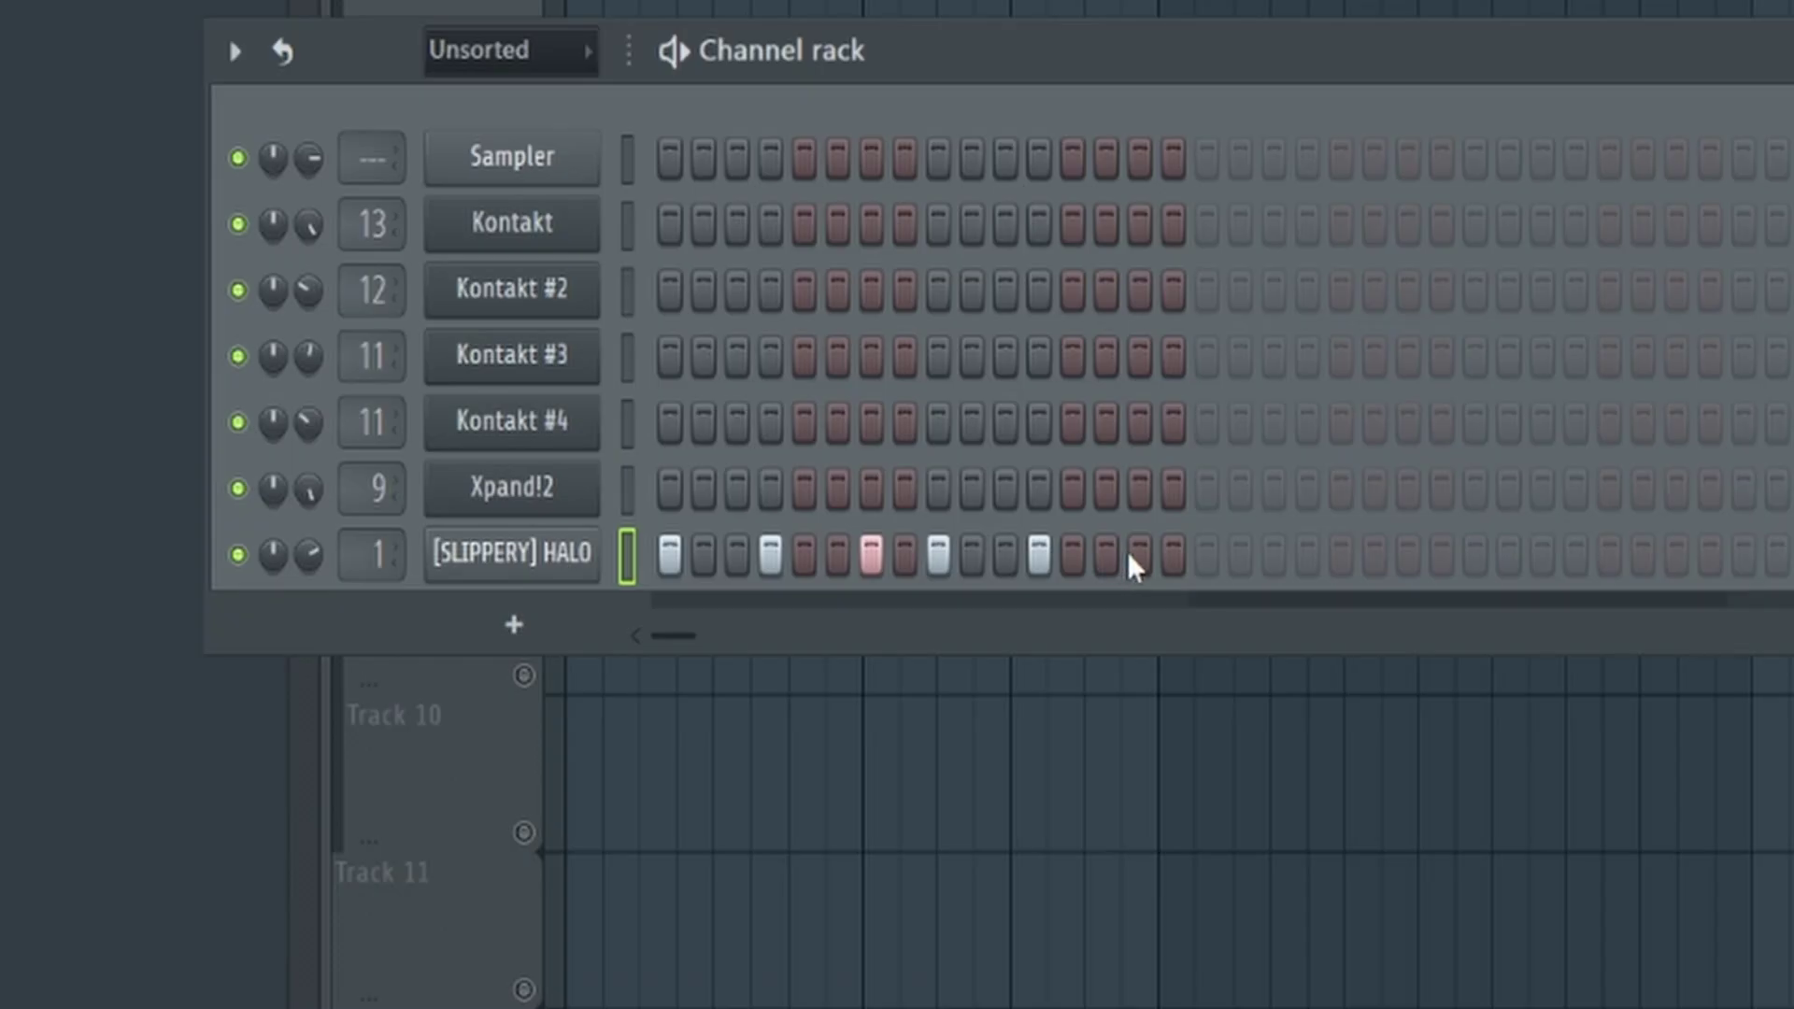
left_click(1139, 555)
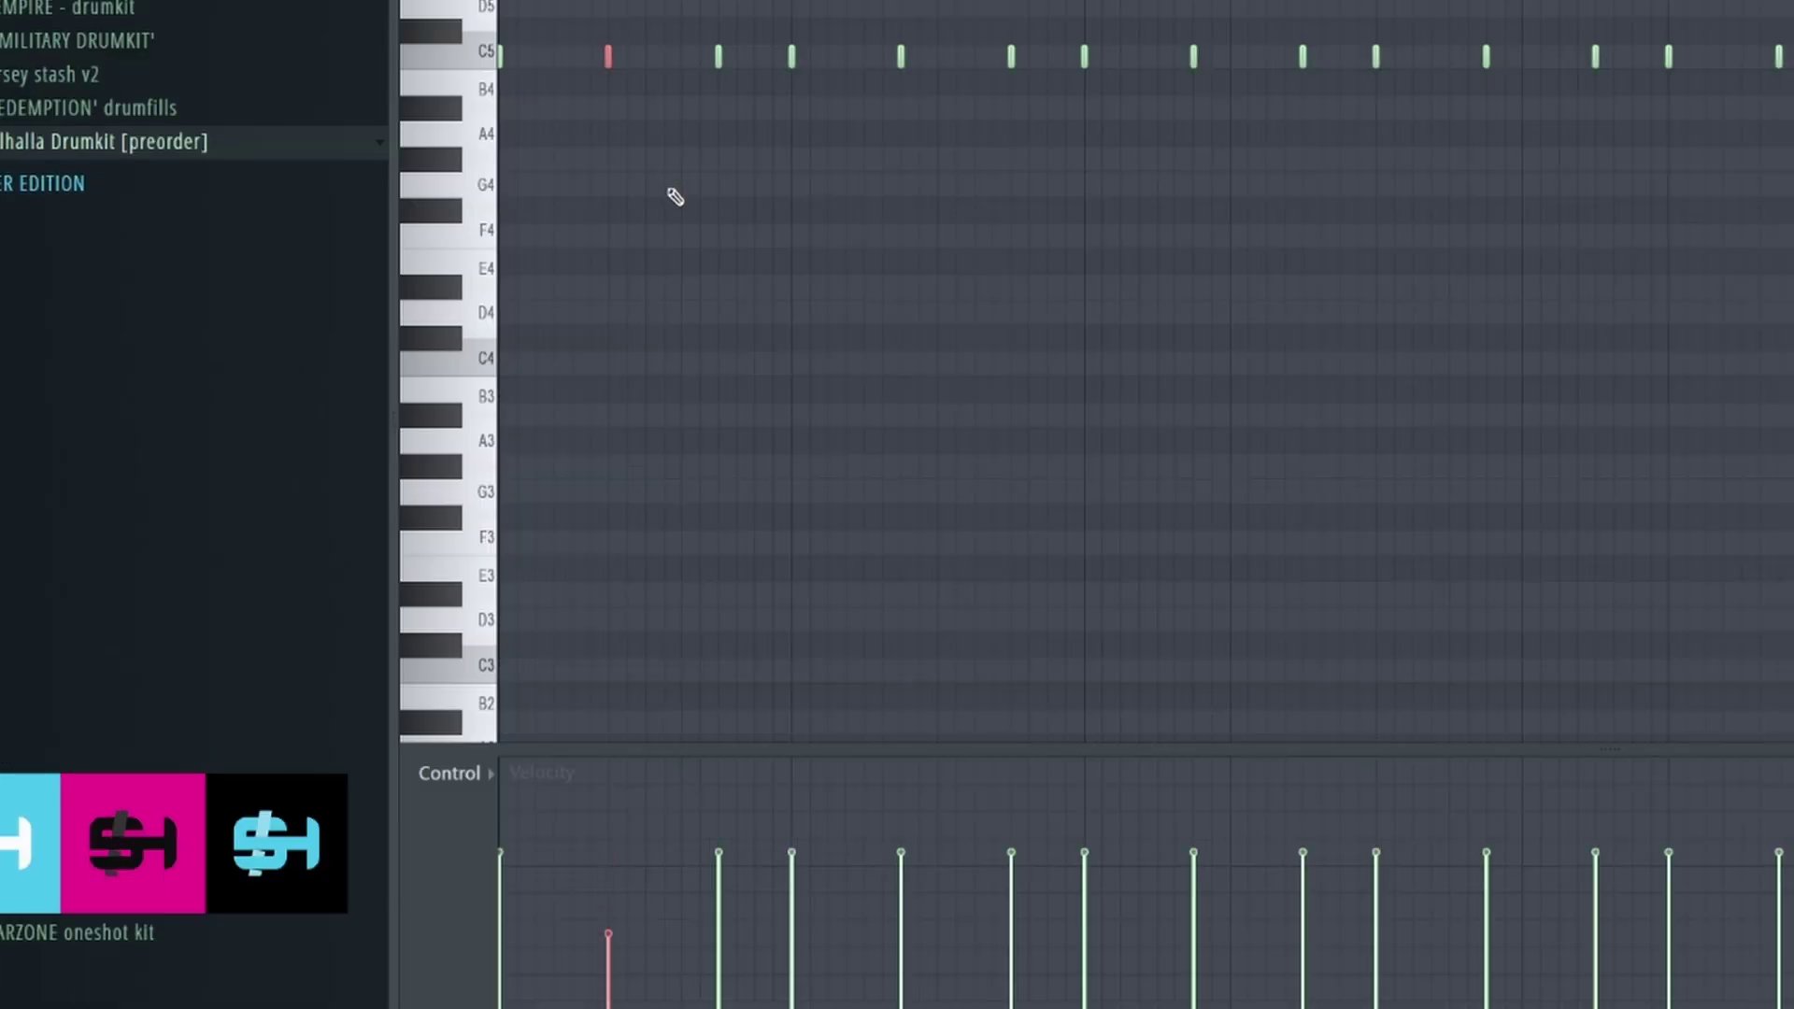
key("space")
key("space")
key("space")
scroll(902, 56, "down", 2)
scroll(595, 288, "down", 3)
key("space")
key("space")
scroll(780, 333, "down", 1)
scroll(745, 295, "down", 5)
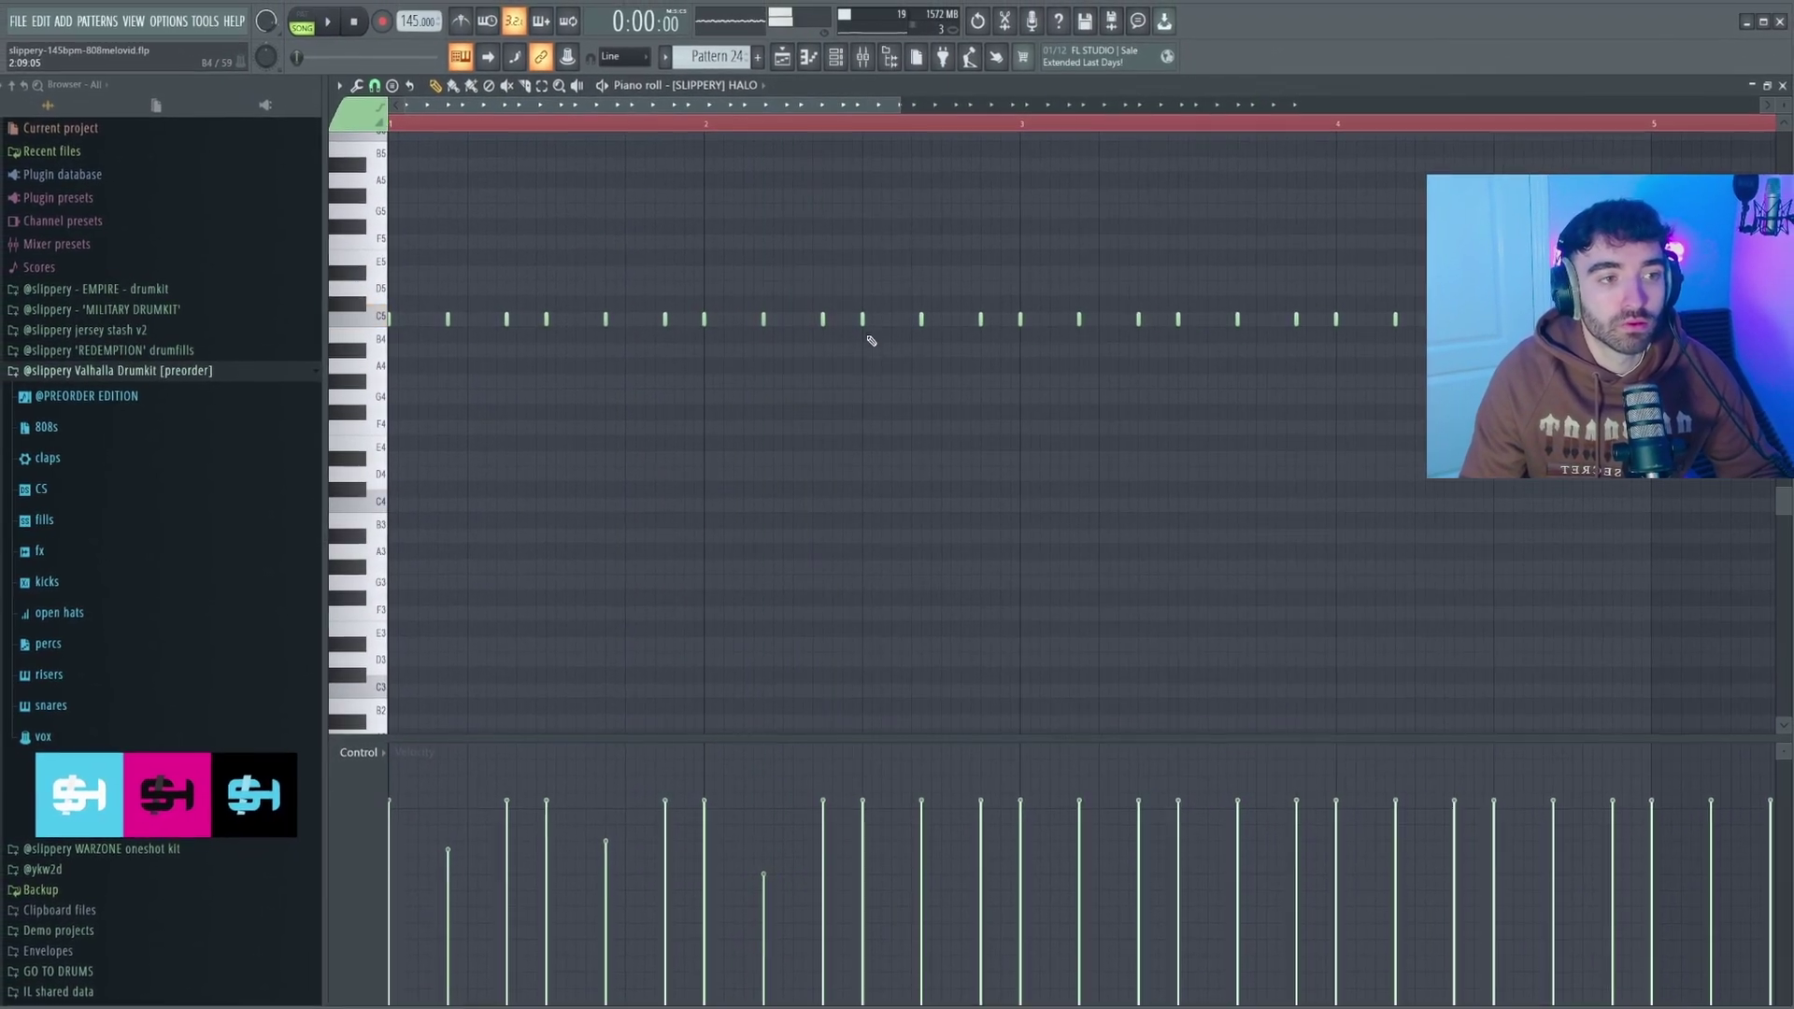
Step: Play through the eight-bar [SLIPPERY] HALO pattern and examine its rolls and velocity variations
scroll(811, 234, "down", 3)
scroll(910, 248, "up", 3)
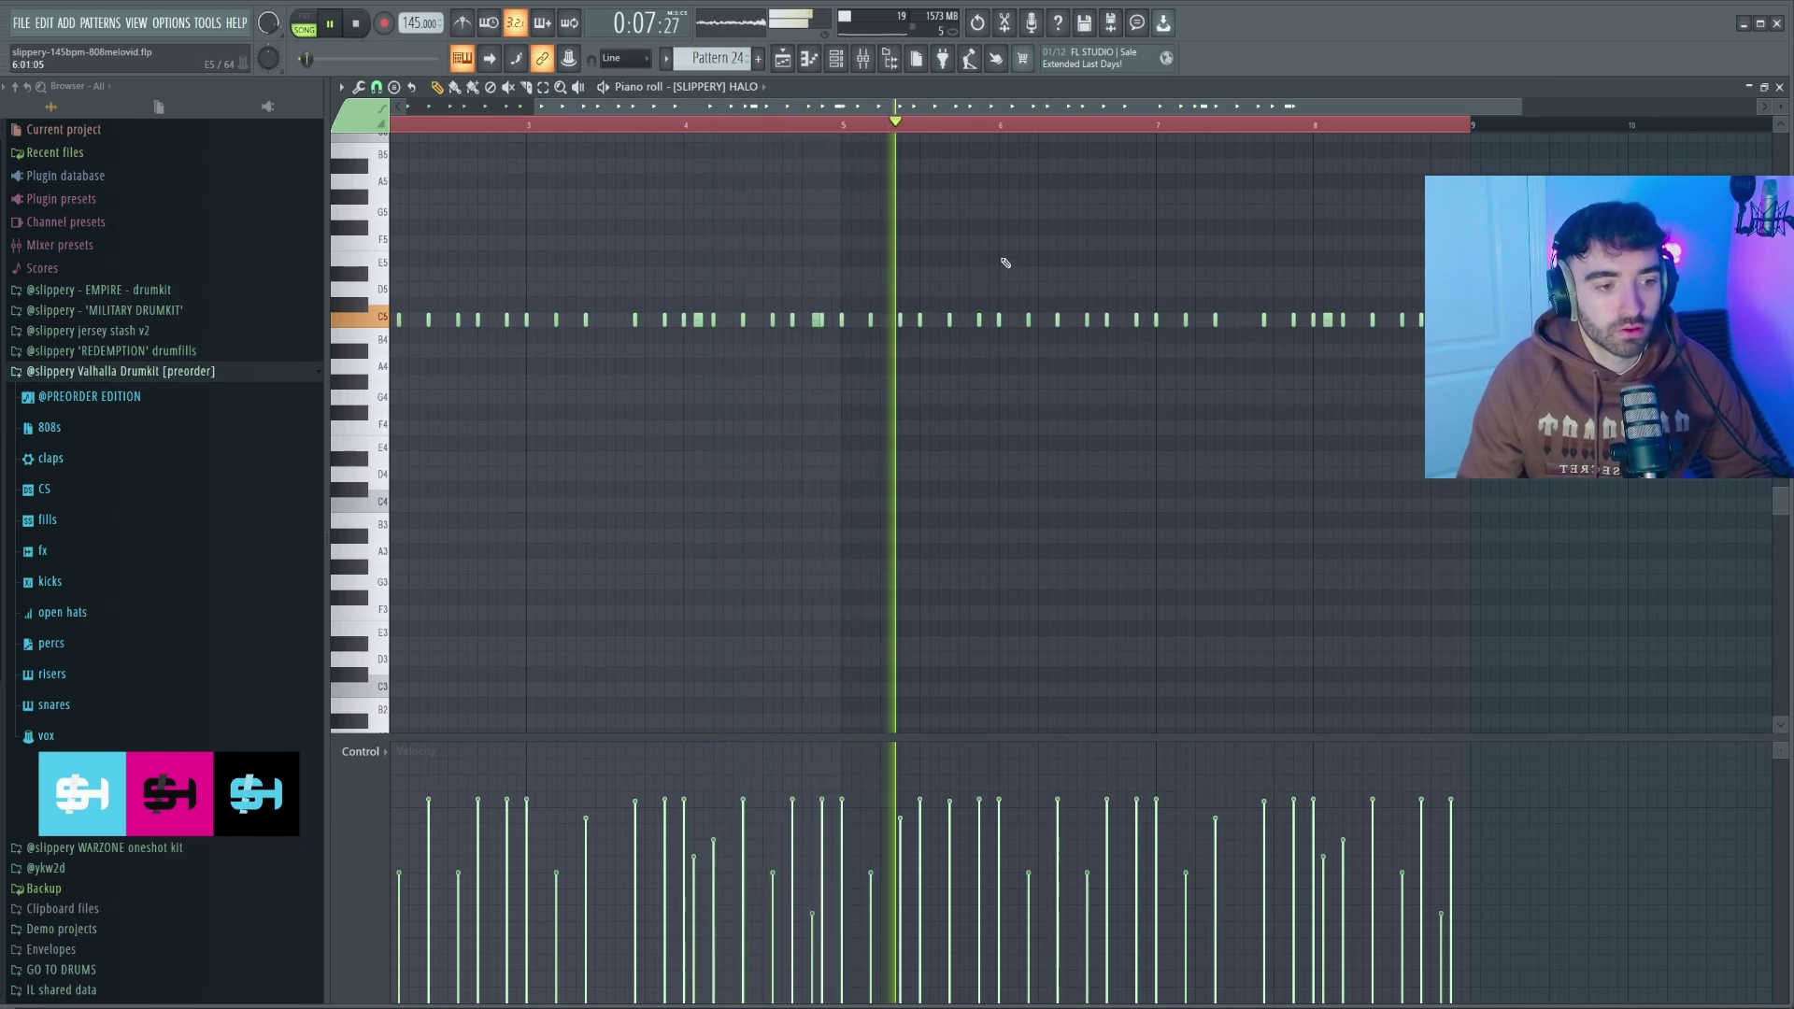
scroll(1106, 263, "down", 1)
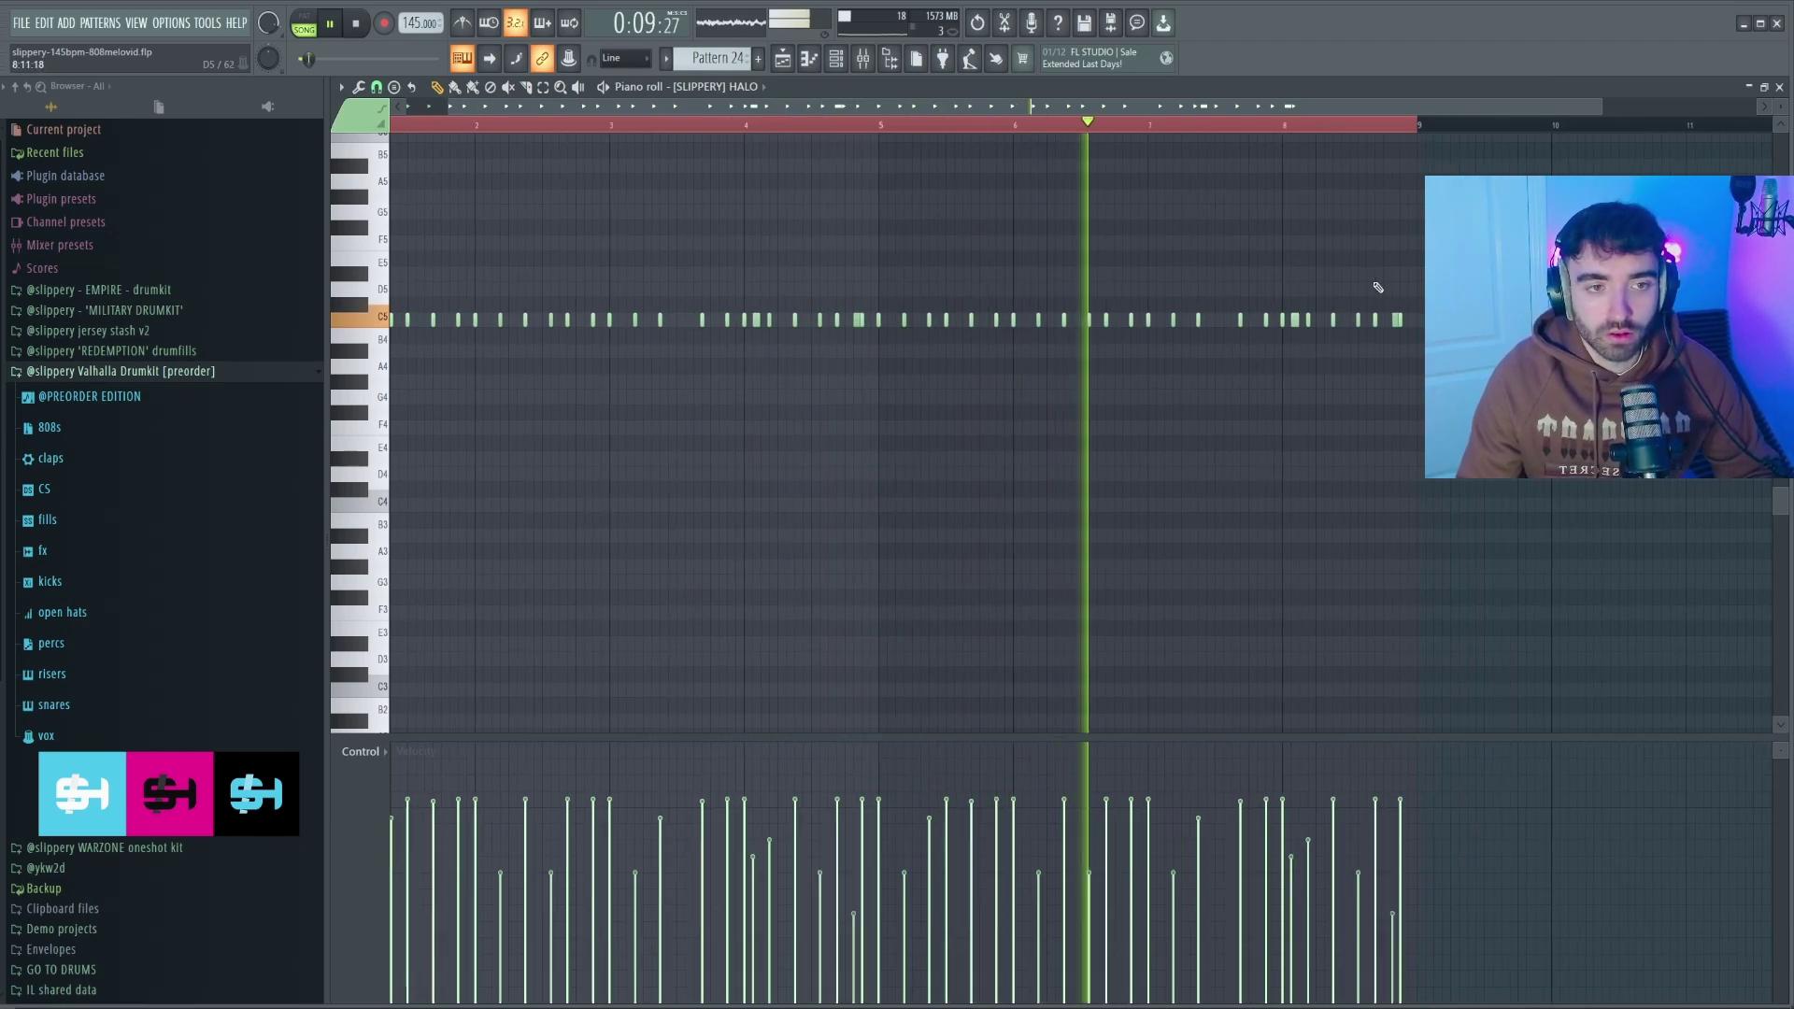
scroll(1338, 285, "up", 1)
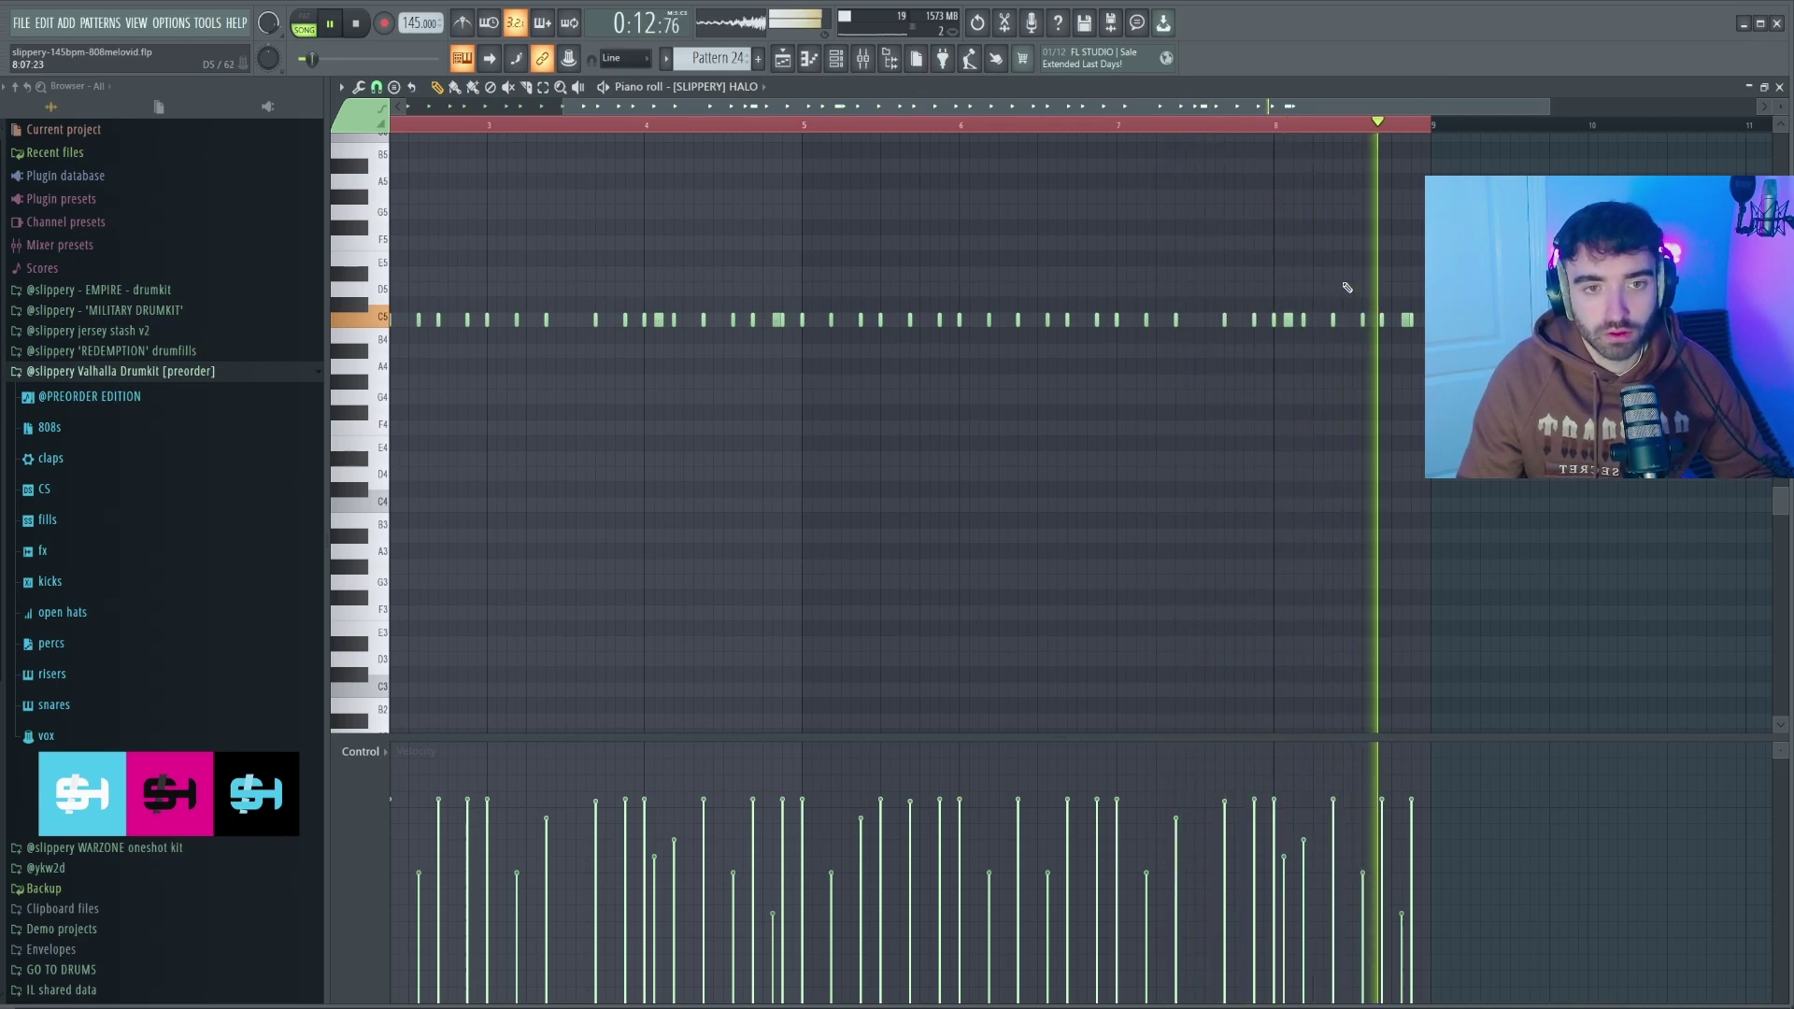
Step: Play through the countersnare pattern and examine its C#5 hits, D5 rolls and D#5 accents against the HALO notes
key("F6")
scroll(385, 356, "down", 1)
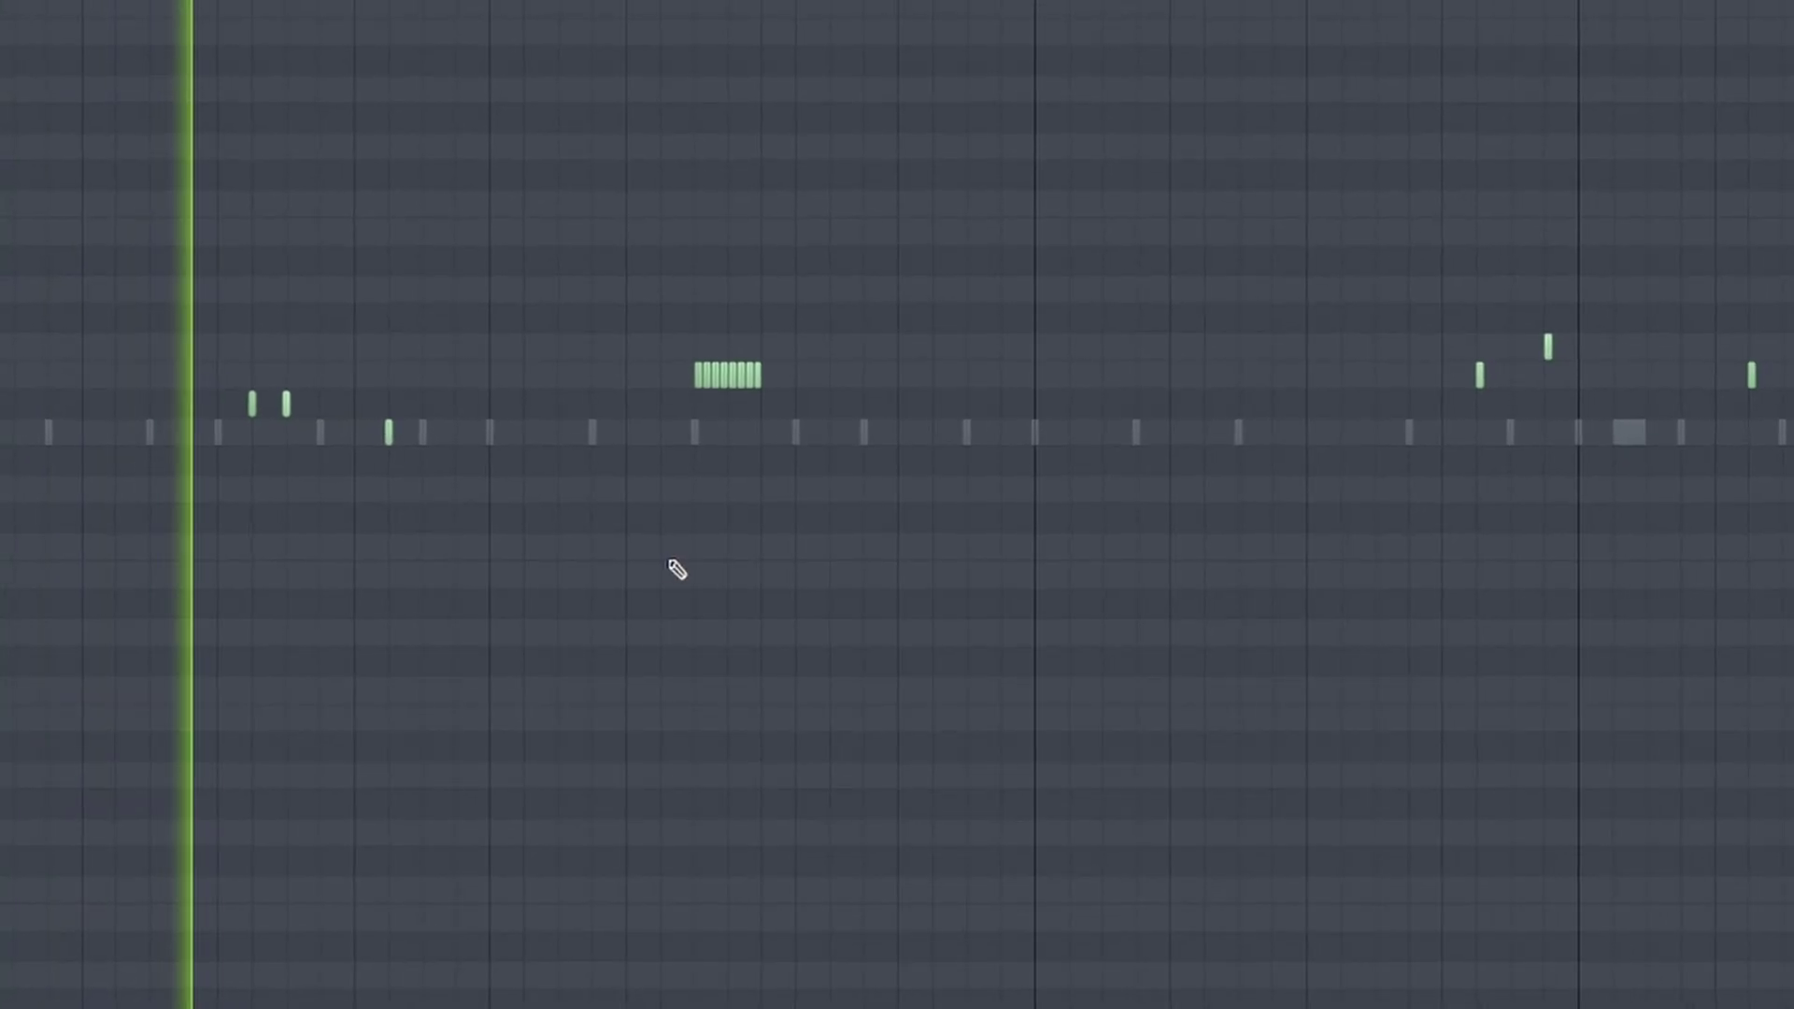
scroll(714, 573, "down", 2)
scroll(725, 574, "down", 3)
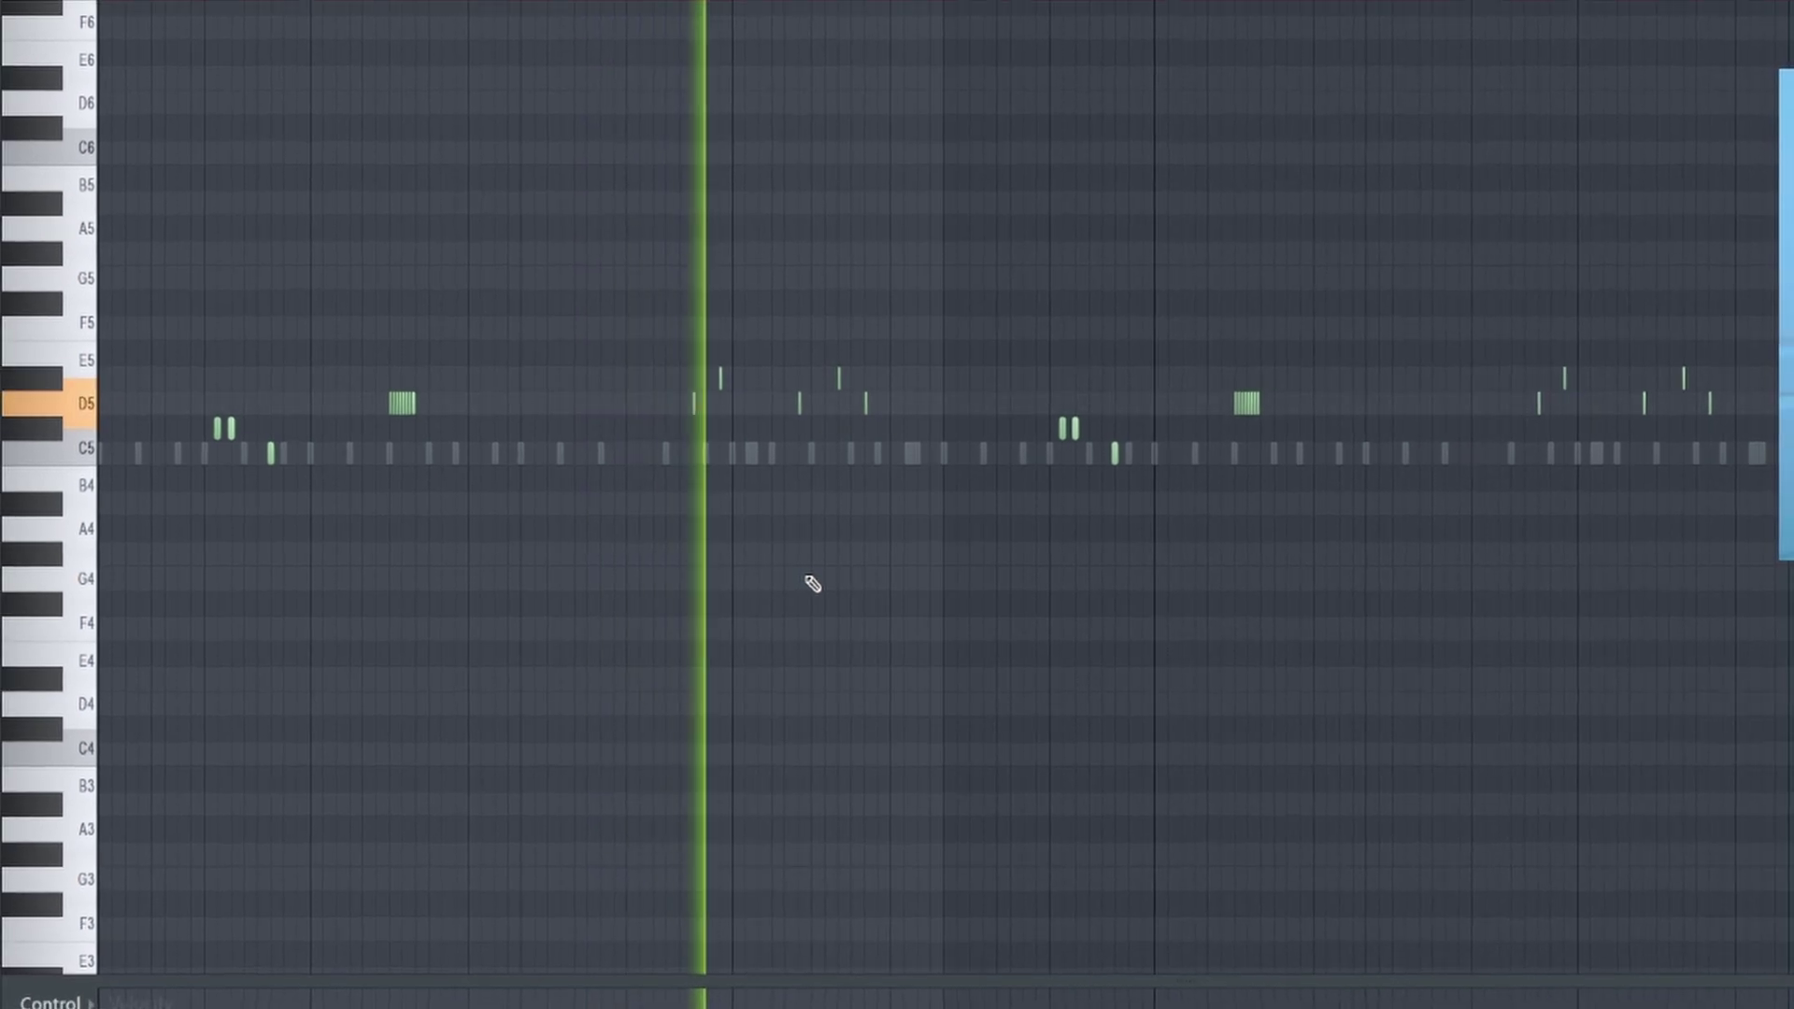
scroll(901, 589, "up", 2)
scroll(954, 588, "down", 3)
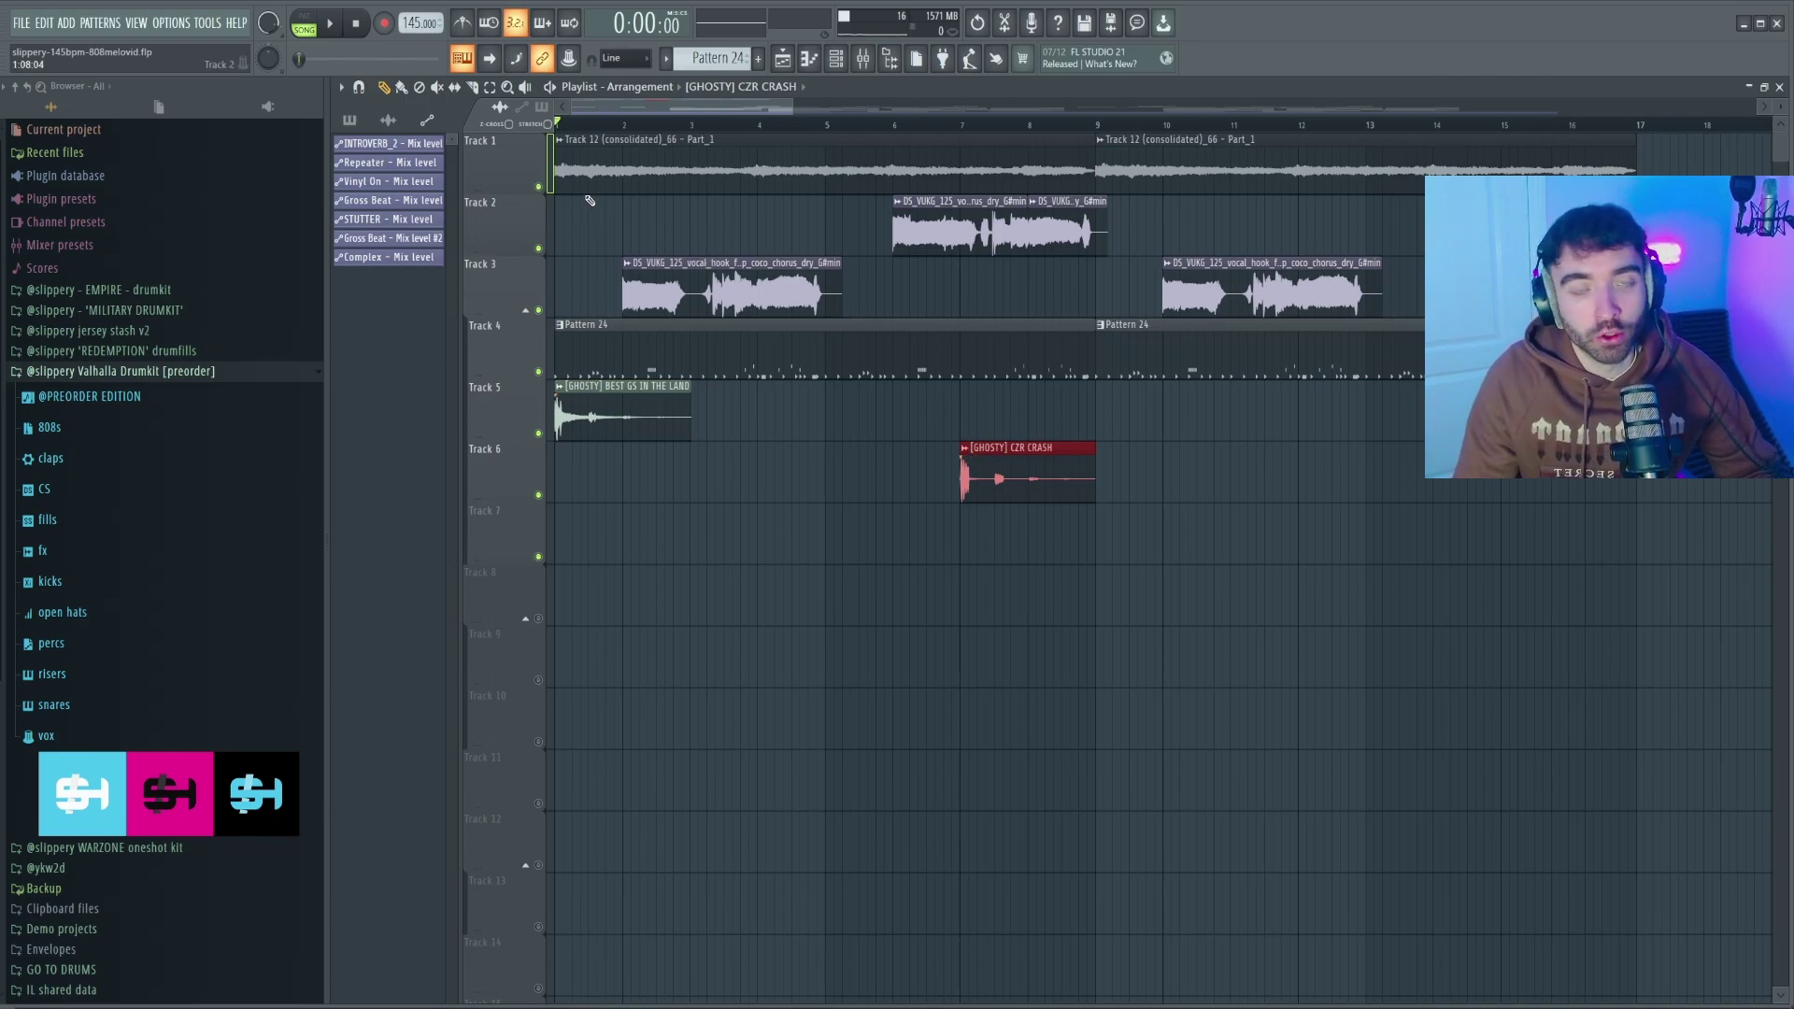
Step: Play back the layered percussion in Pattern 24 and load ($)EMPIRE_808 from the EMPIRE drumkit as a new channel
left_click(767, 479, "ctrl")
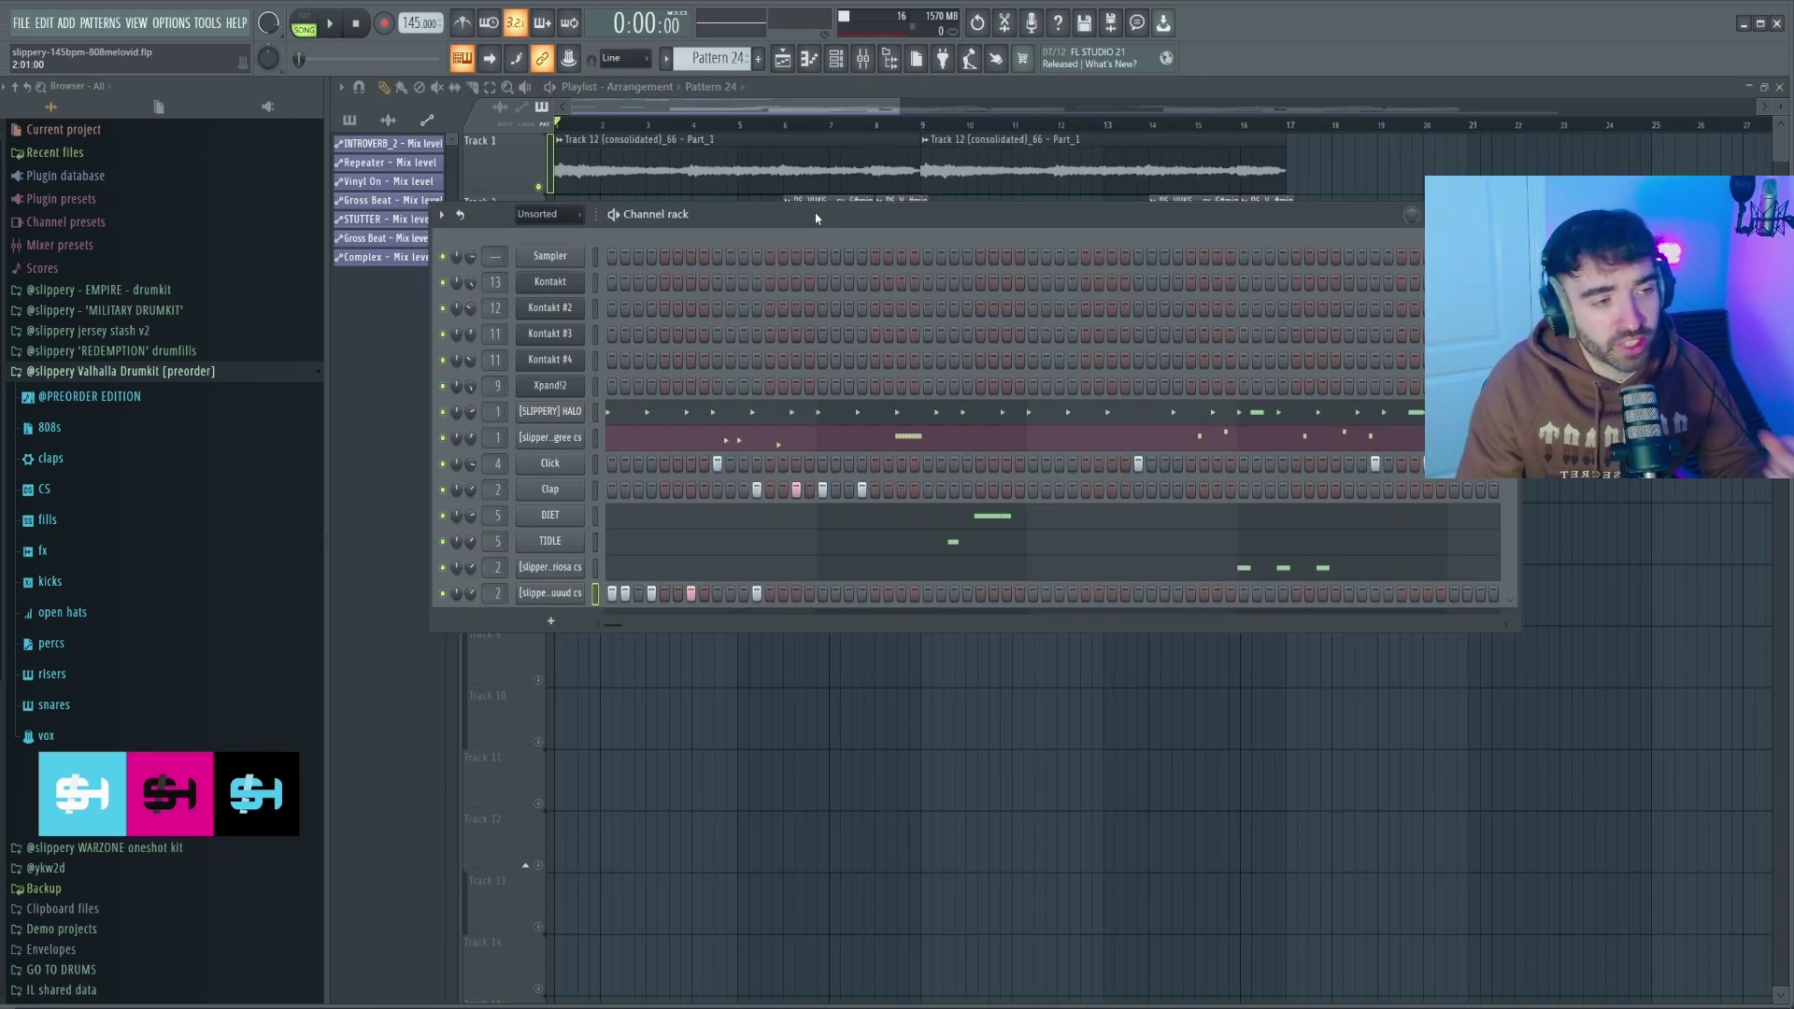
key("space")
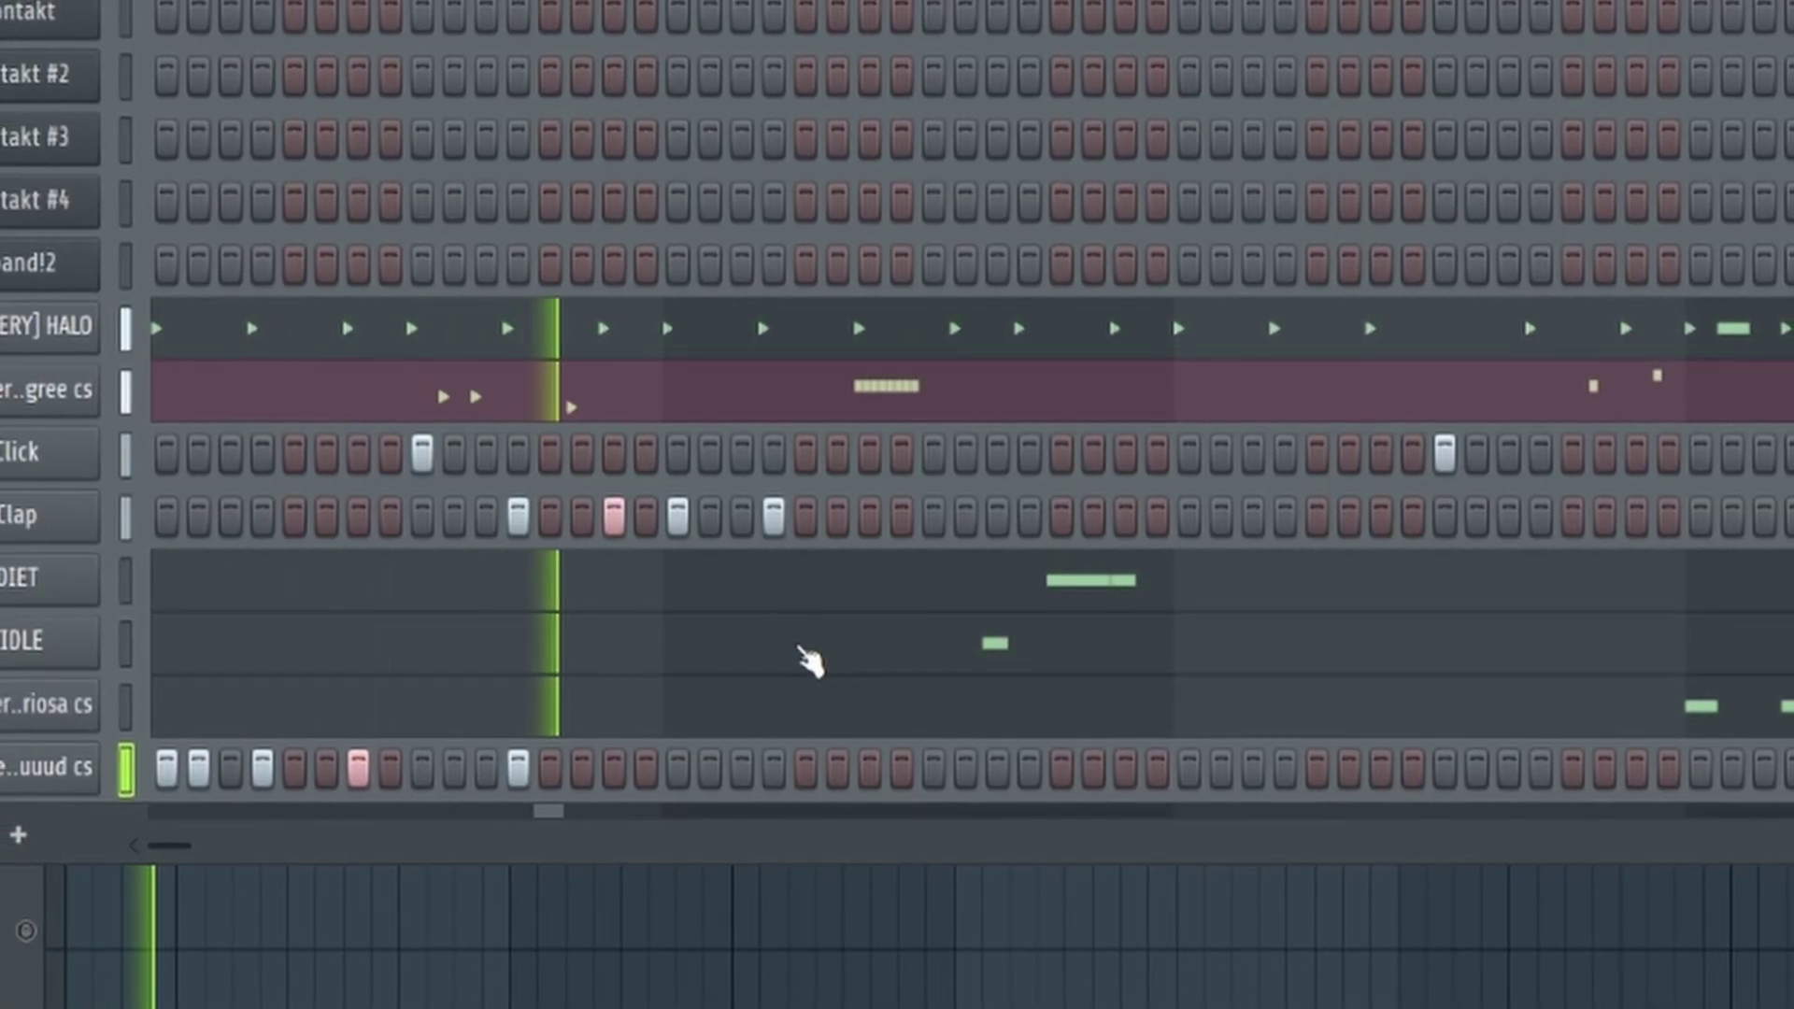
left_click_drag(206, 822, 489, 801)
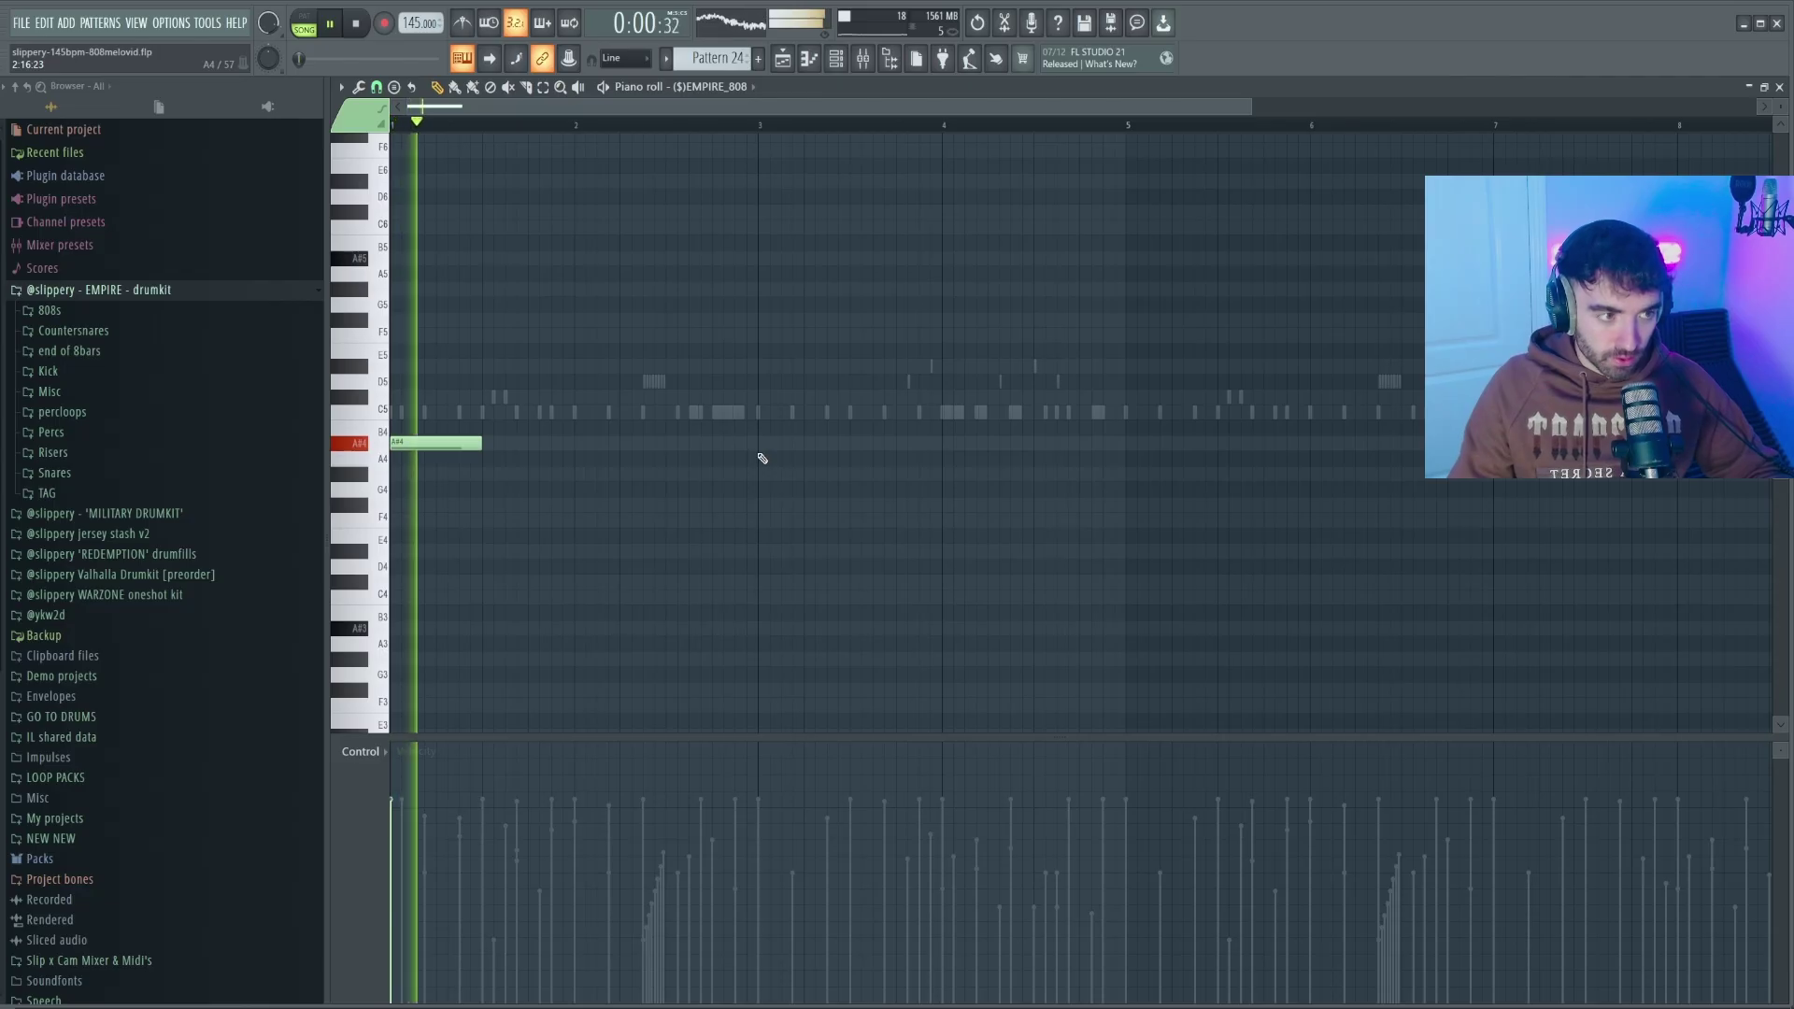
Step: Add a one-bar A#4 note at bar 3 and a half-bar D#5 note at bar 5 in the 808 part
left_click(762, 444)
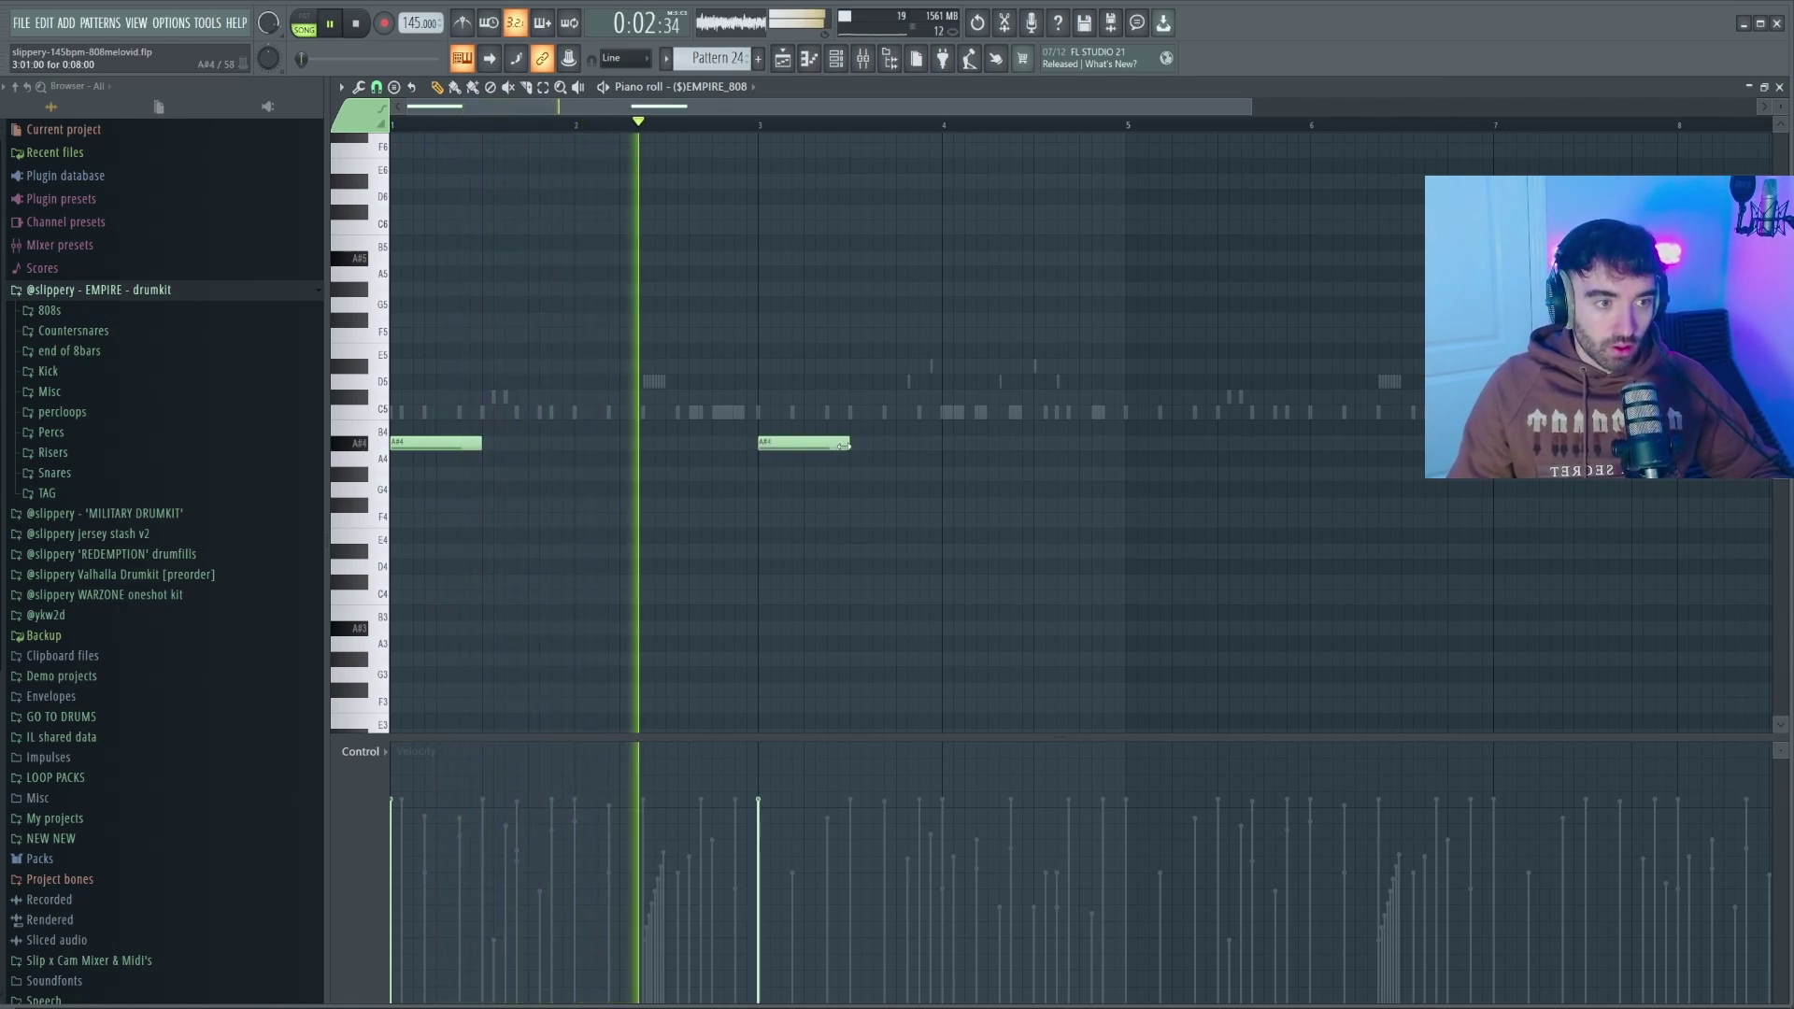
left_click_drag(850, 446, 942, 446)
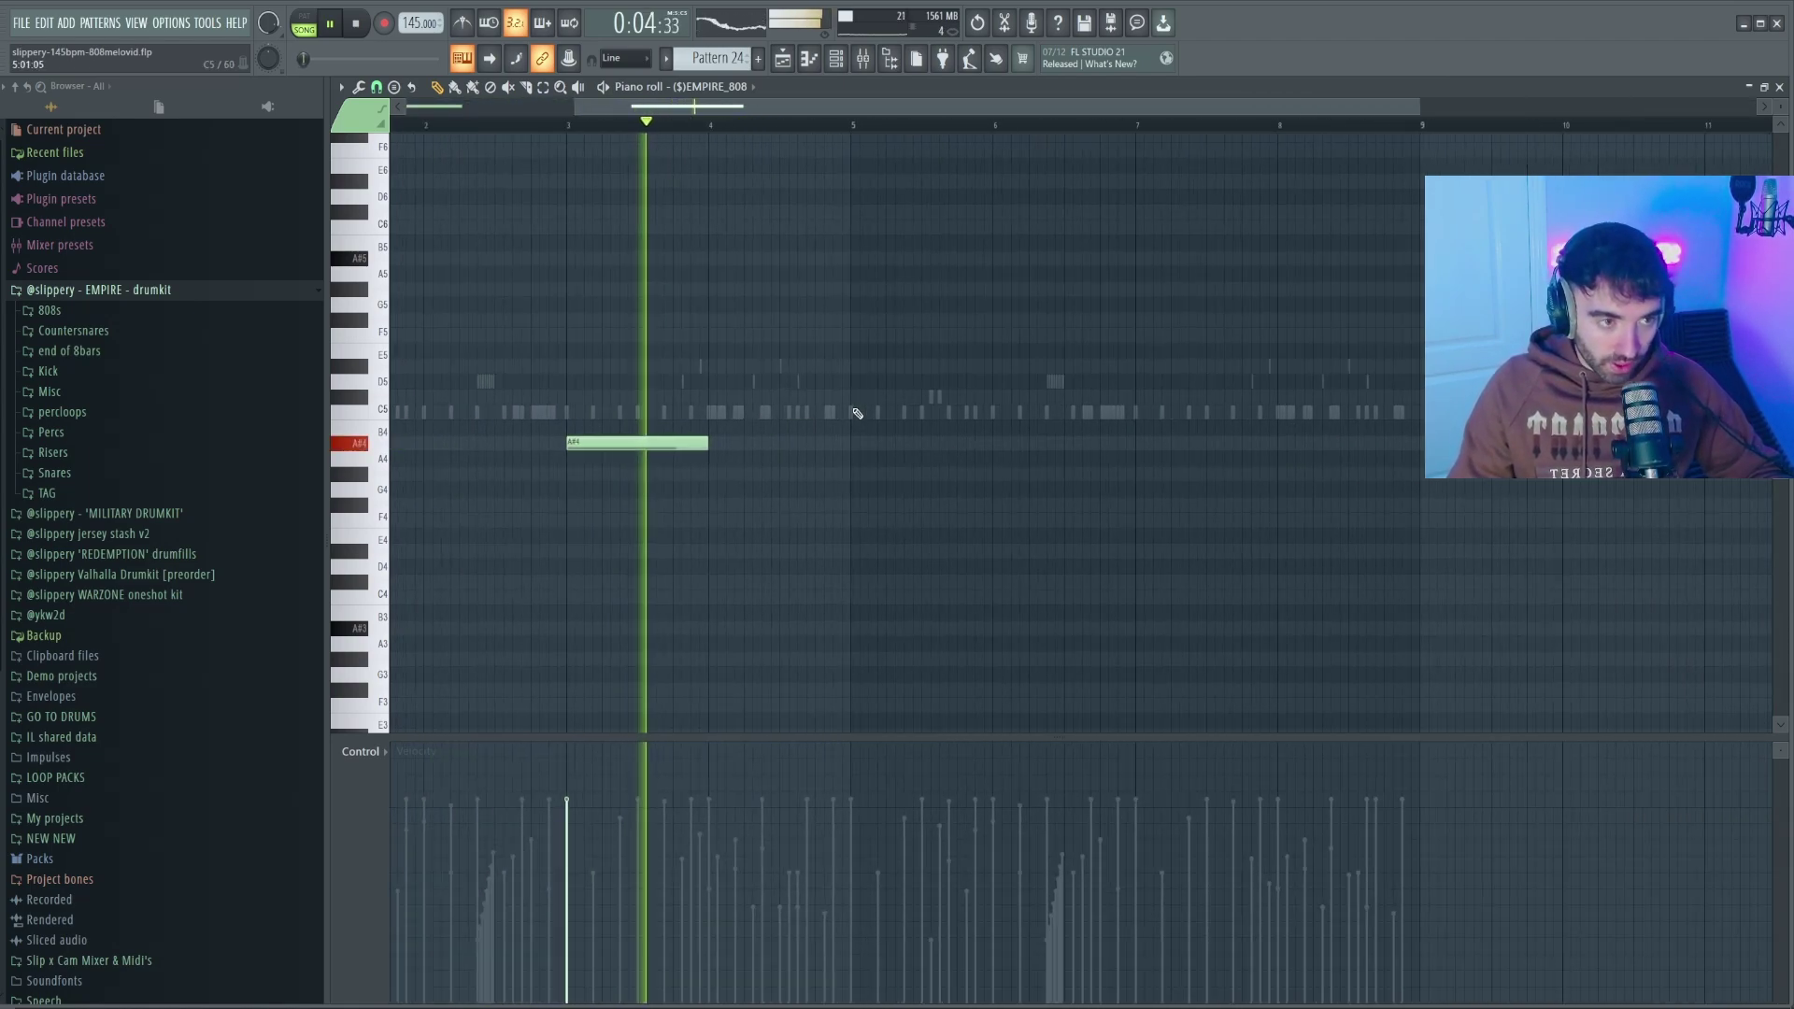
left_click(856, 367)
left_click(990, 366, "ctrl")
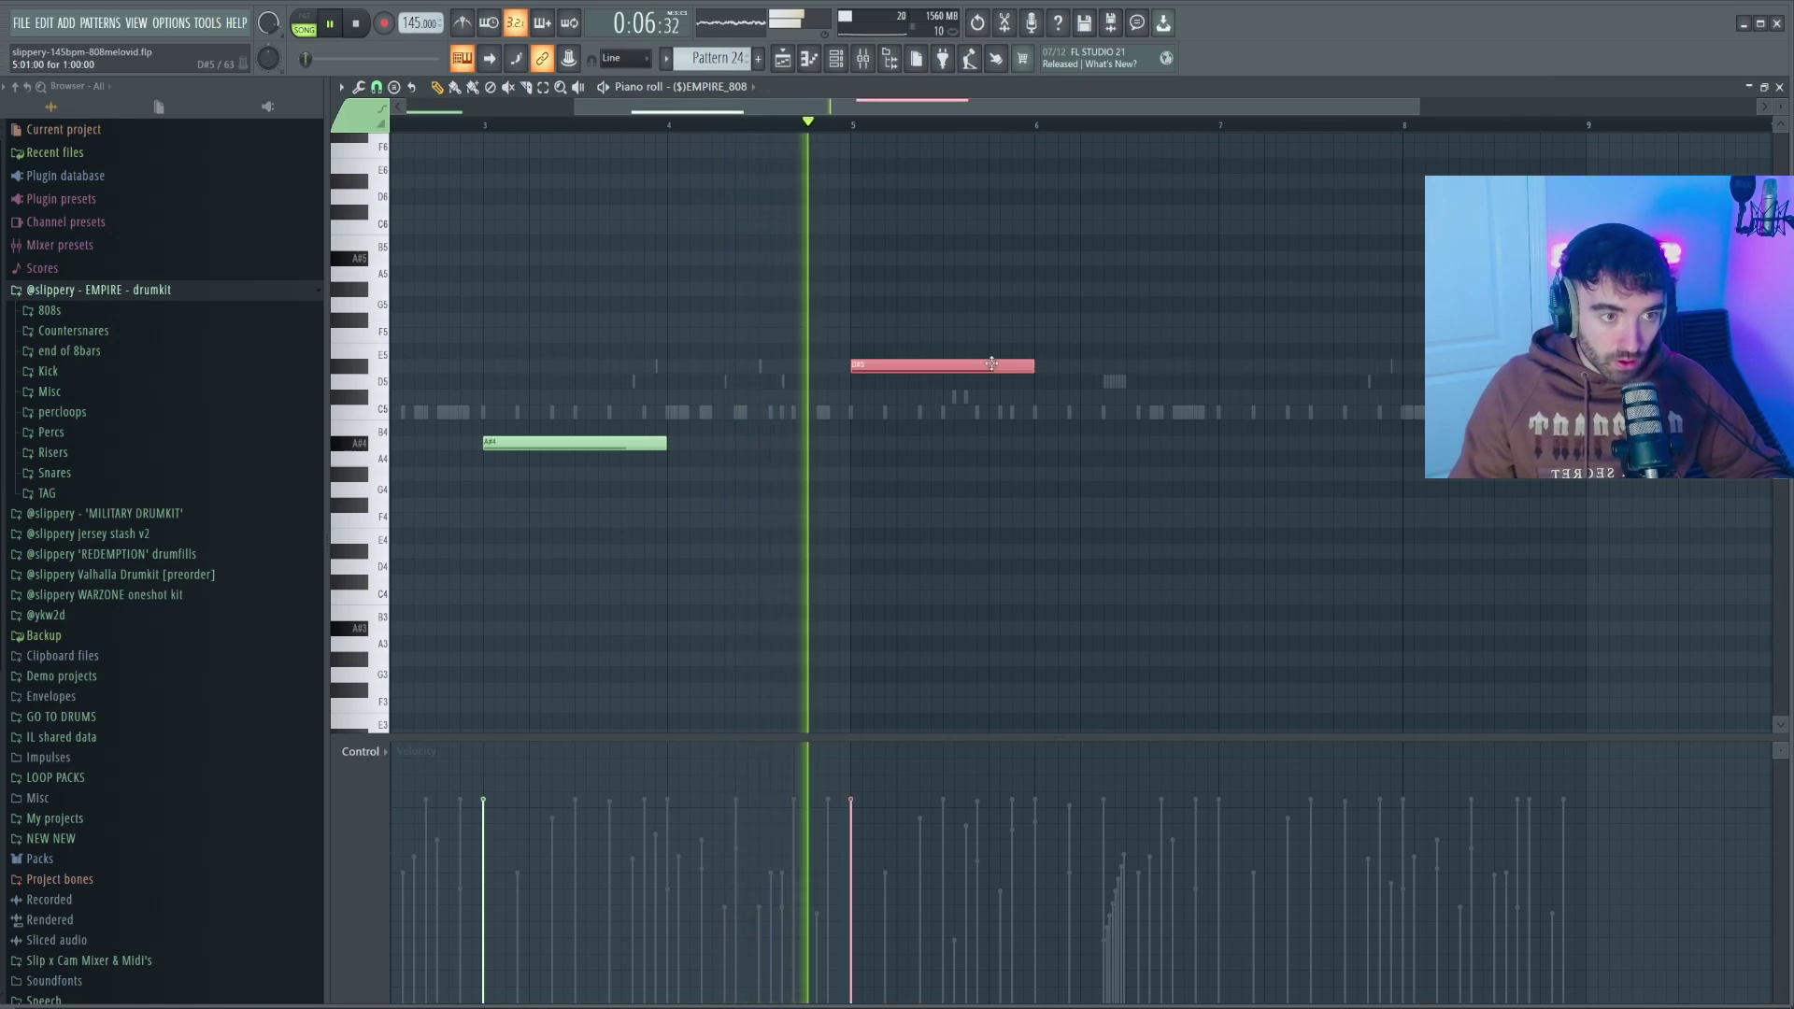
left_click_drag(1029, 367, 942, 367)
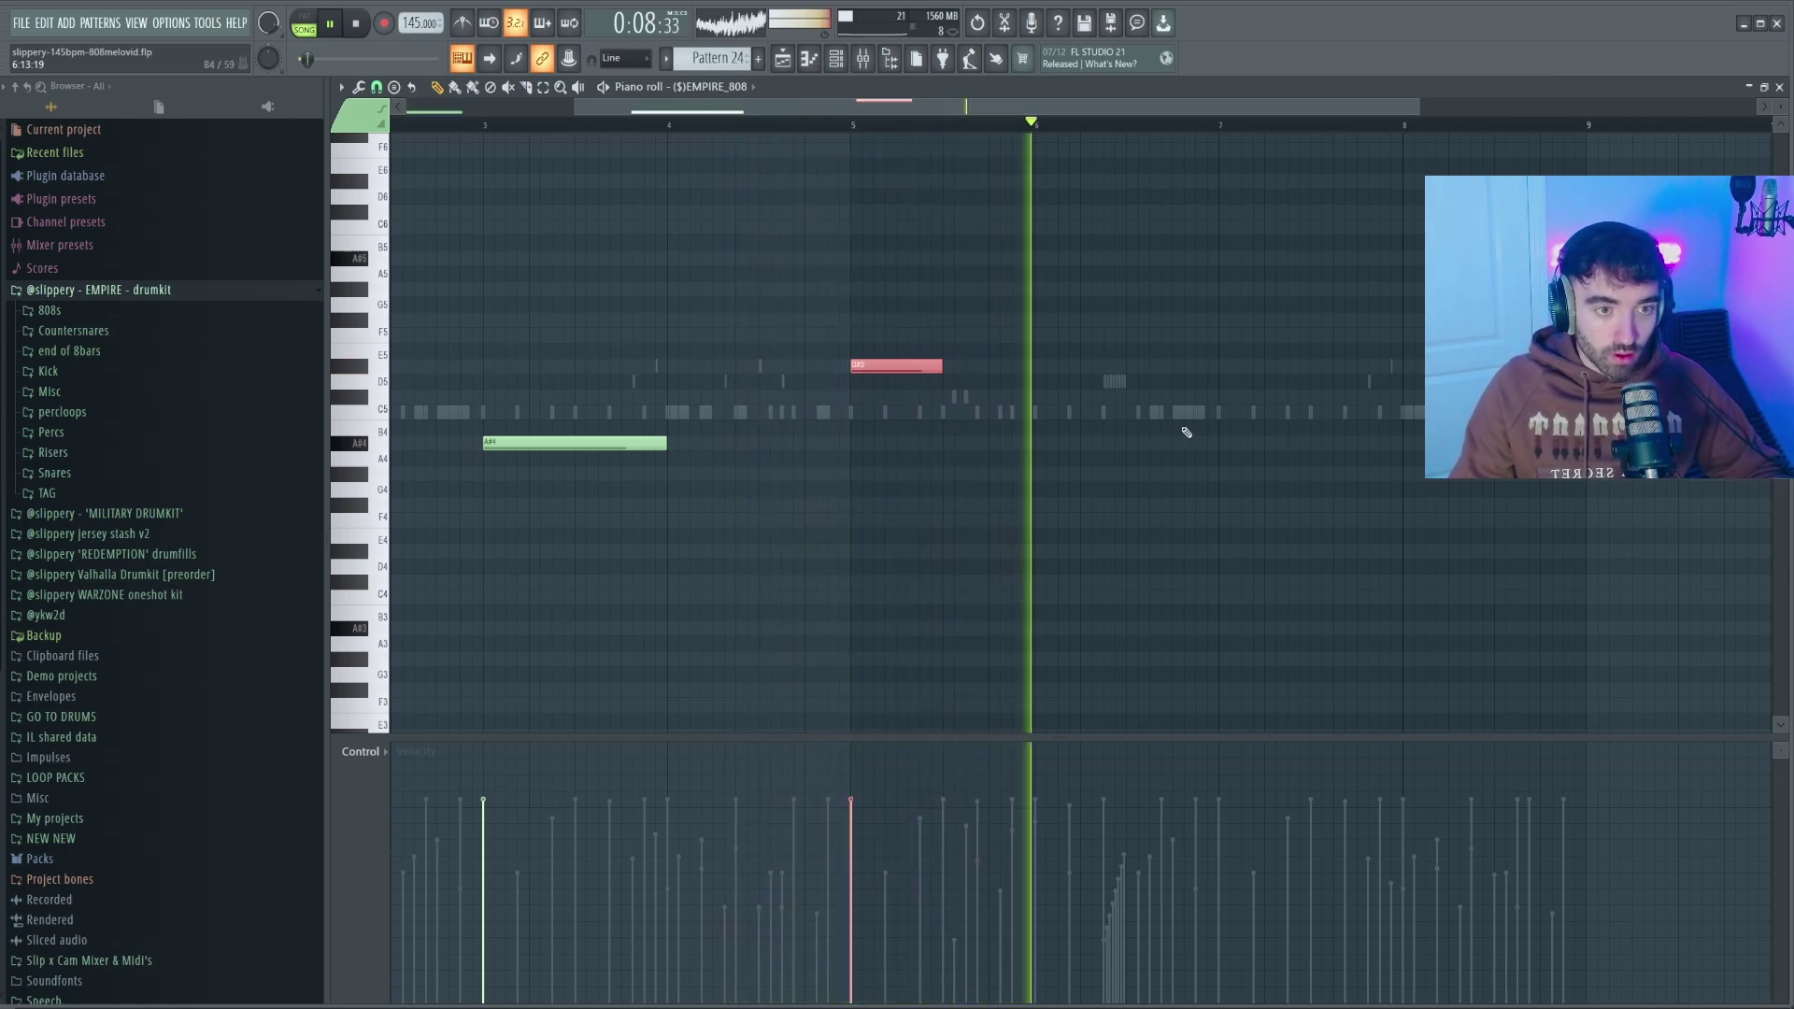
Step: Extend the 808 with A#4 notes in bars 6 and 7, two short A#5 notes ending bar 6, and short C#6 and C6 notes starting bar 8
left_click(1223, 440)
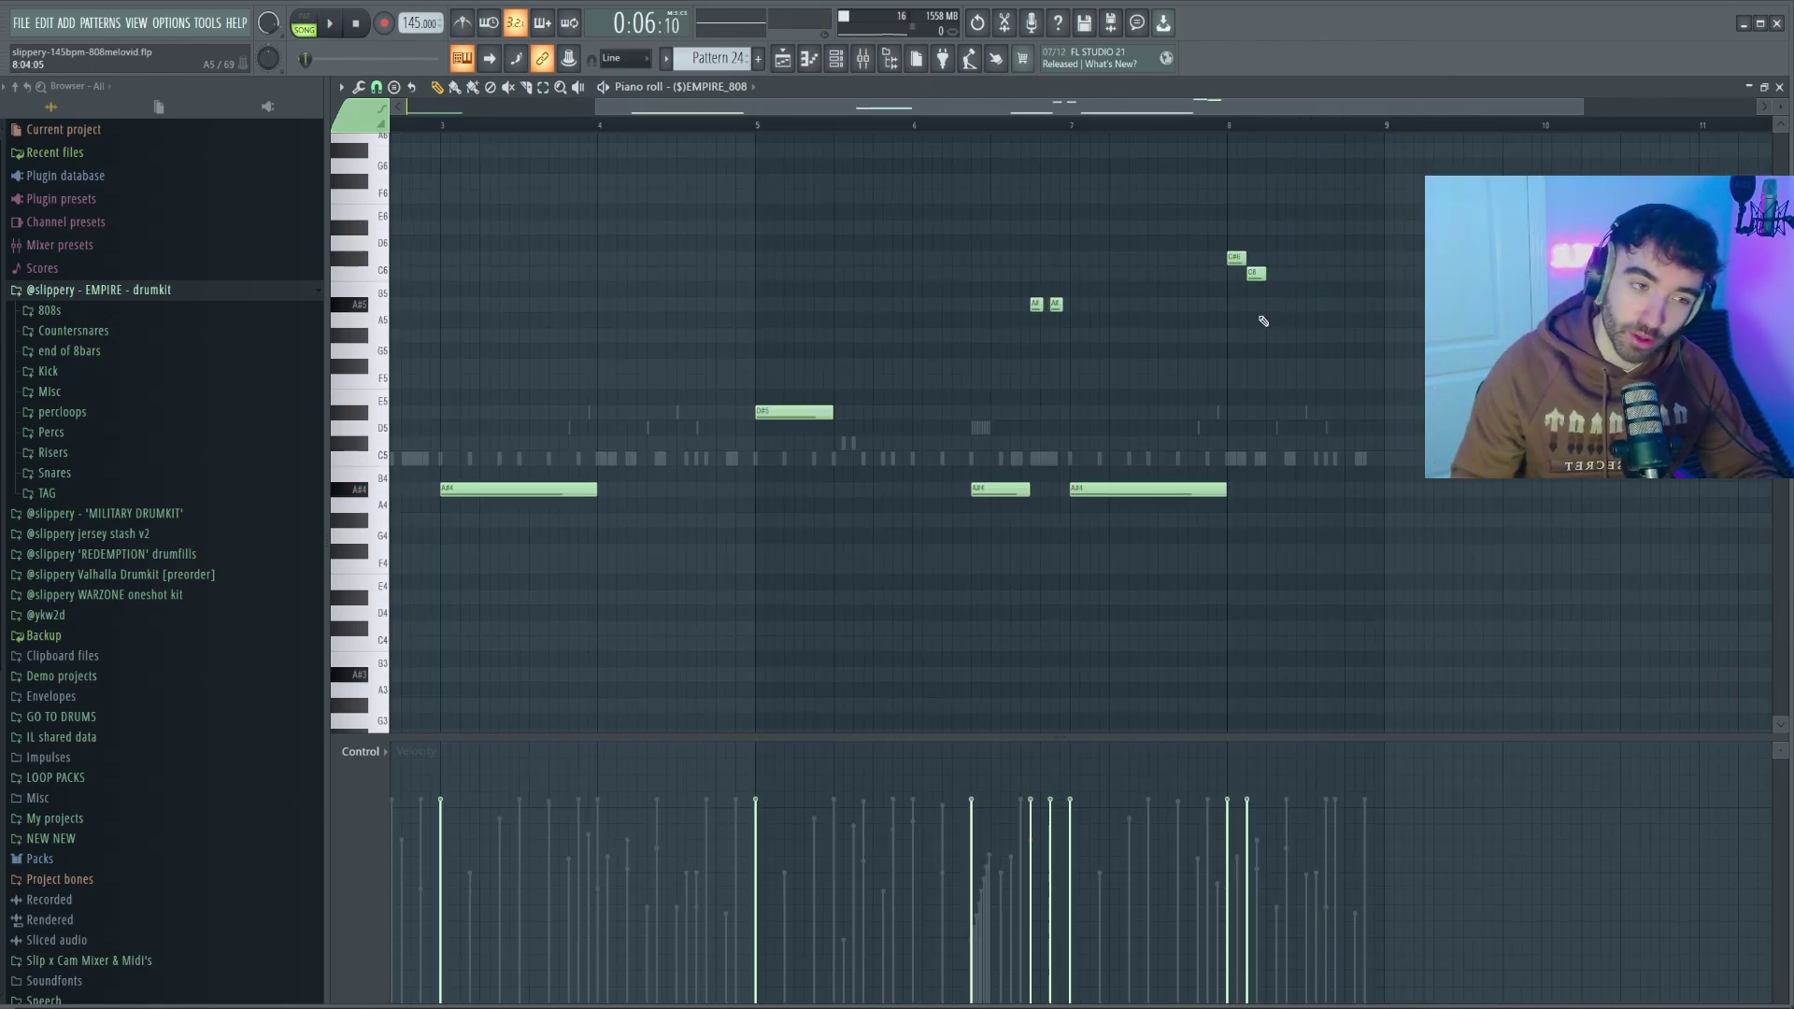
key("space")
scroll(1294, 417, "down", 3)
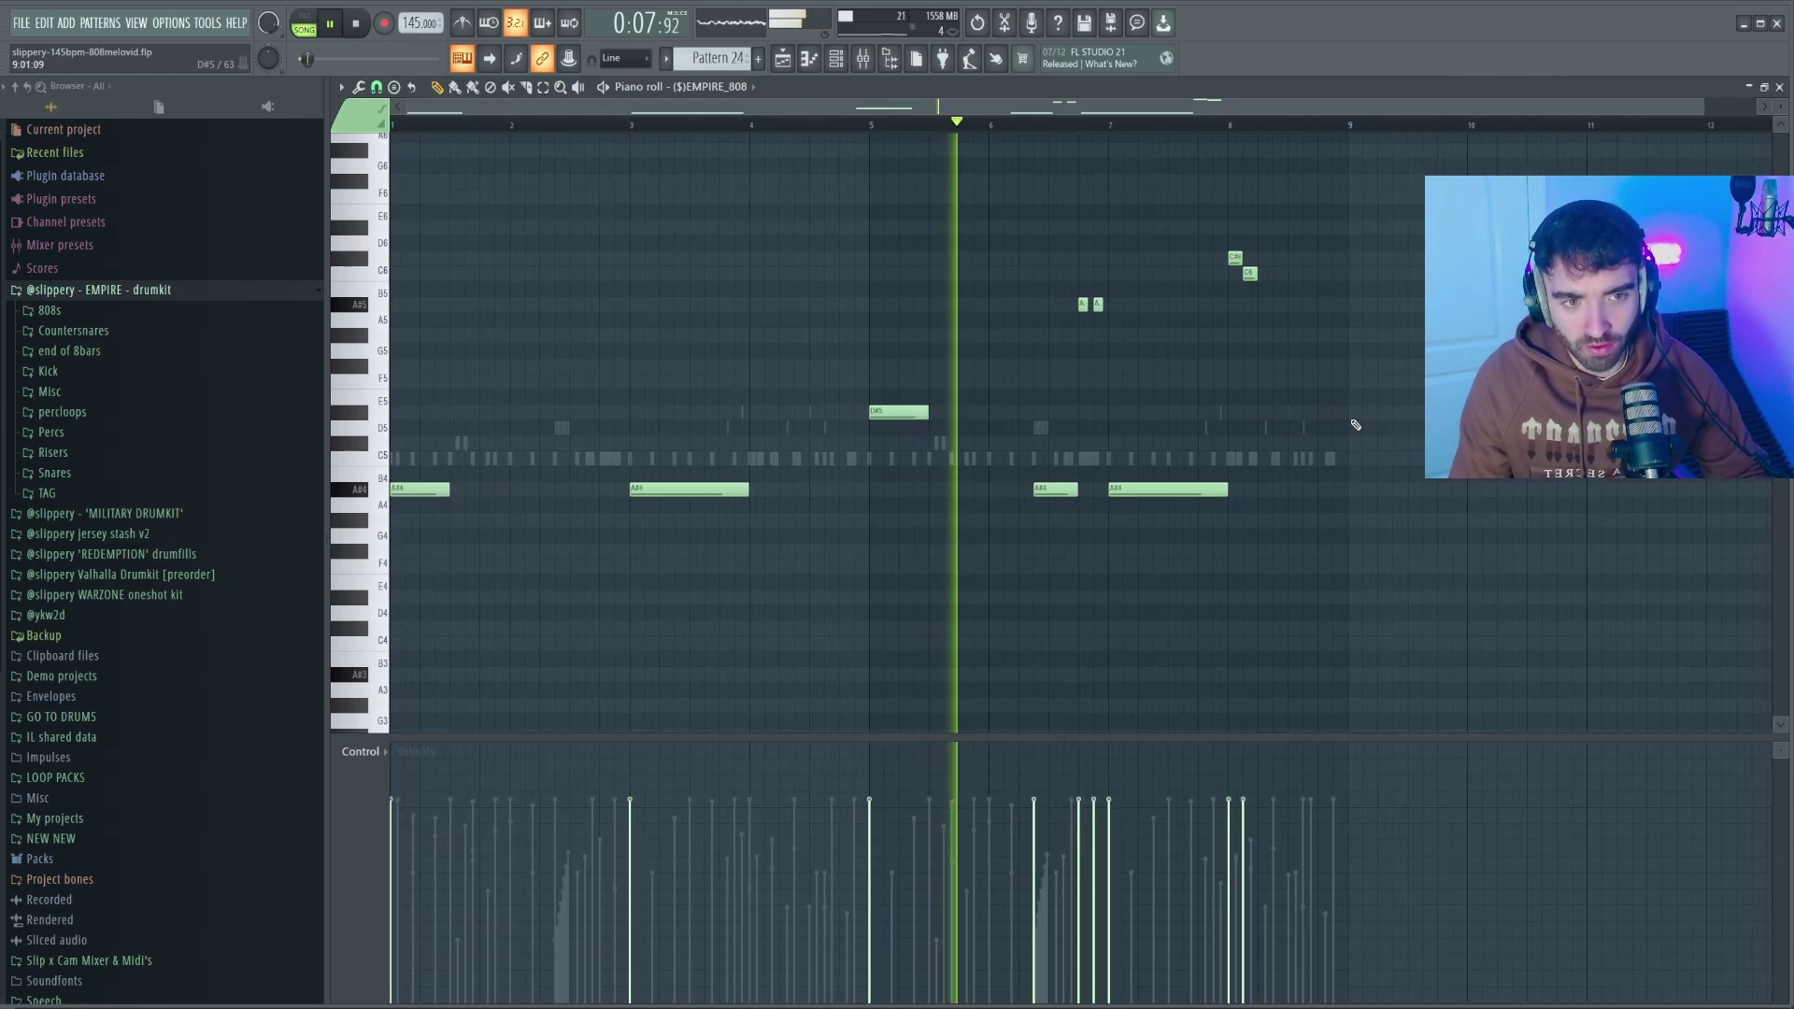
Step: Play back the EMPIRE 808 line and lower the last DUTTY 808 note in bar 4 to A#5
scroll(1356, 426, "up", 2)
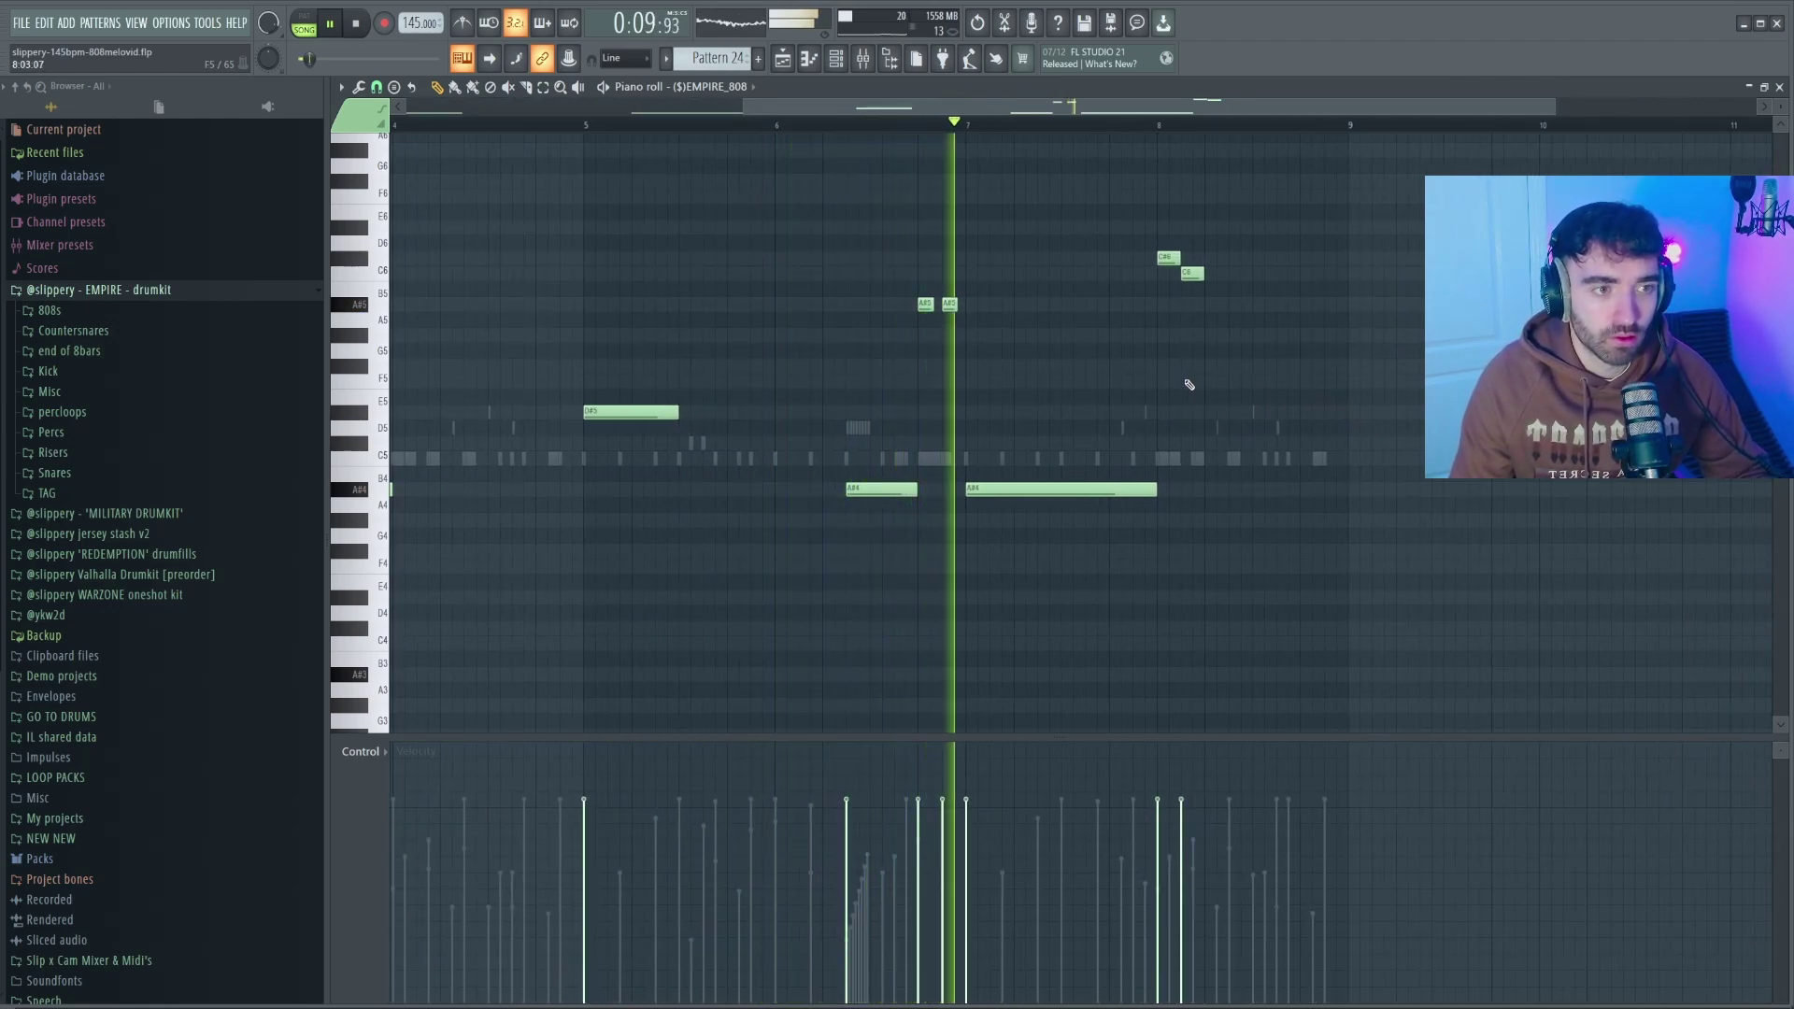
scroll(1313, 393, "down", 1)
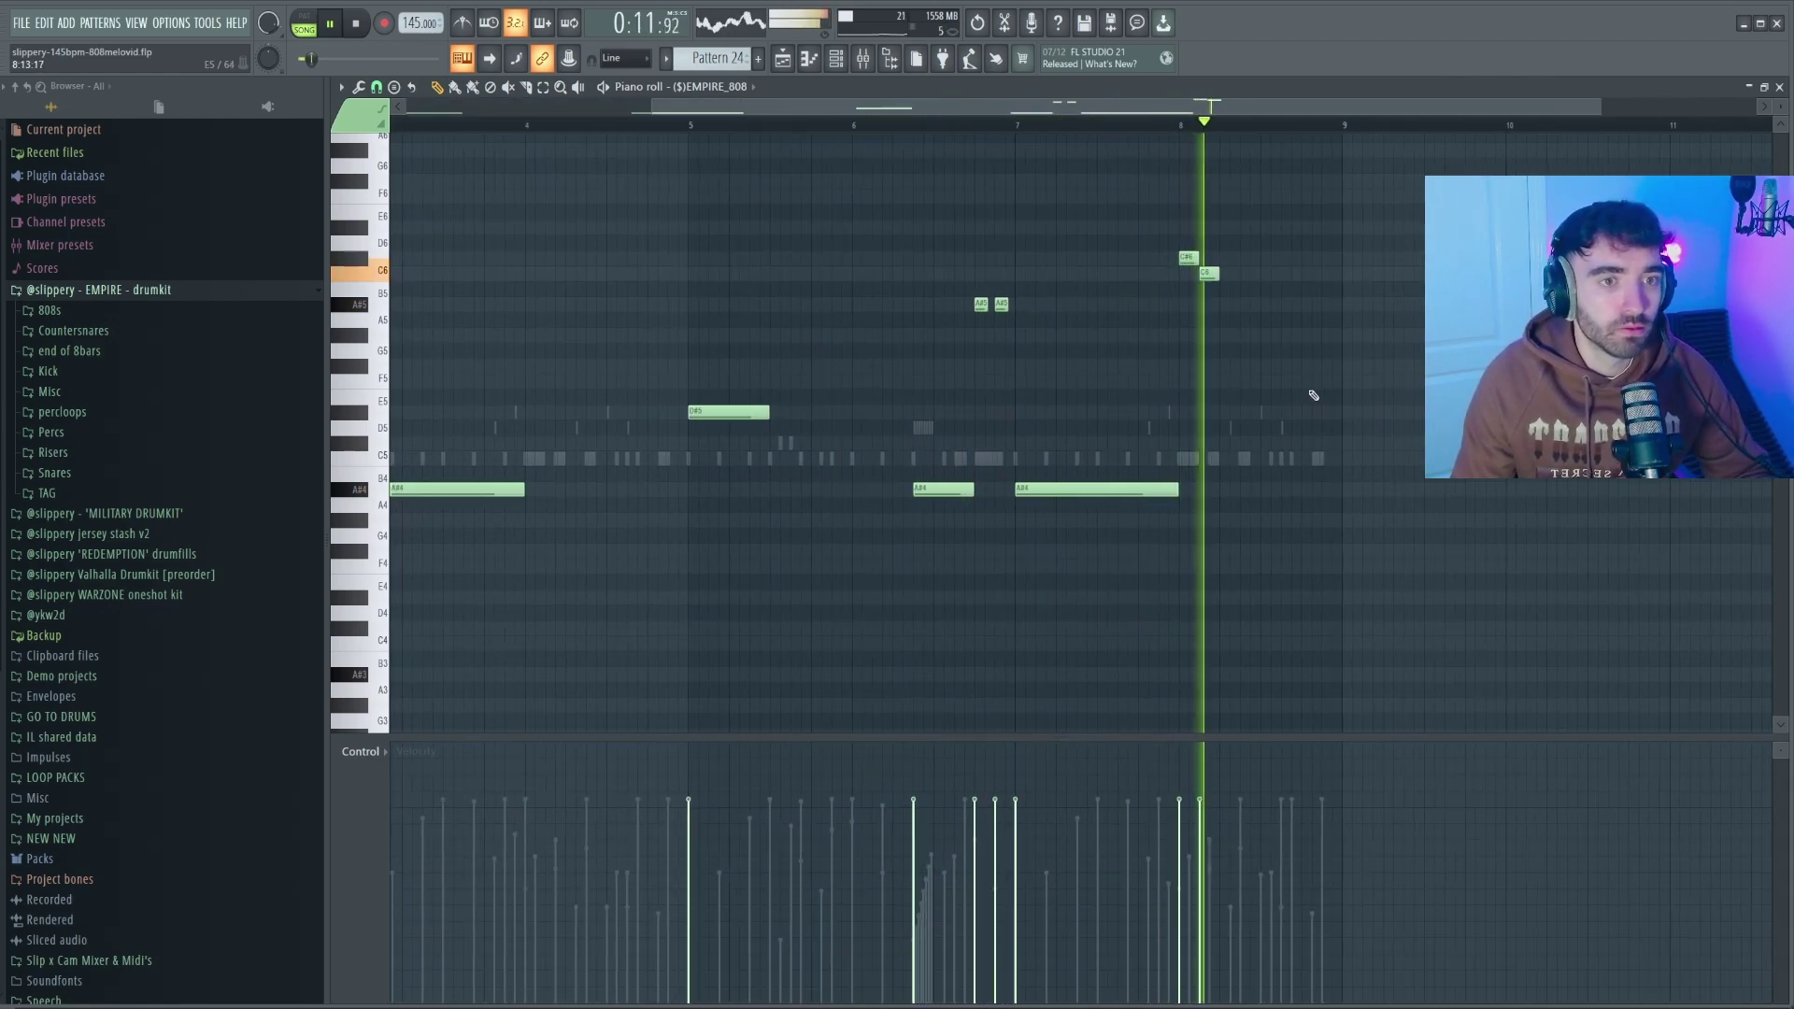
scroll(1301, 355, "up", 3)
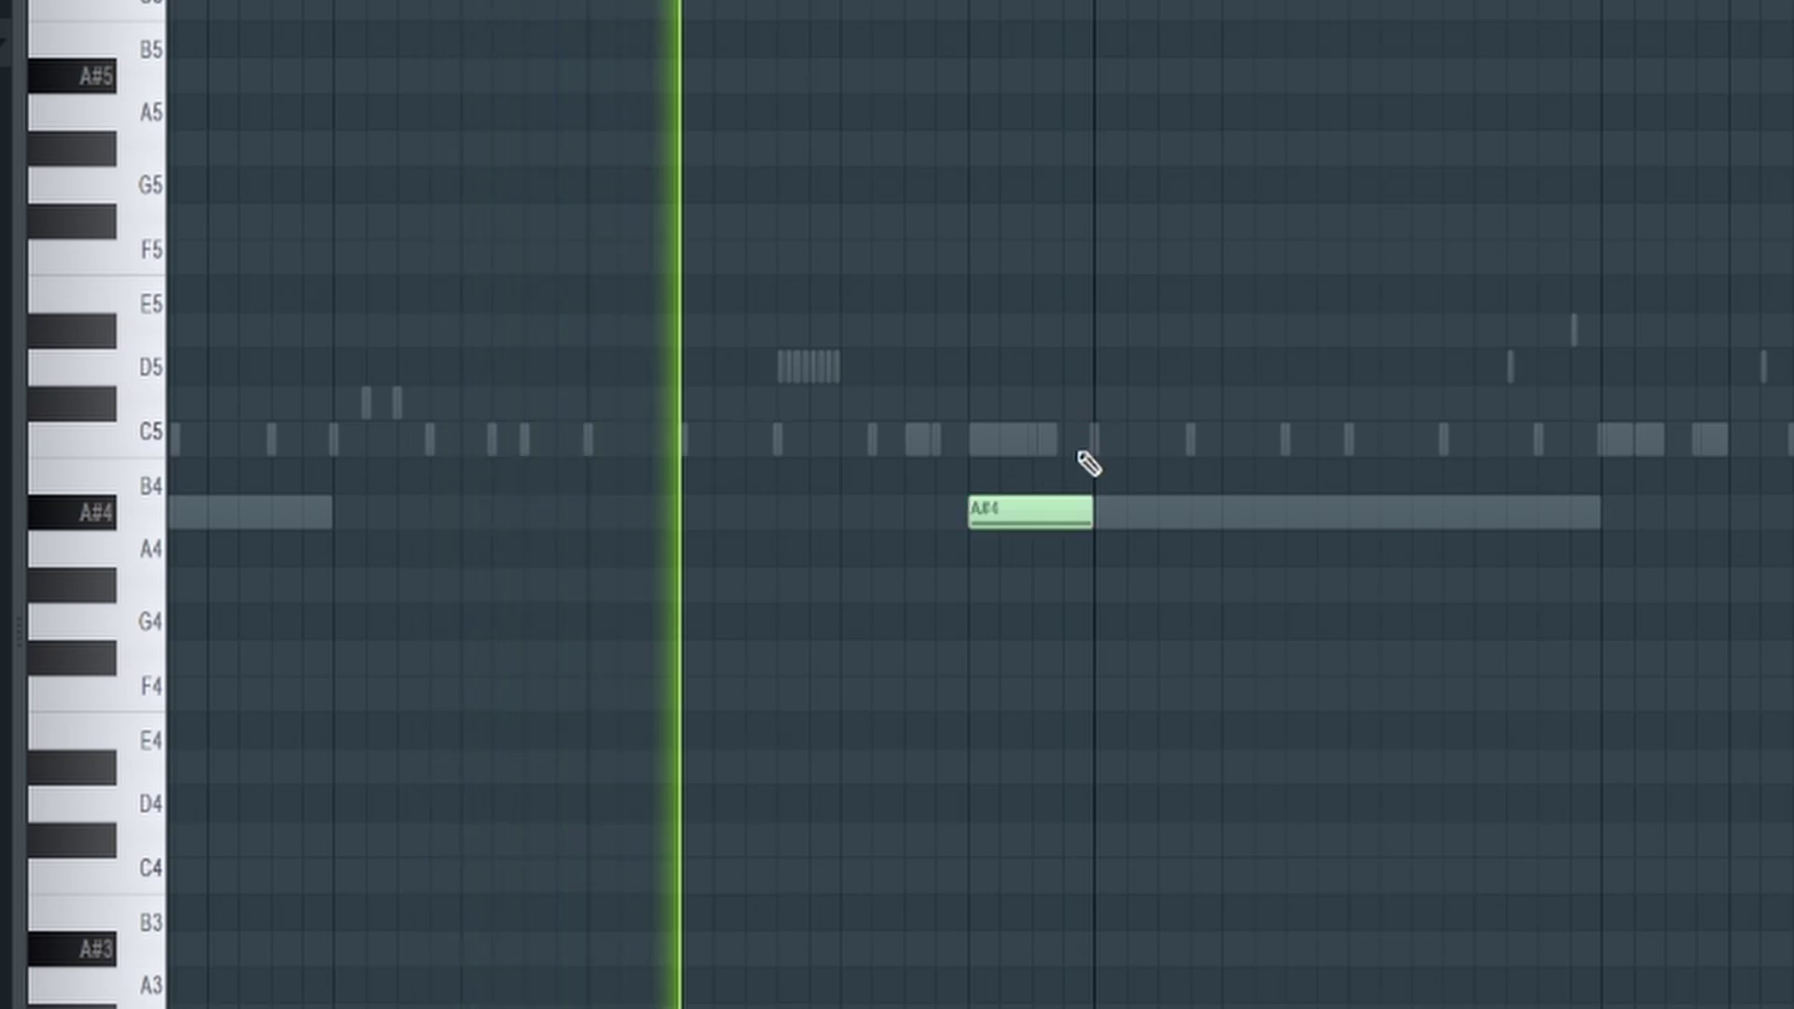
scroll(1183, 491, "down", 1)
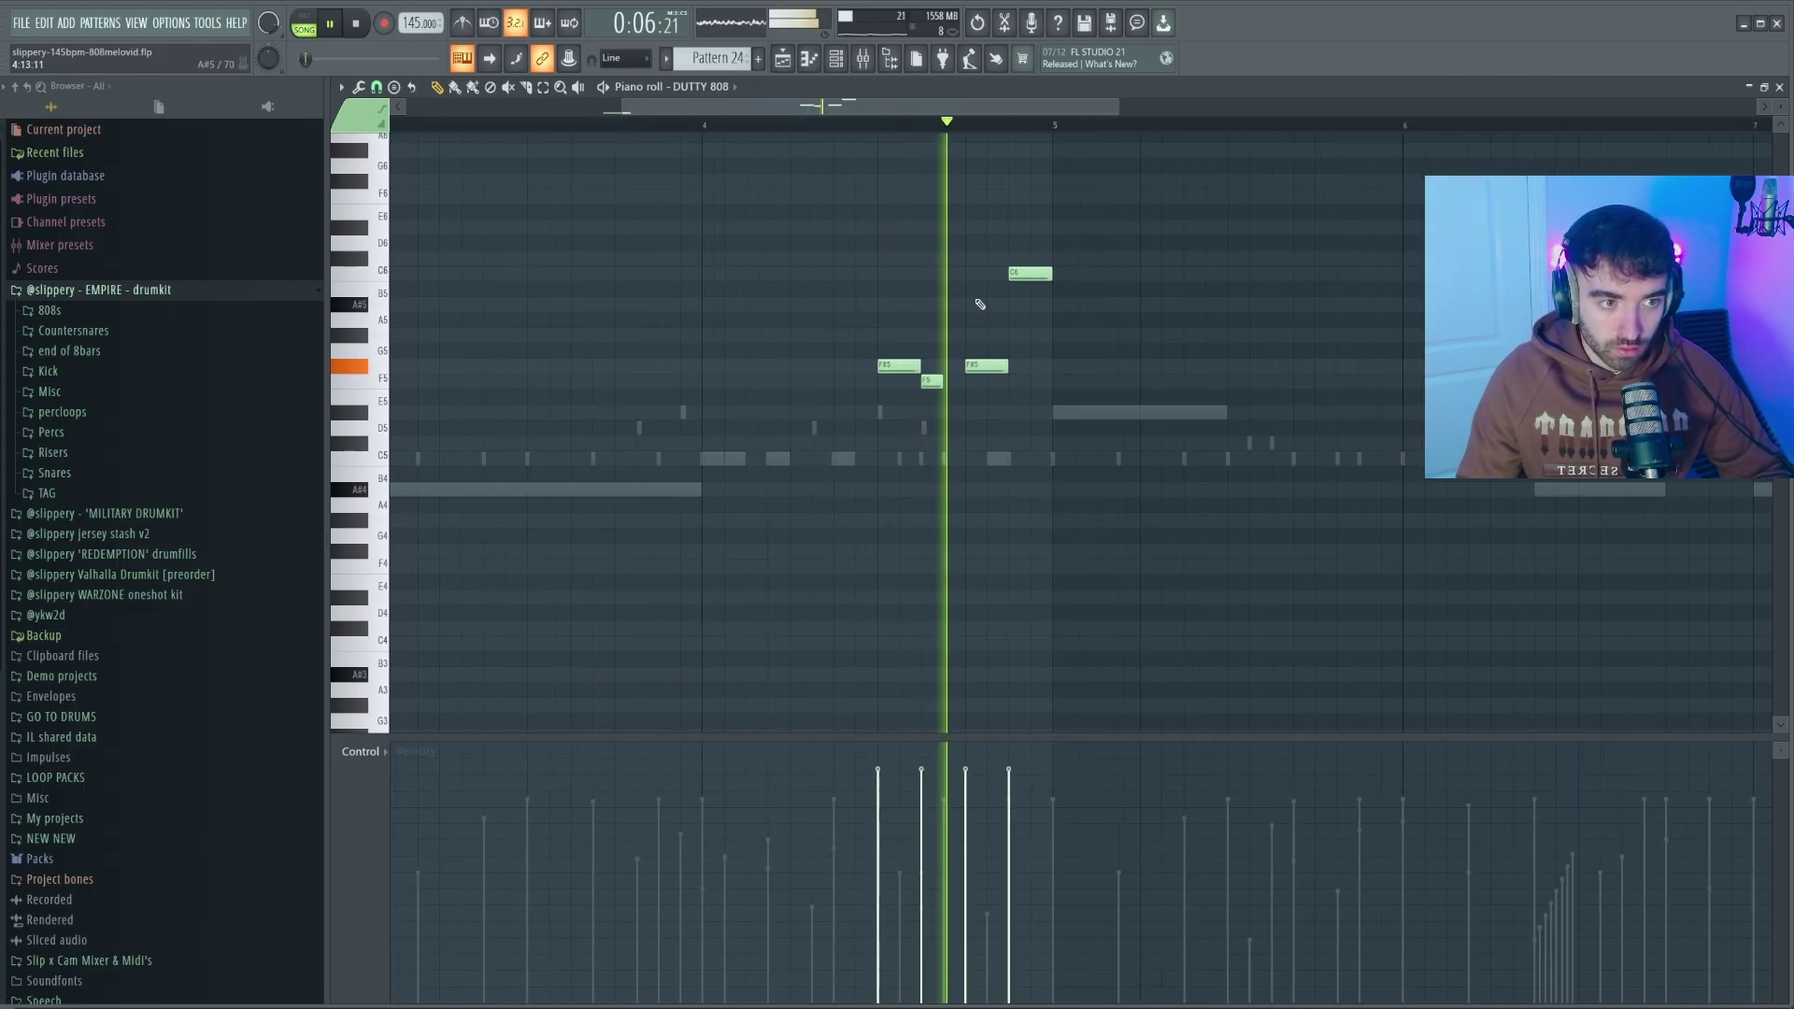
left_click_drag(1022, 273, 1023, 305)
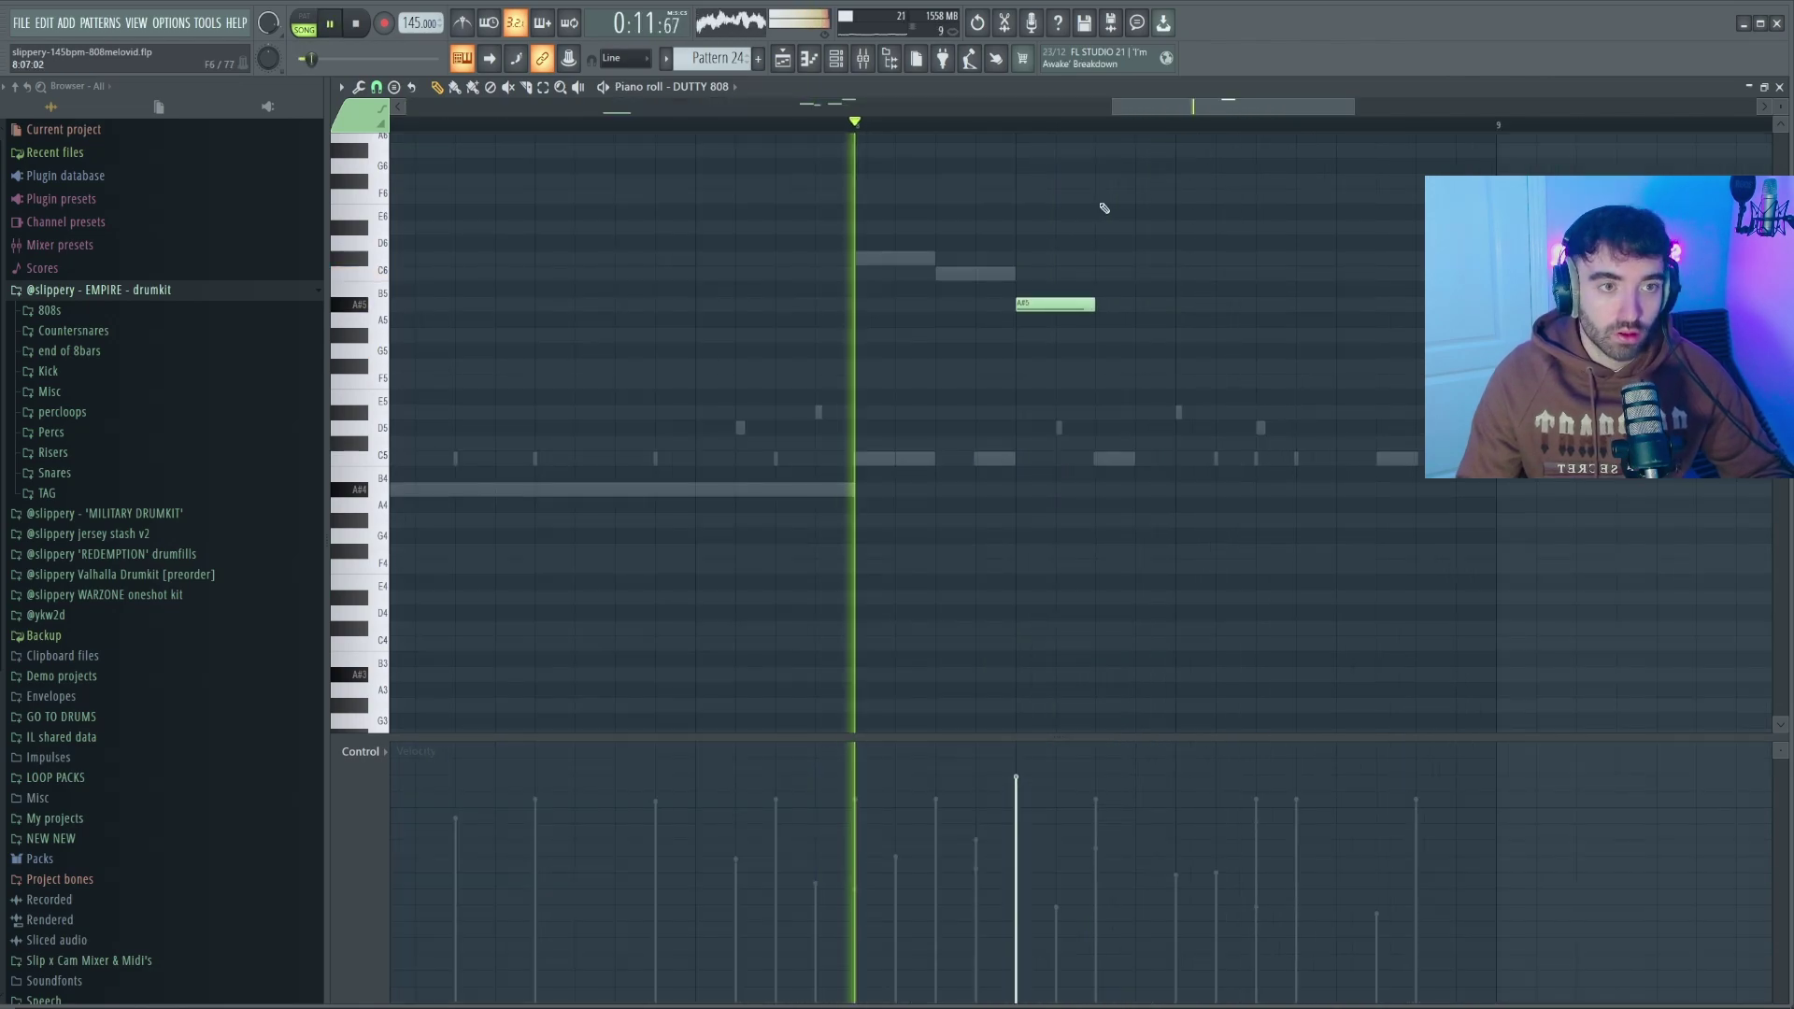
Step: Add four DUTTY 808 notes alternating between F6 and F#6 after the A#5 note in bar 8
left_click(1162, 197)
left_click(1183, 196)
key("space")
left_click(1297, 196)
left_click(1340, 181)
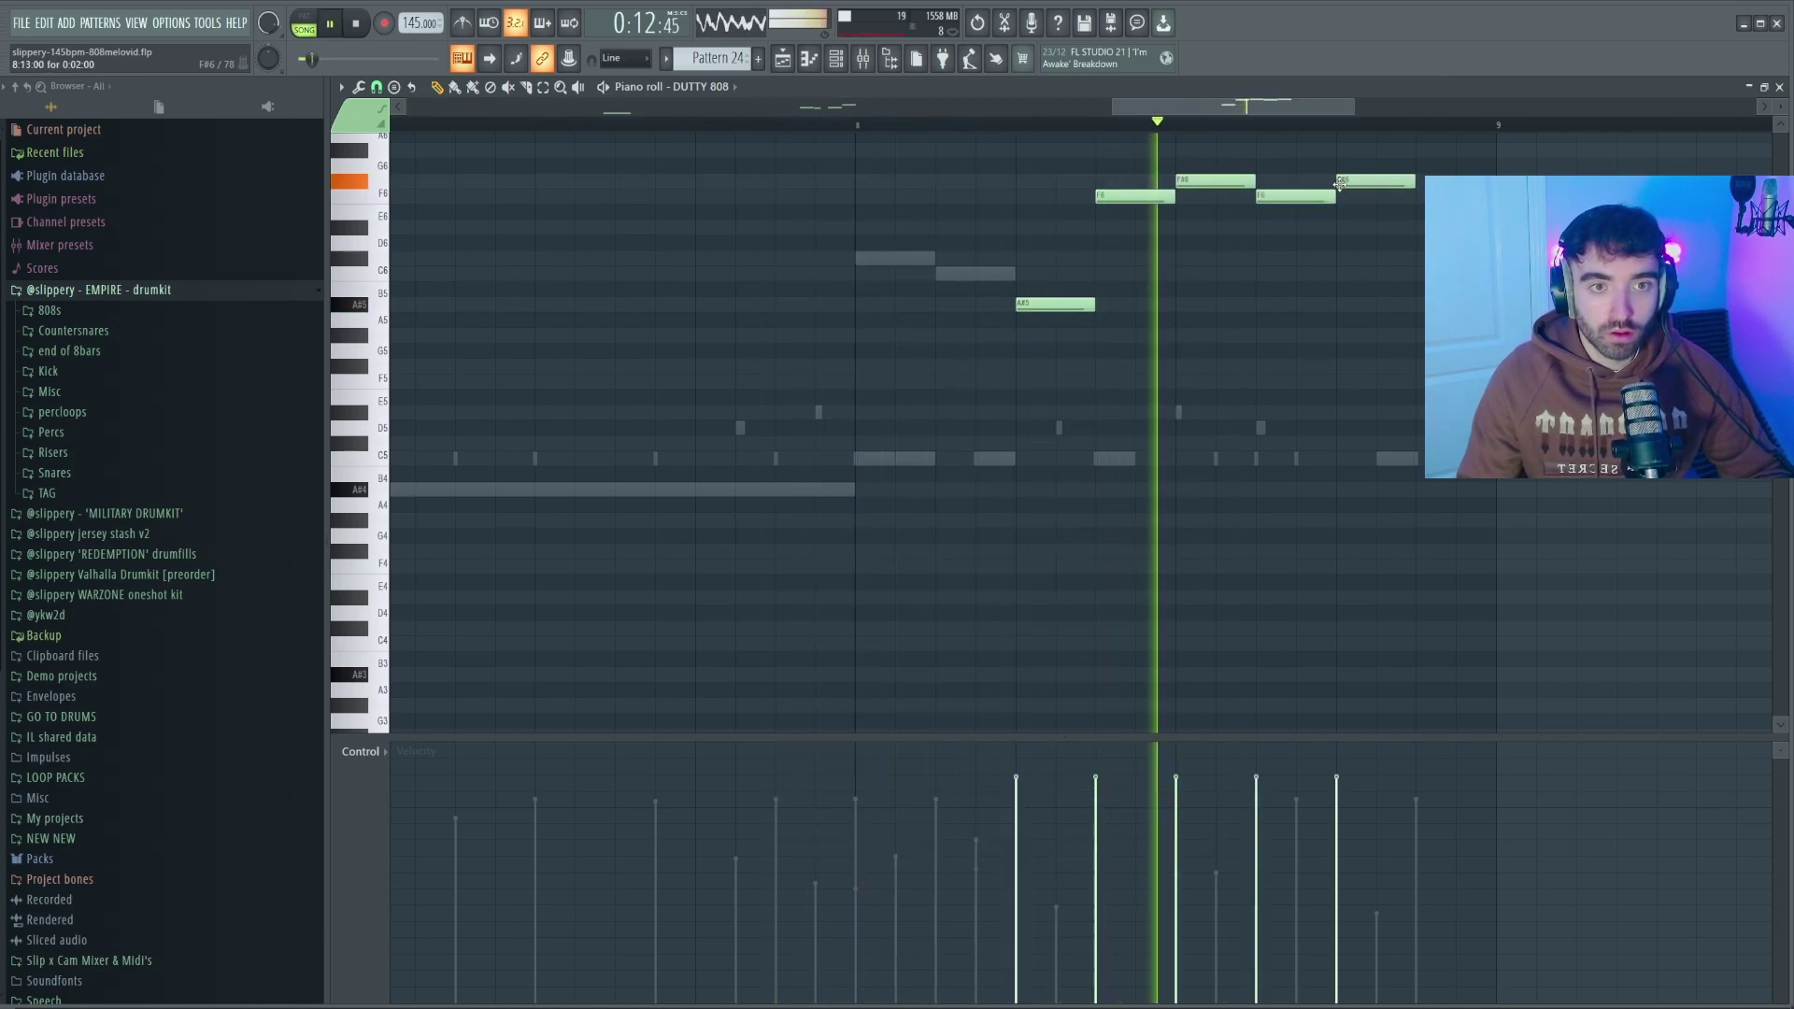
Step: Rework the bar 8 DUTTY 808 ending into F#6, F6, F#6, F#6 and a closing F5 note, and play it back
left_click_drag(1129, 196, 1127, 176)
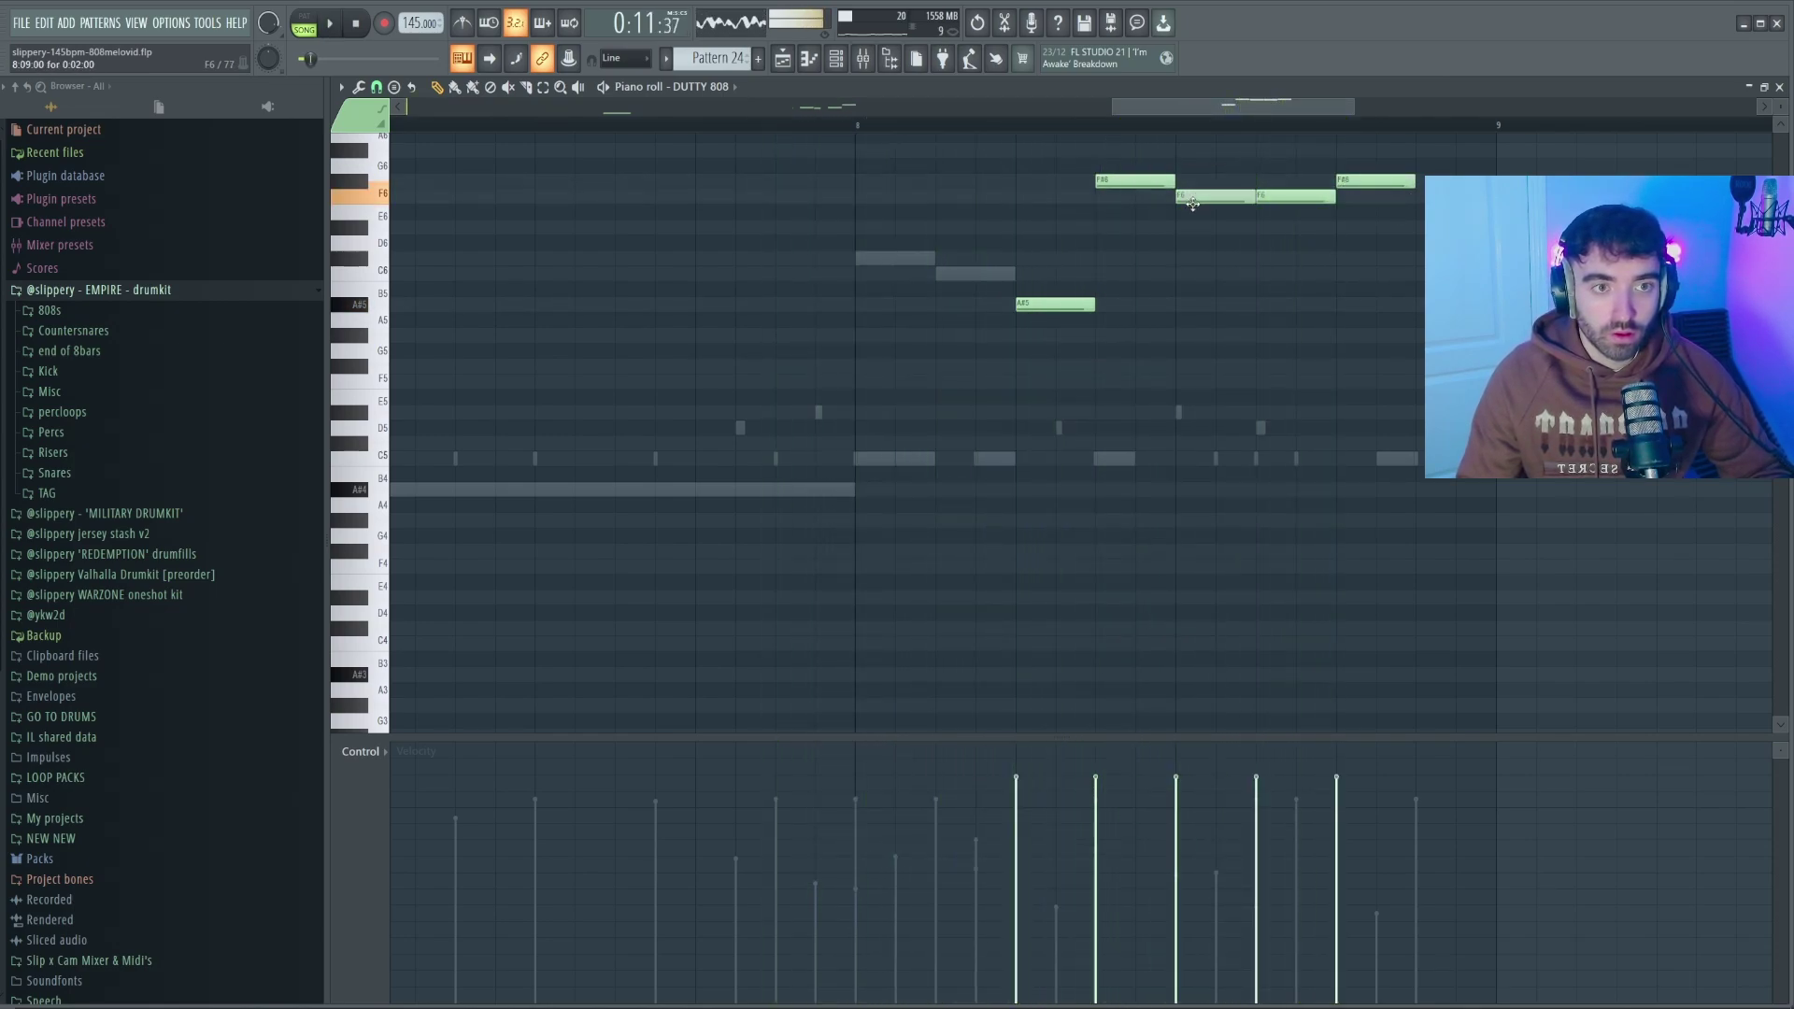
key("space")
scroll(1392, 364, "up", 2)
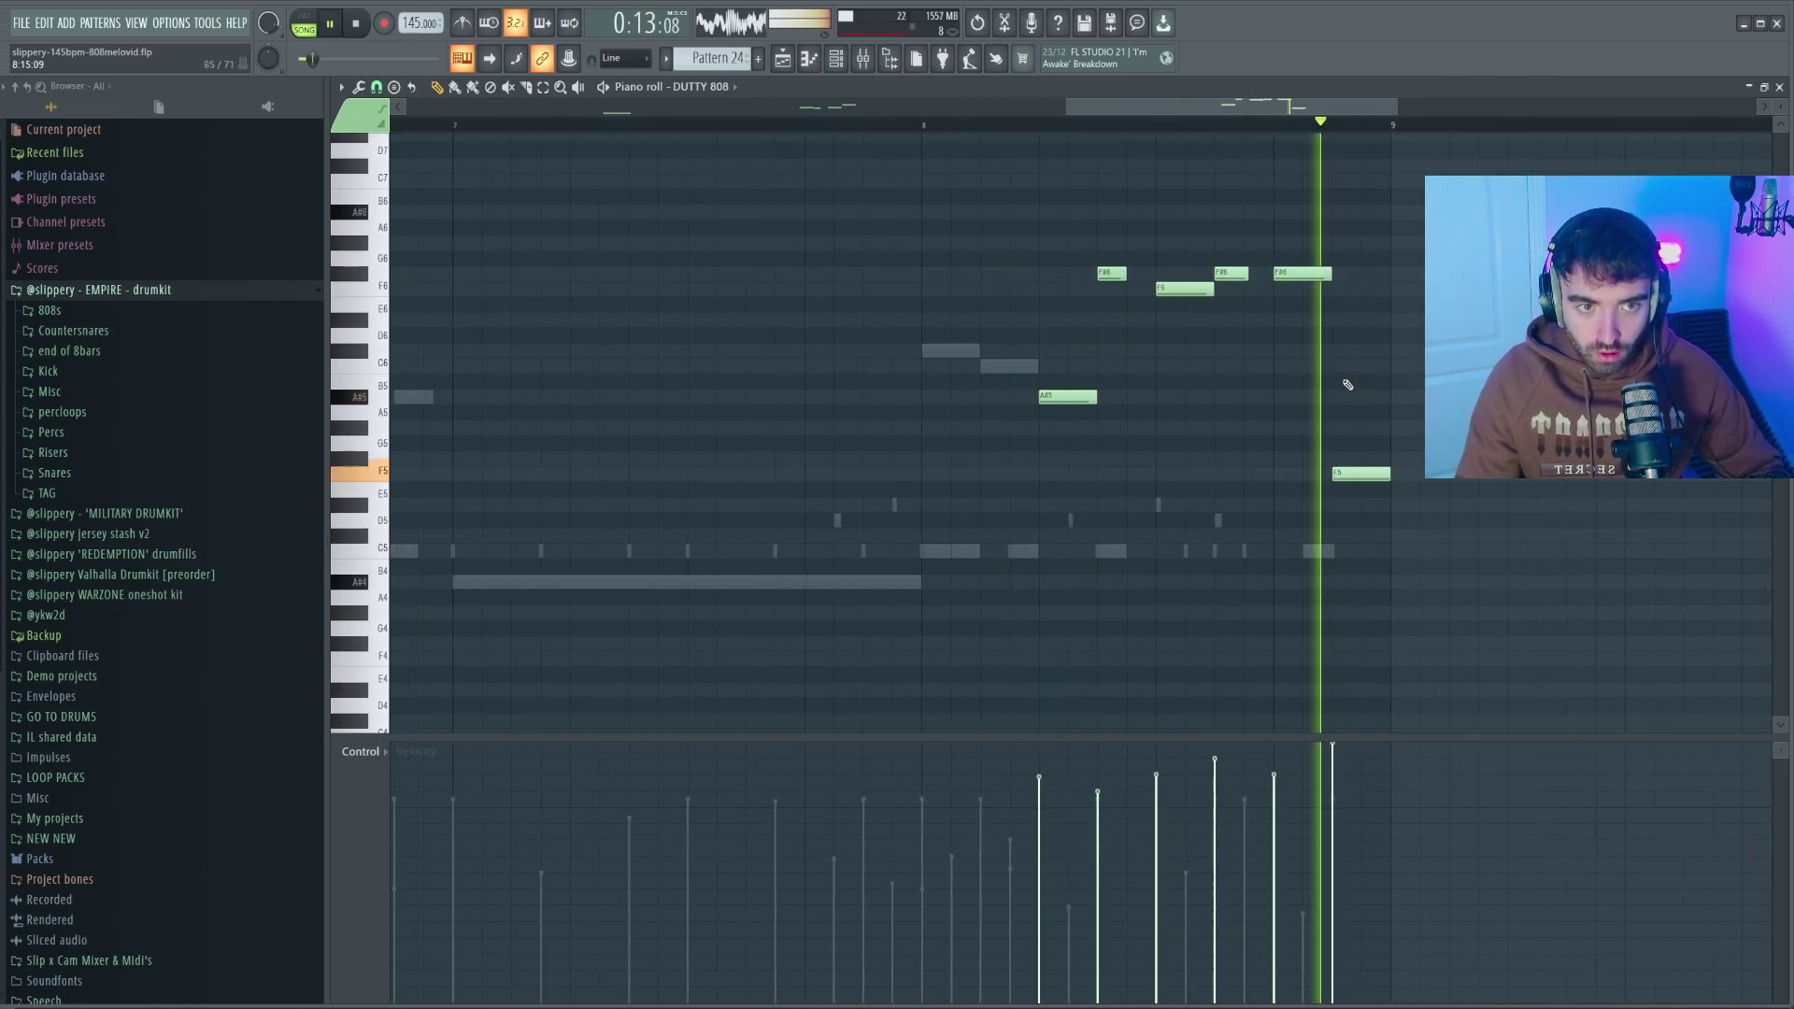
scroll(1351, 392, "down", 3)
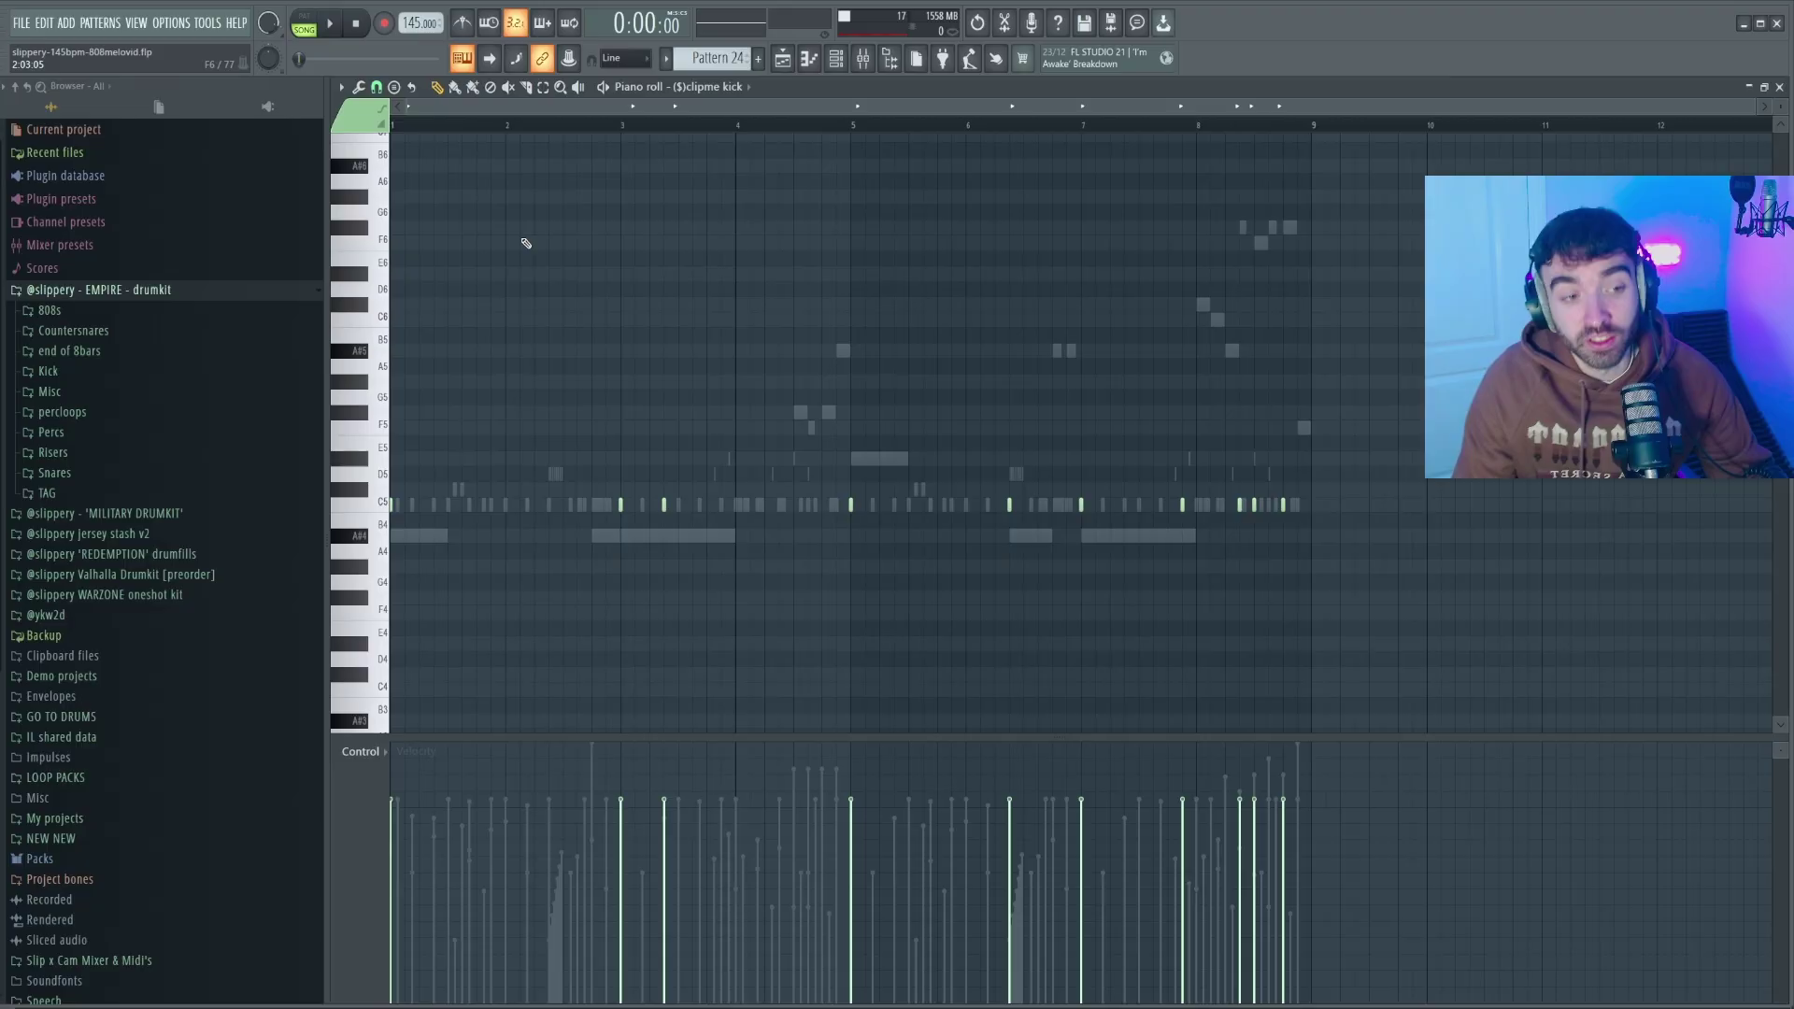
Step: Delete the third A#3 note in the bar 2 run, where it overlaps the long A#4 note, and listen to the result
key("space")
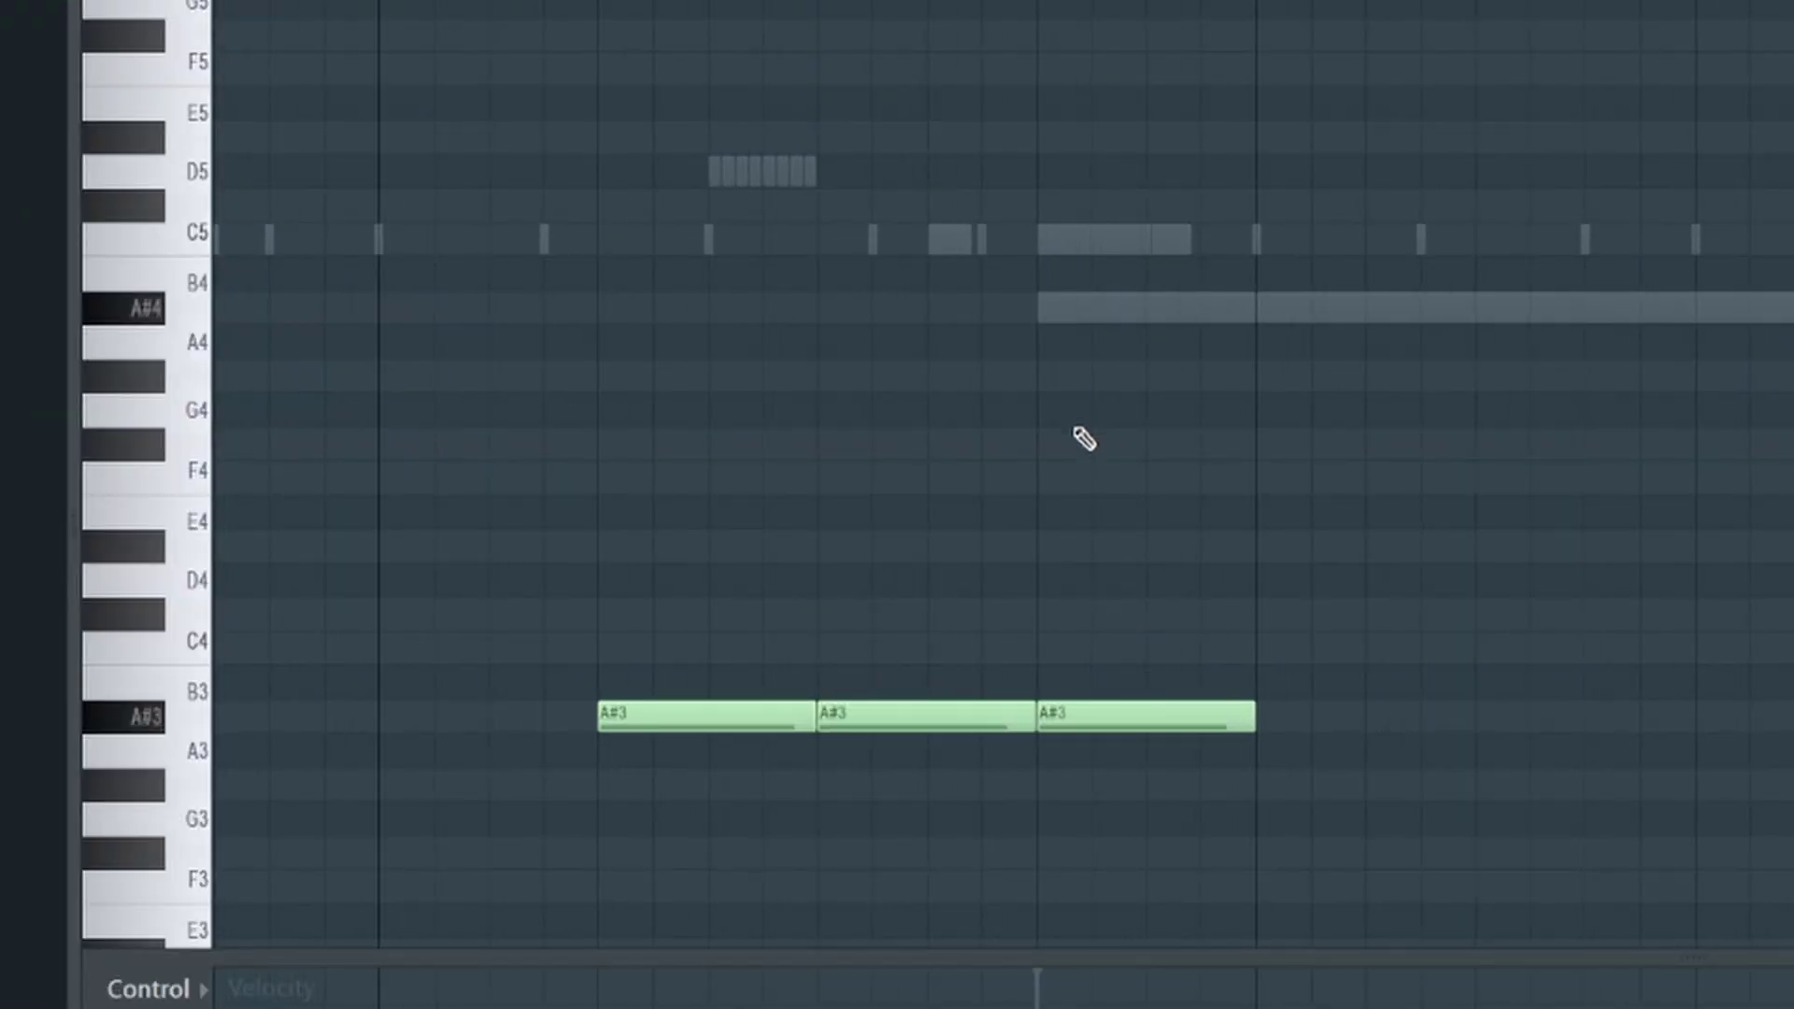
key("space")
right_click(1122, 715)
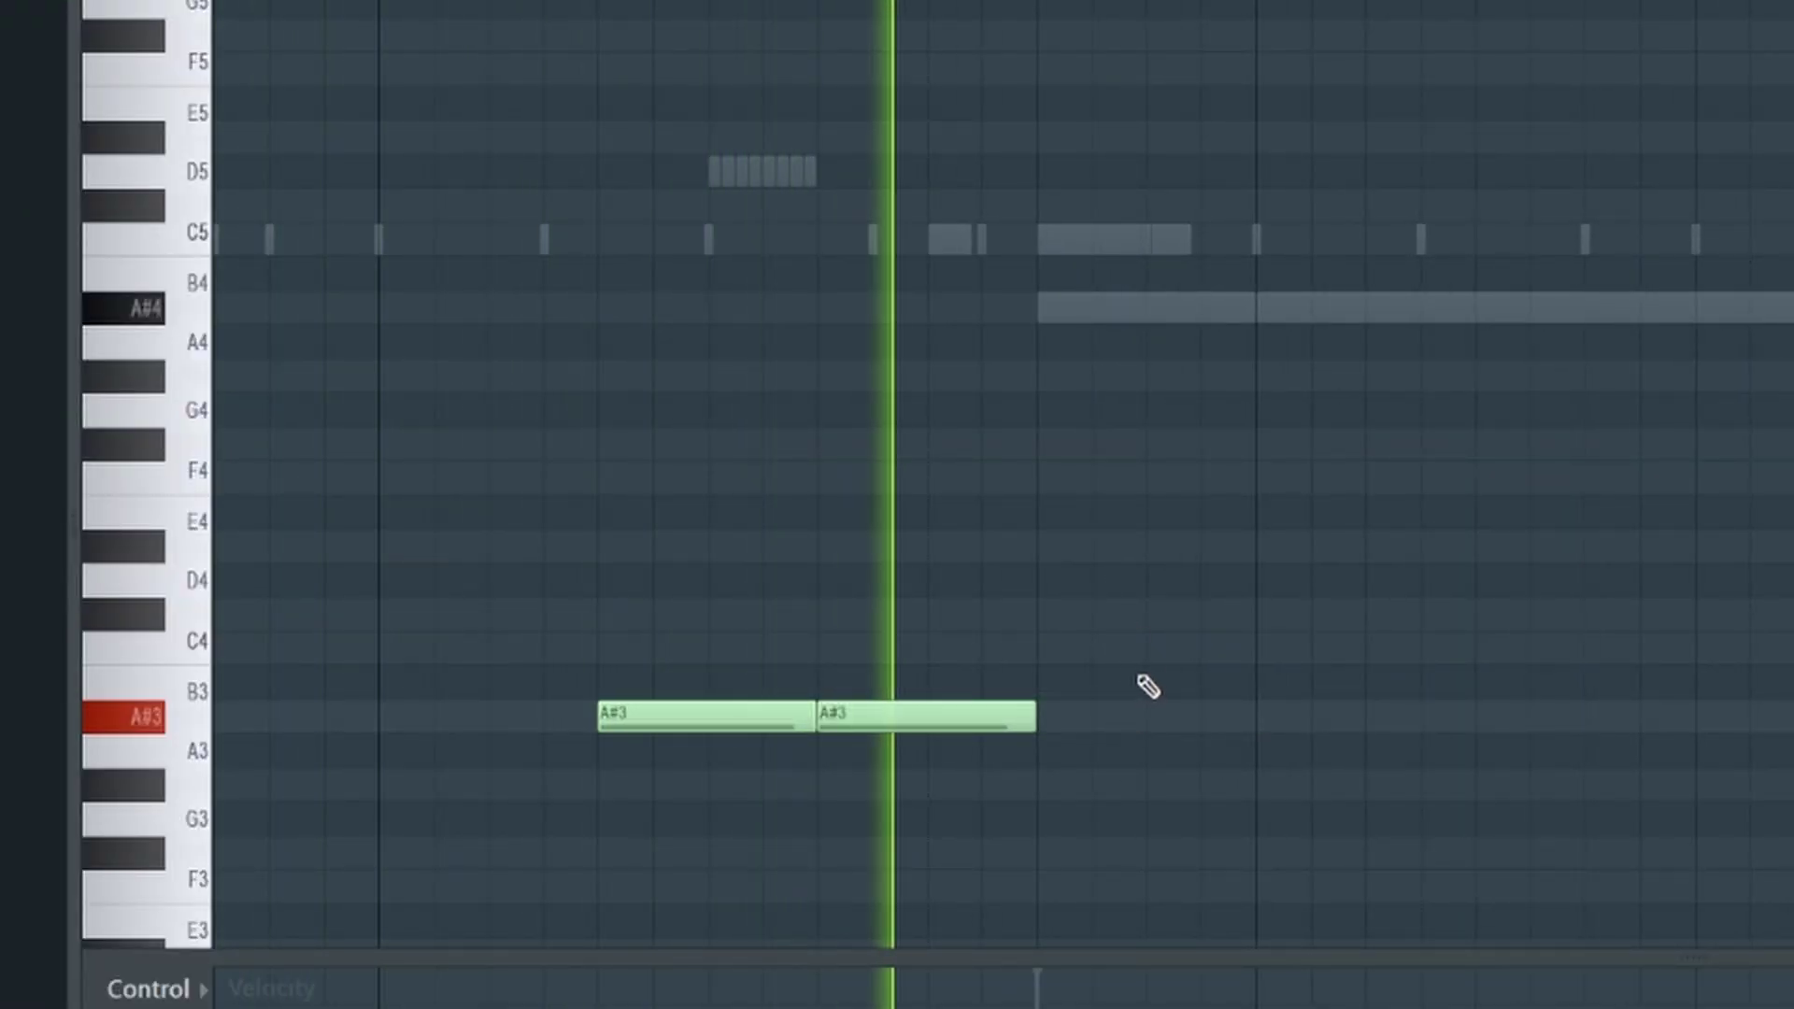
scroll(1031, 630, "down", 2)
key("ctrl+z")
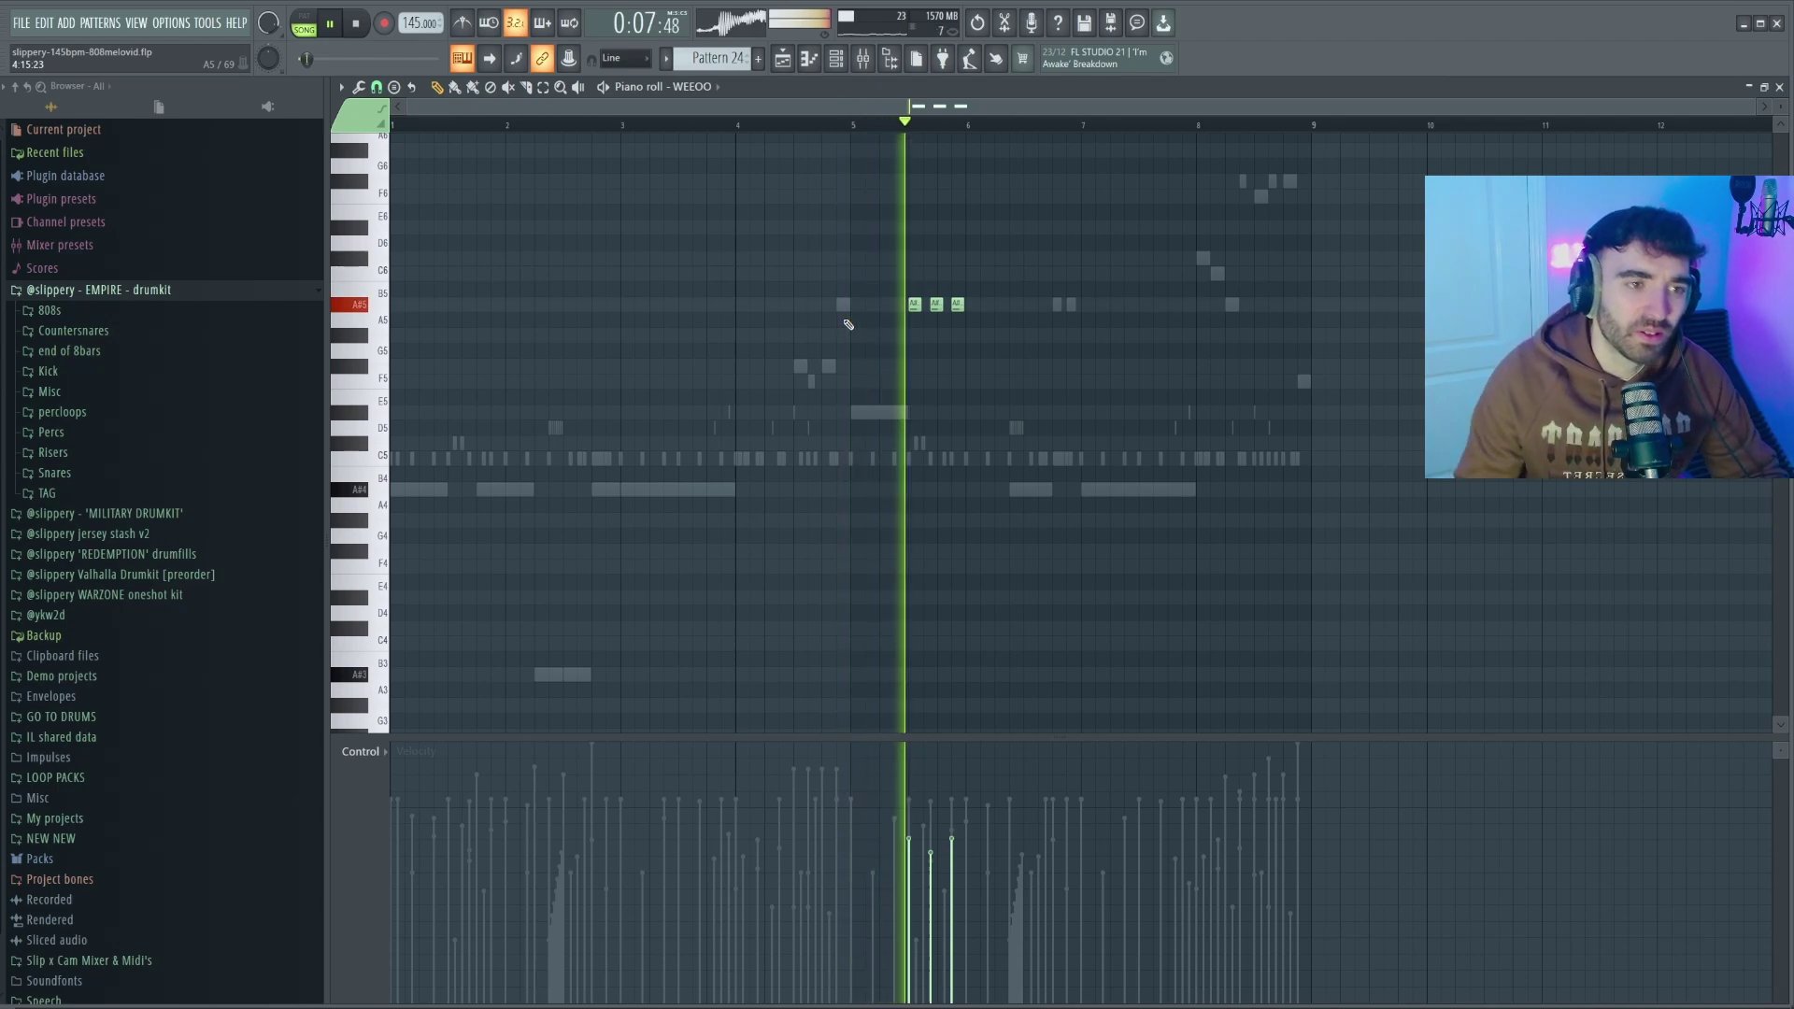
Step: Play the playlist transition into bar 35 and examine how the Track 18 kick clip leads into the returning 808 and kick
key("ctrl+a")
scroll(947, 334, "up", 5)
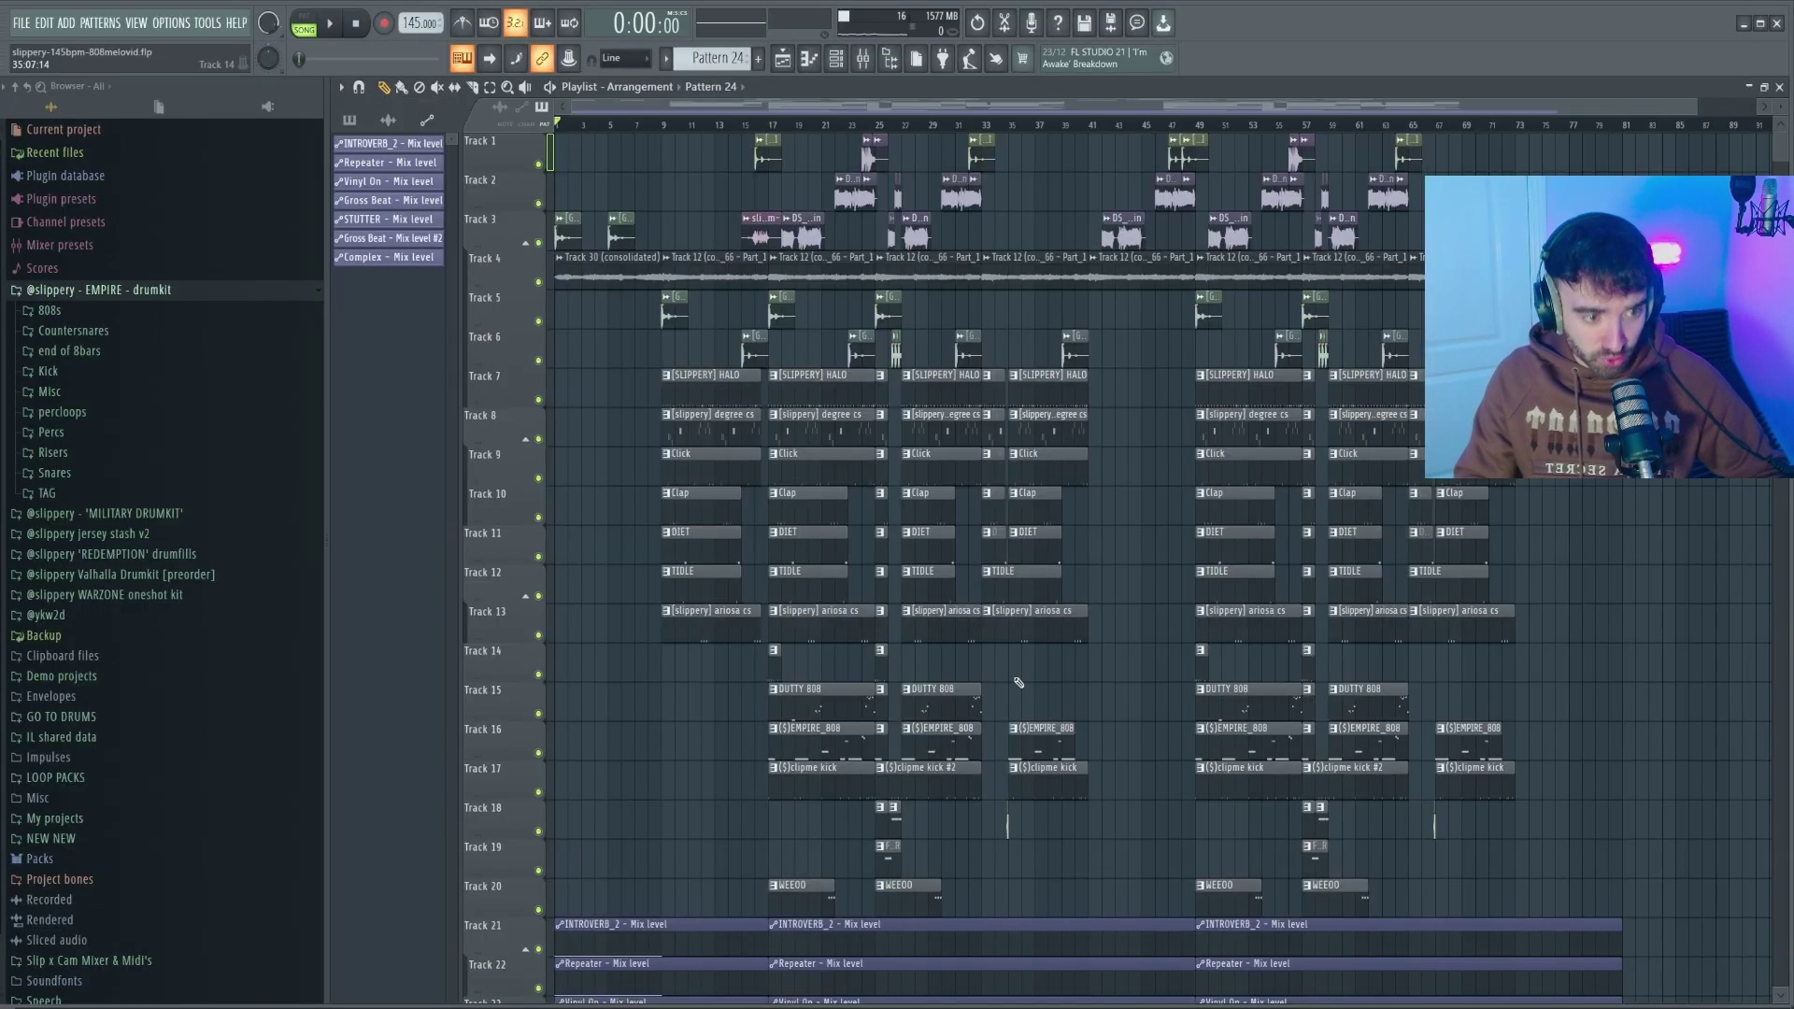
scroll(748, 815, "up", 8)
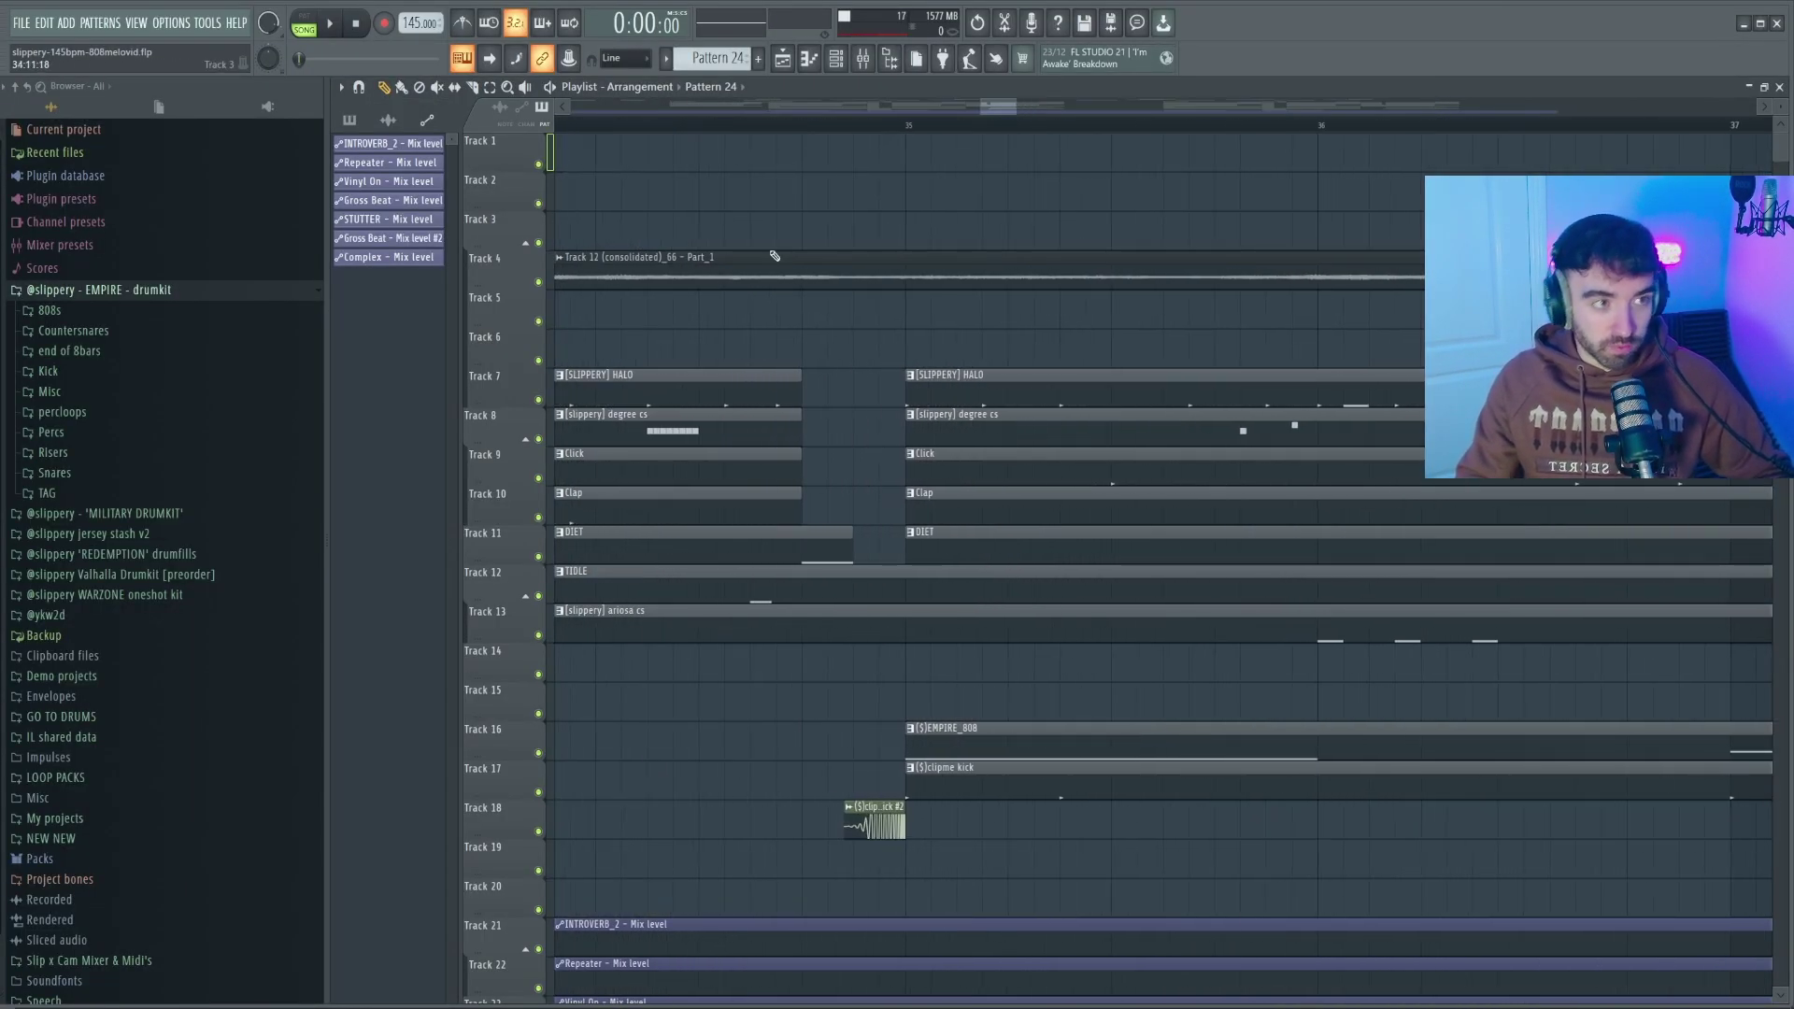
left_click_drag(983, 108, 971, 121)
left_click(938, 125)
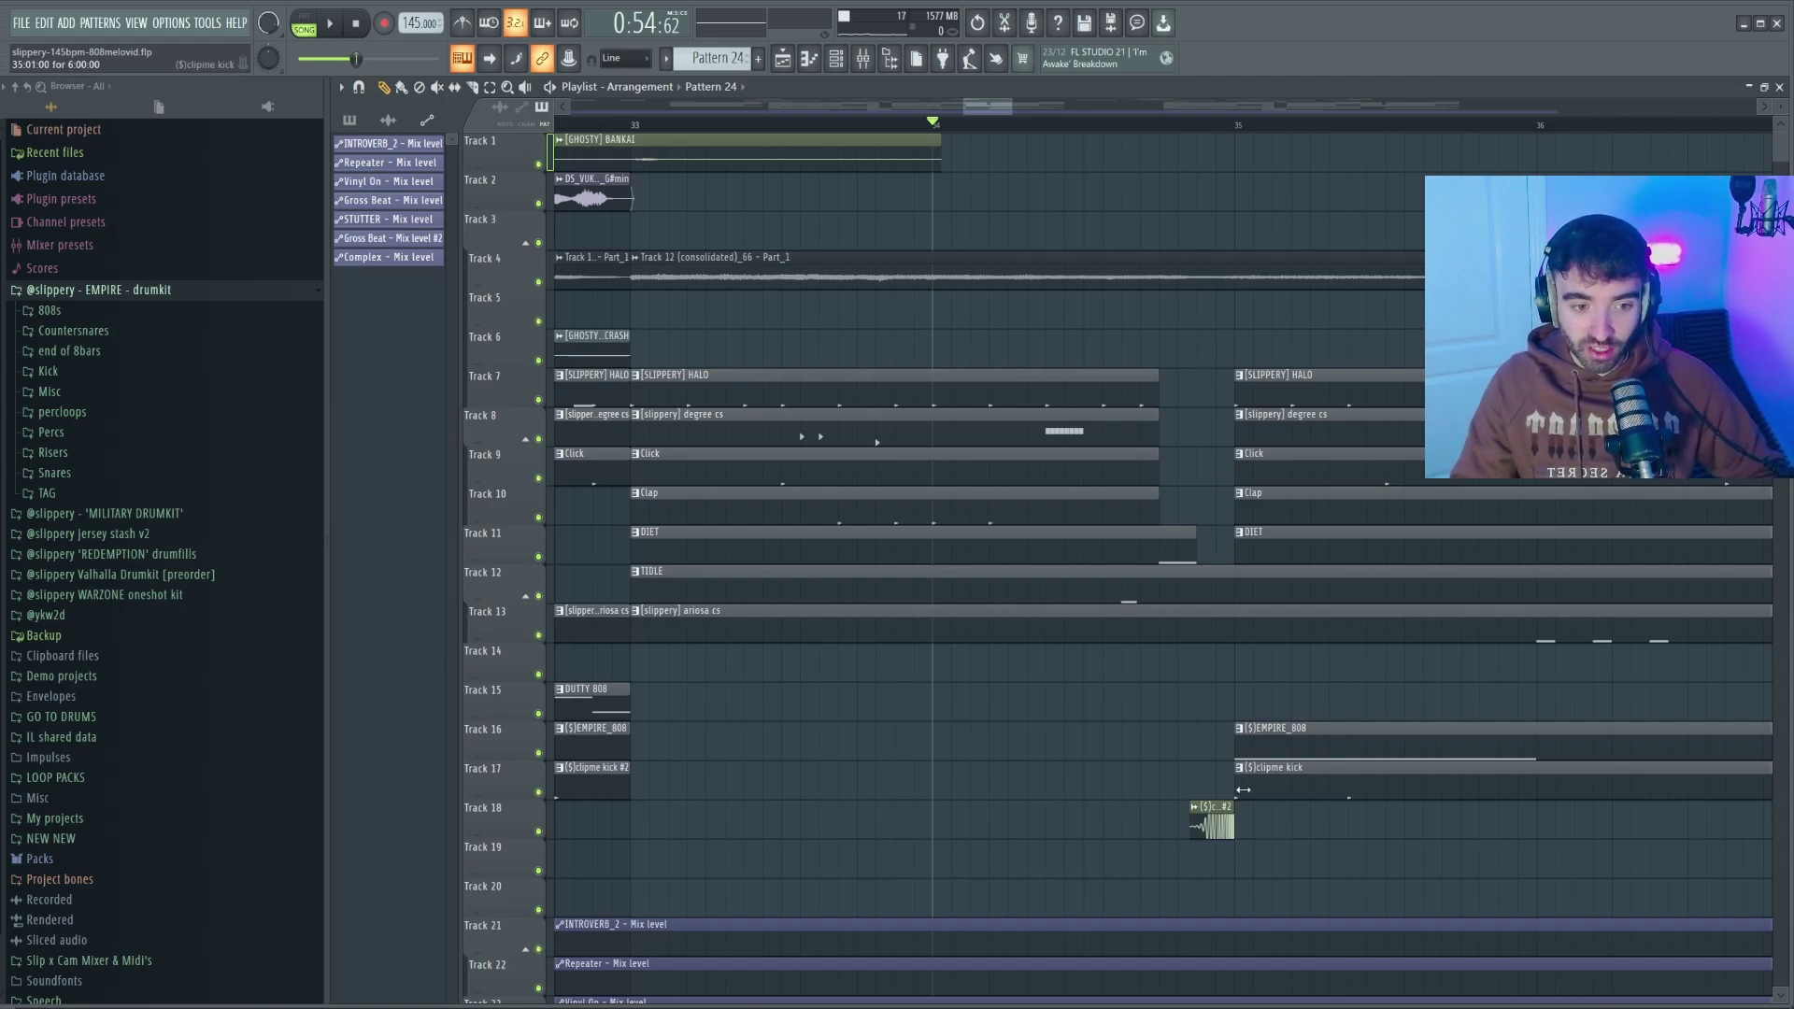
key("space")
scroll(1215, 702, "up", 1)
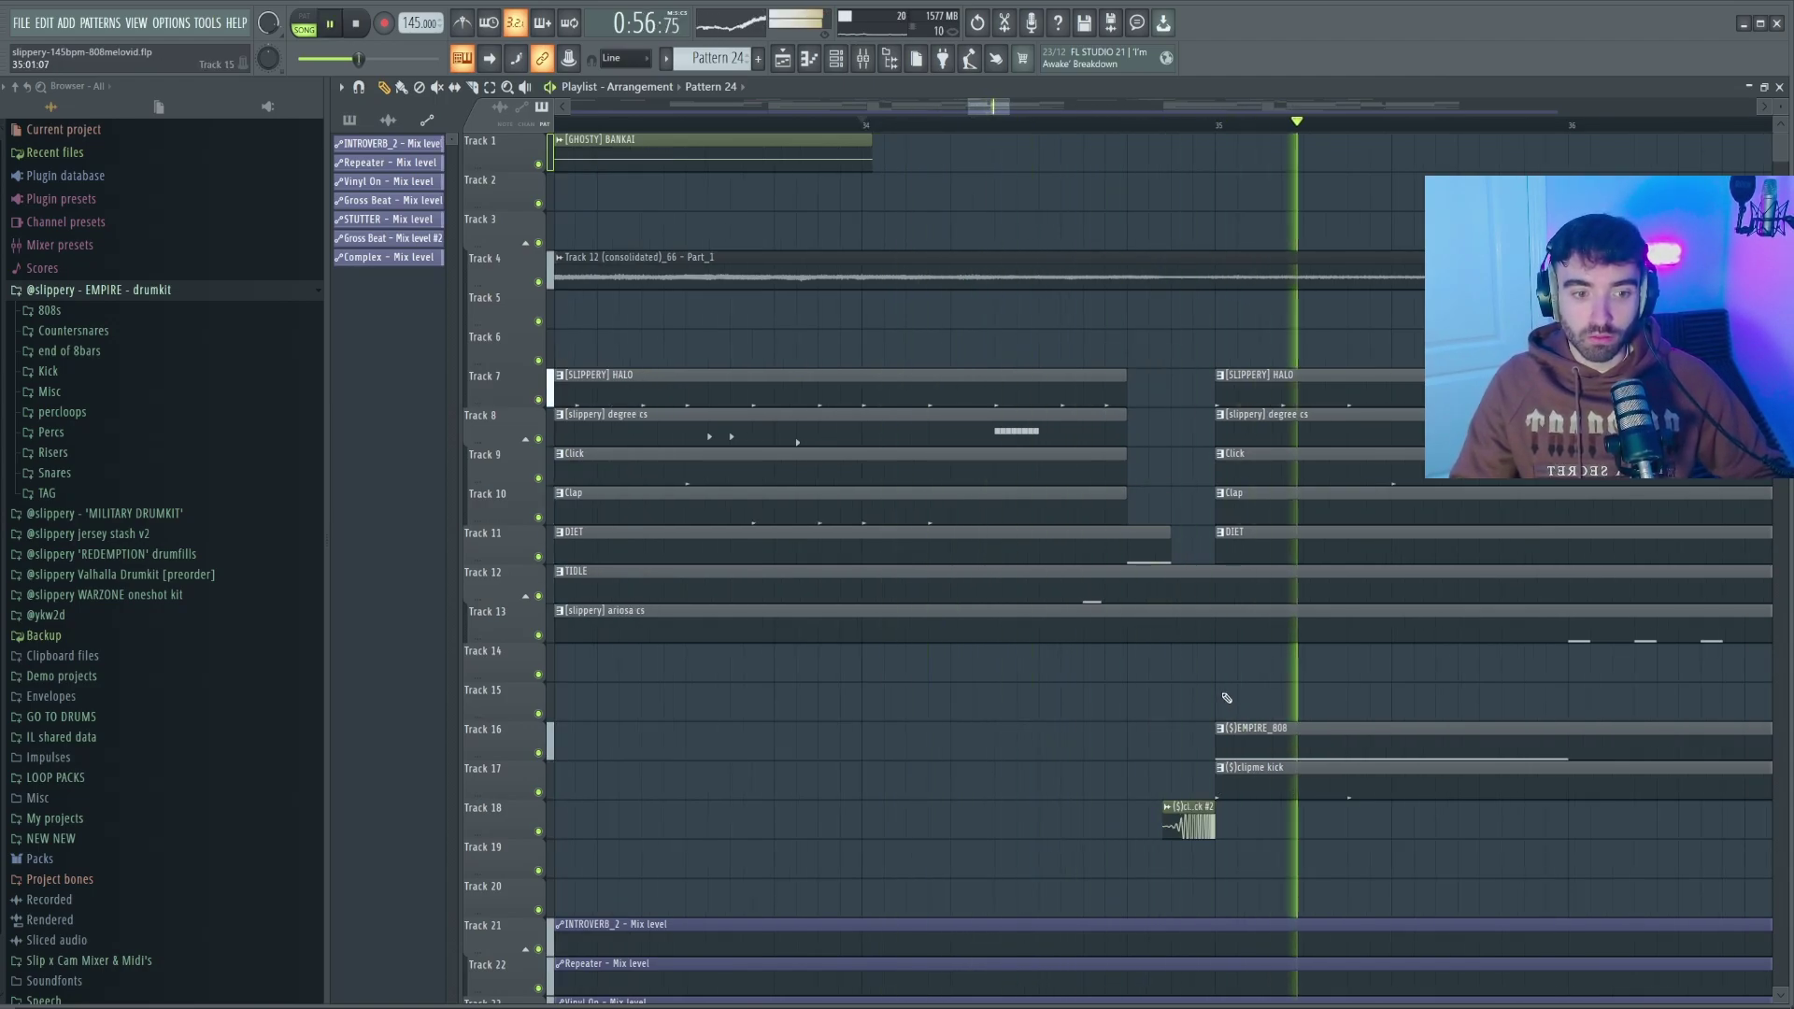
scroll(1227, 698, "down", 10, "ctrl")
key("space")
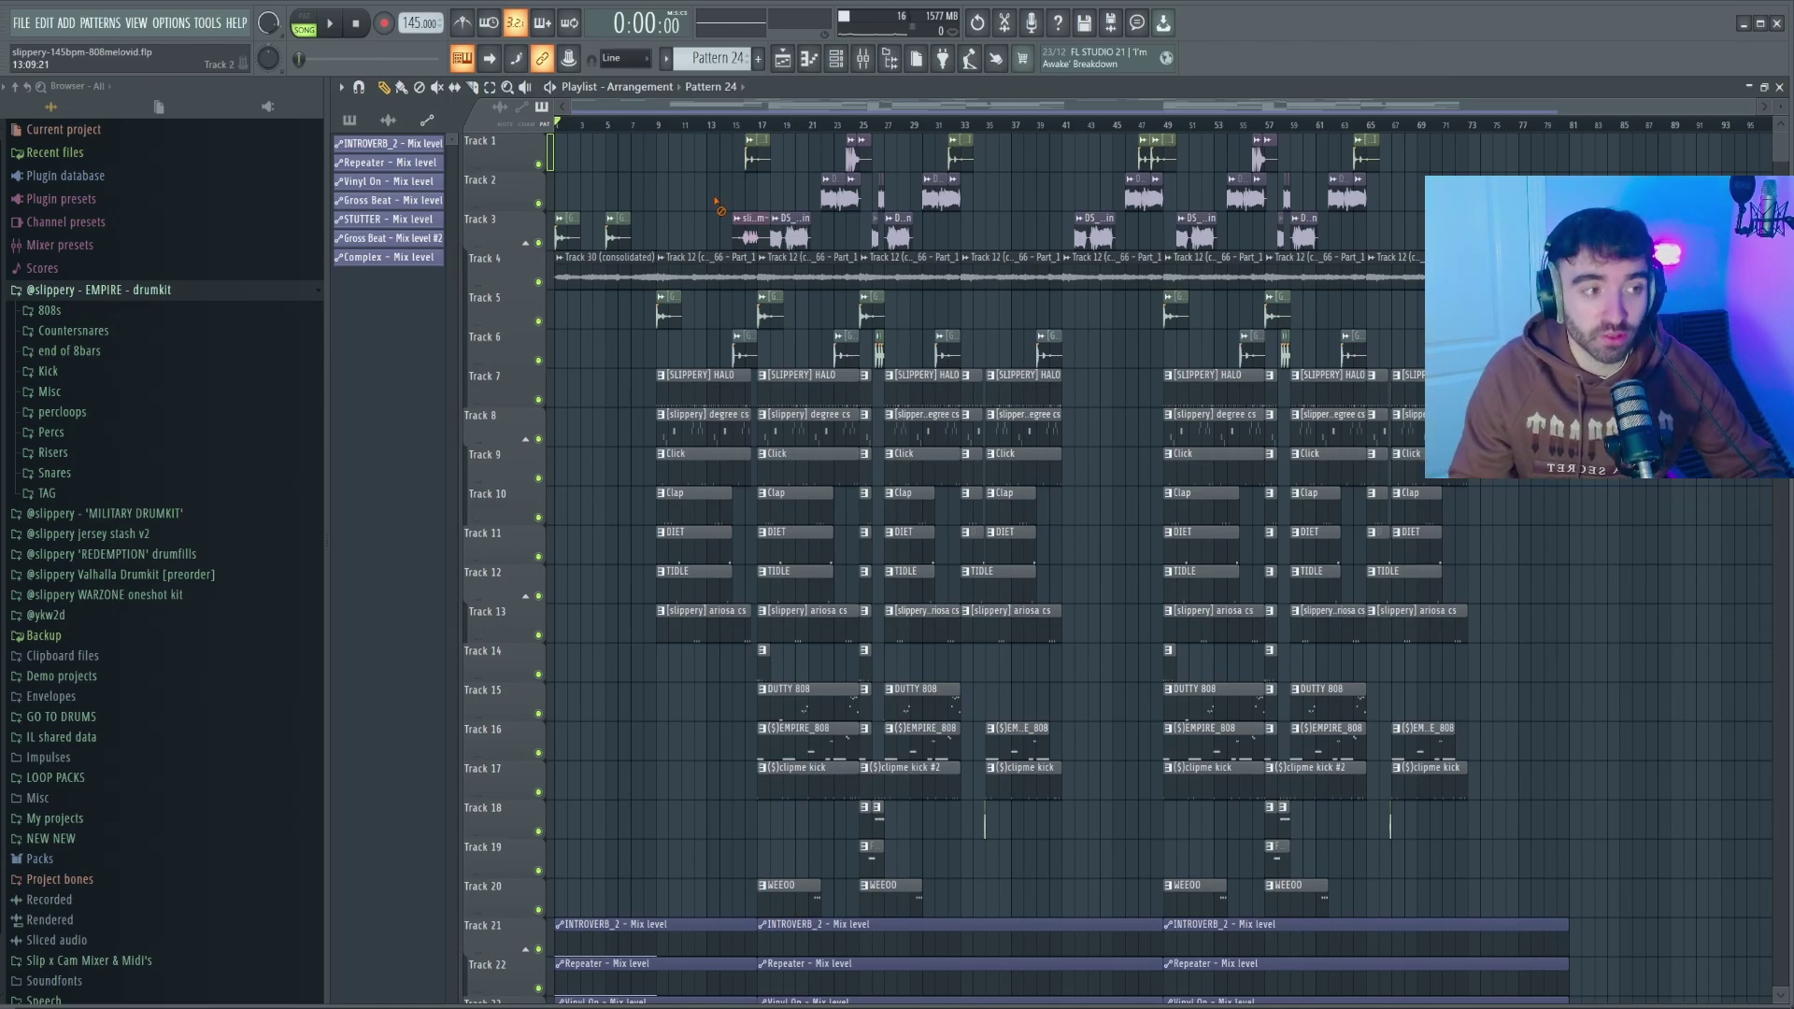
Step: Play the arrangement from the start and examine how the intro and drum build lead into the bar 17 drop
scroll(599, 244, "up", 3, "ctrl")
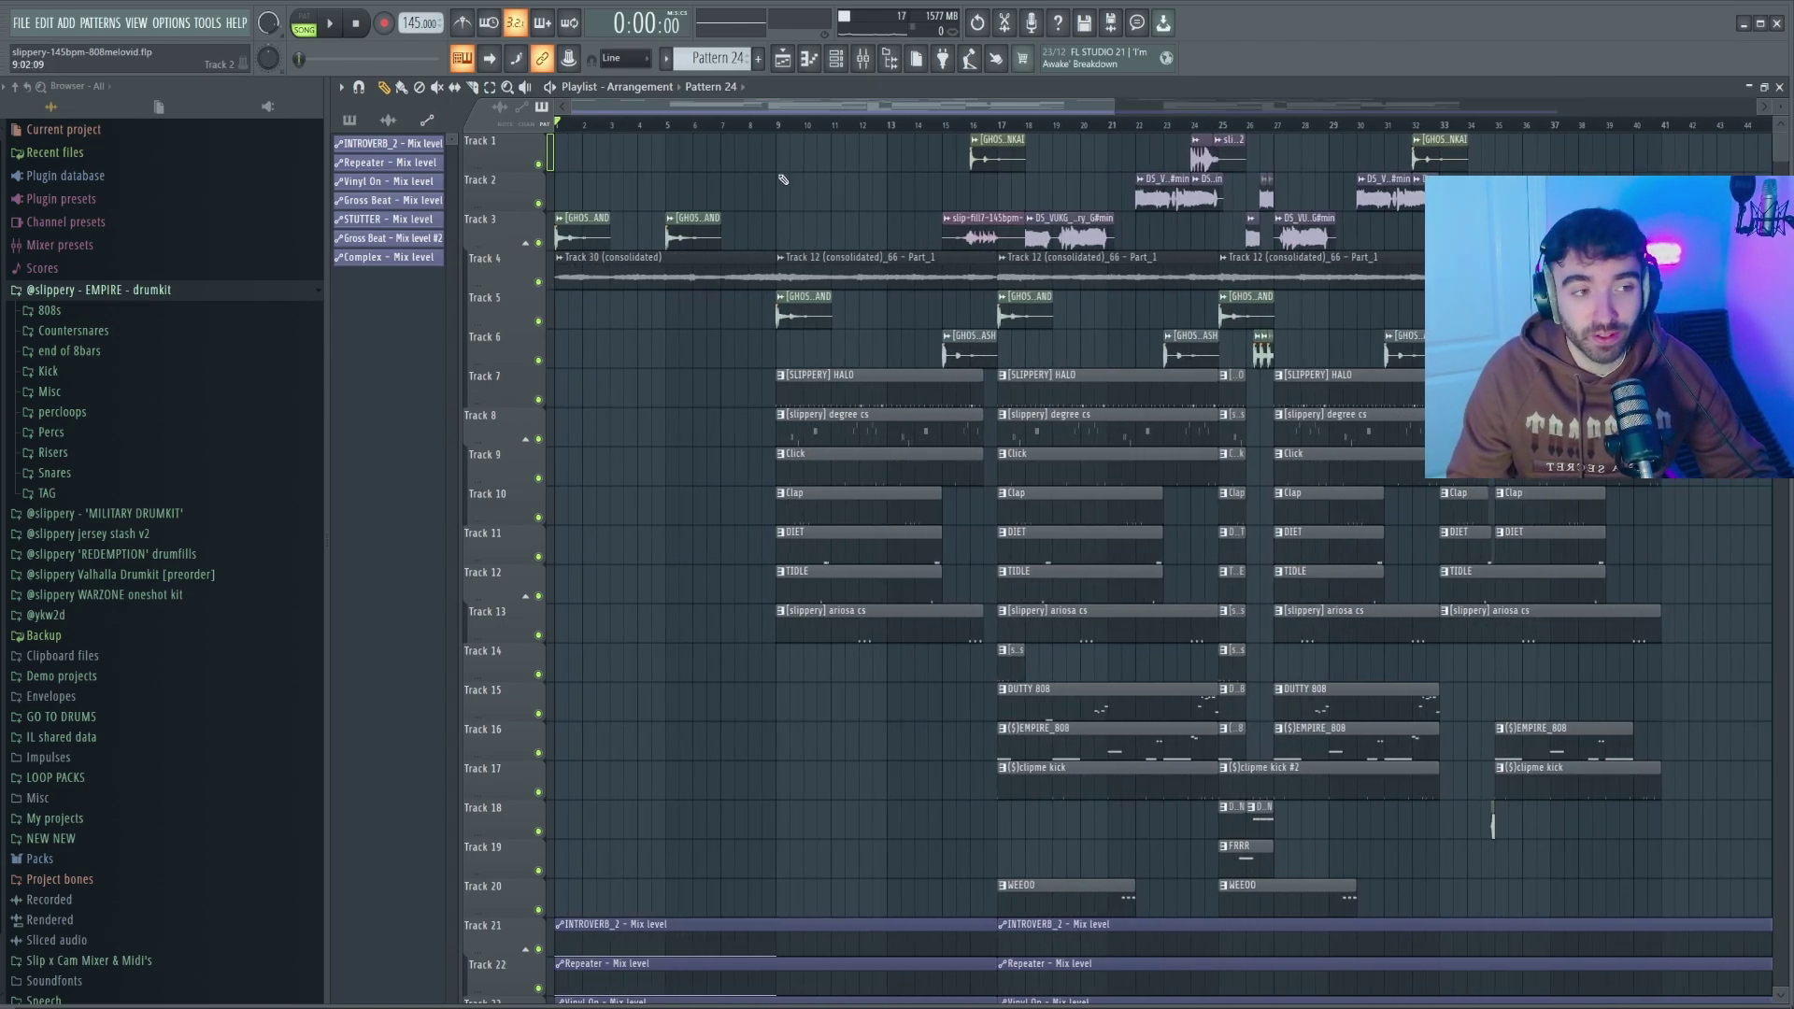
key("space")
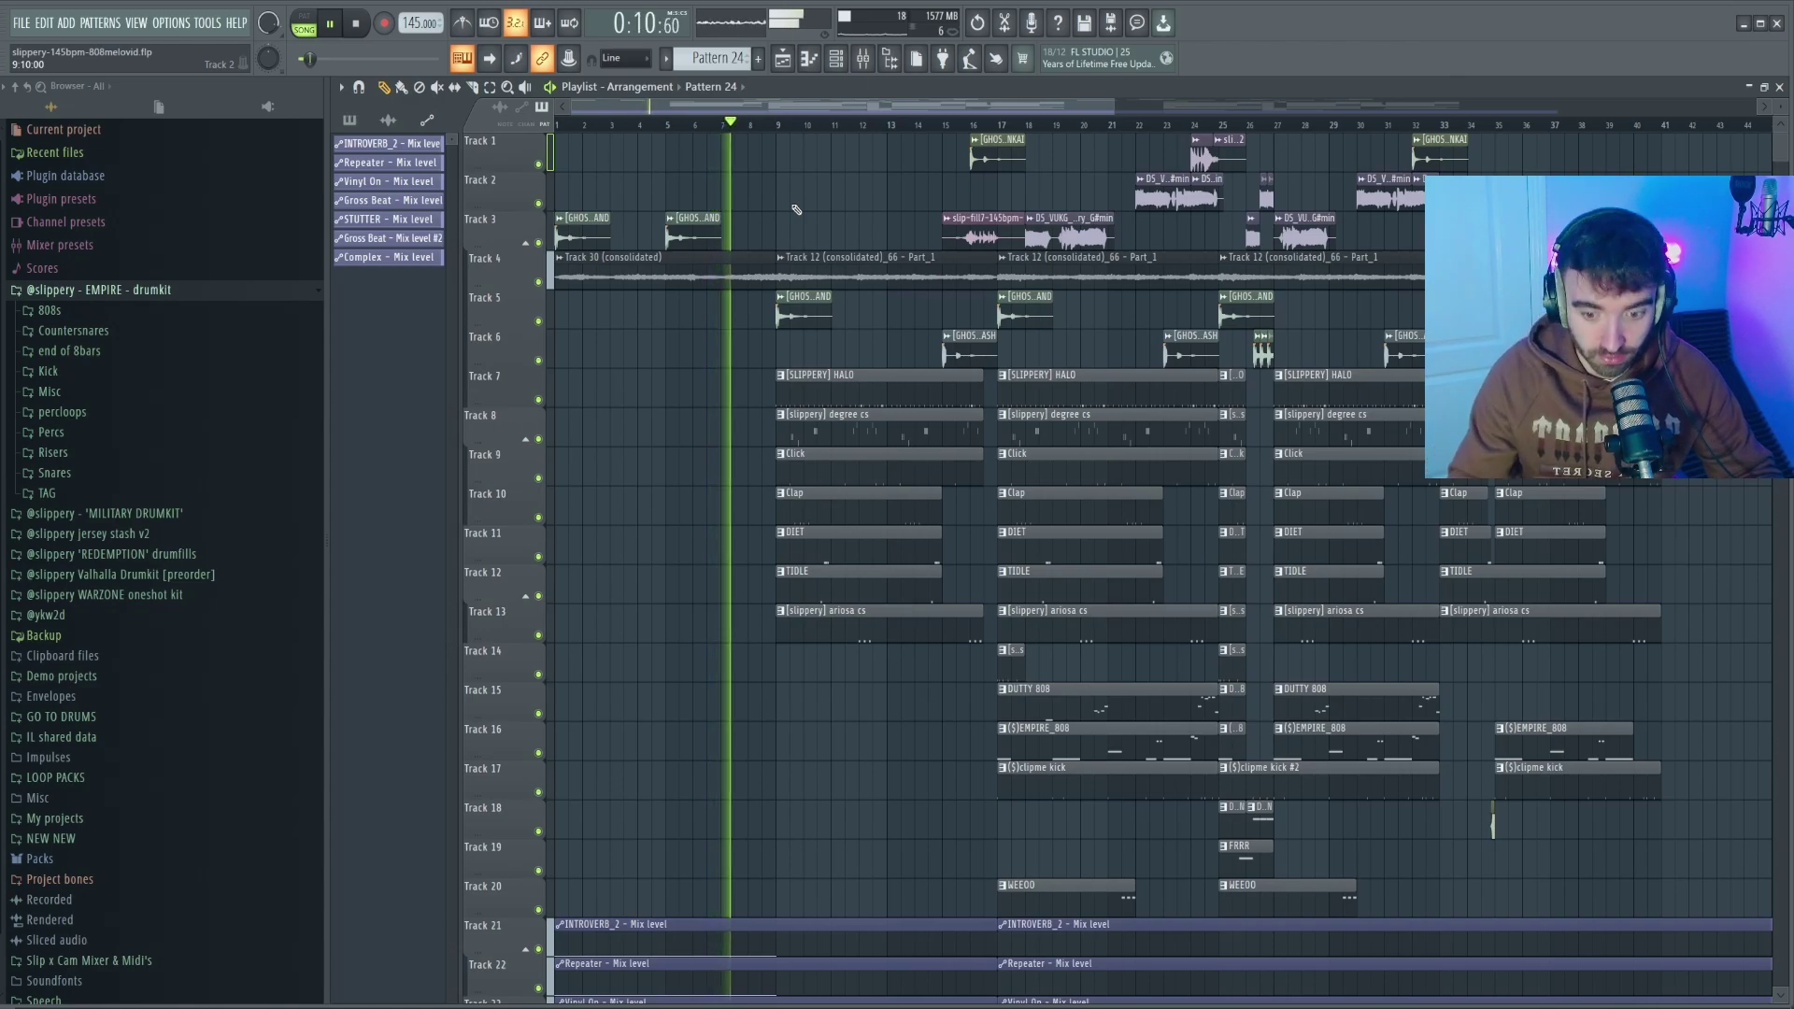
scroll(811, 202, "down", 1)
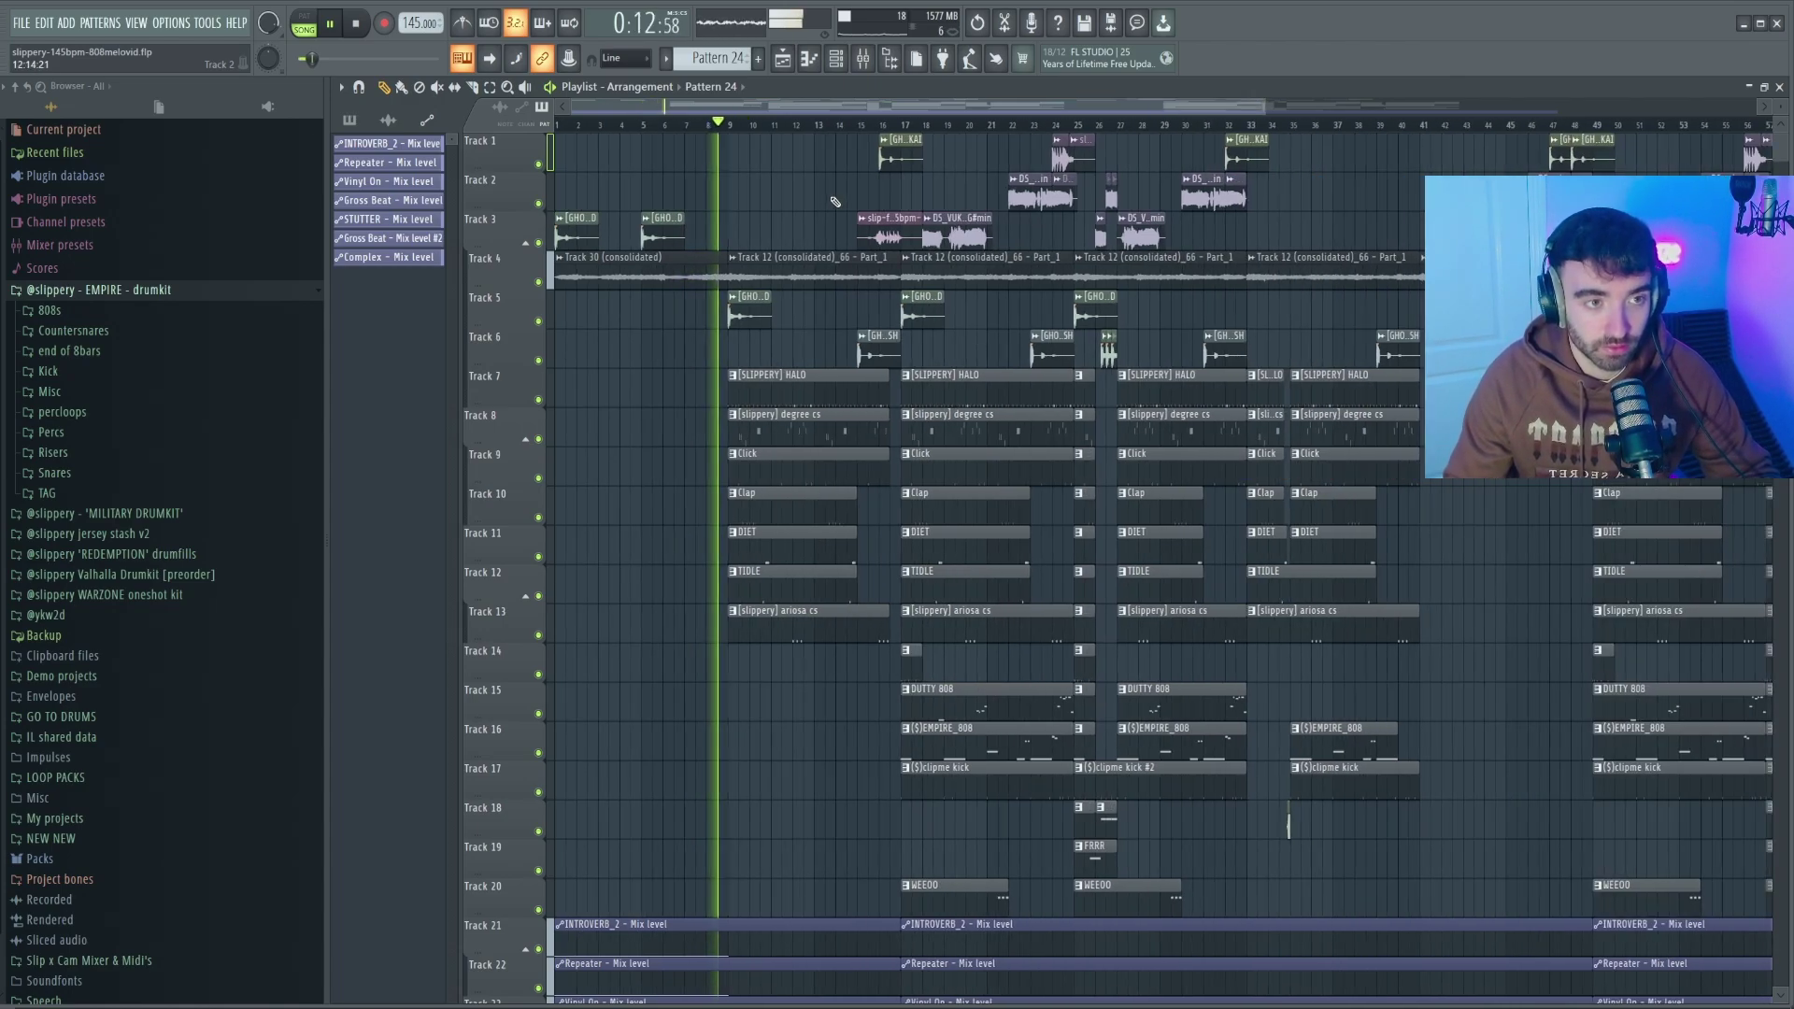
scroll(811, 202, "down", 2)
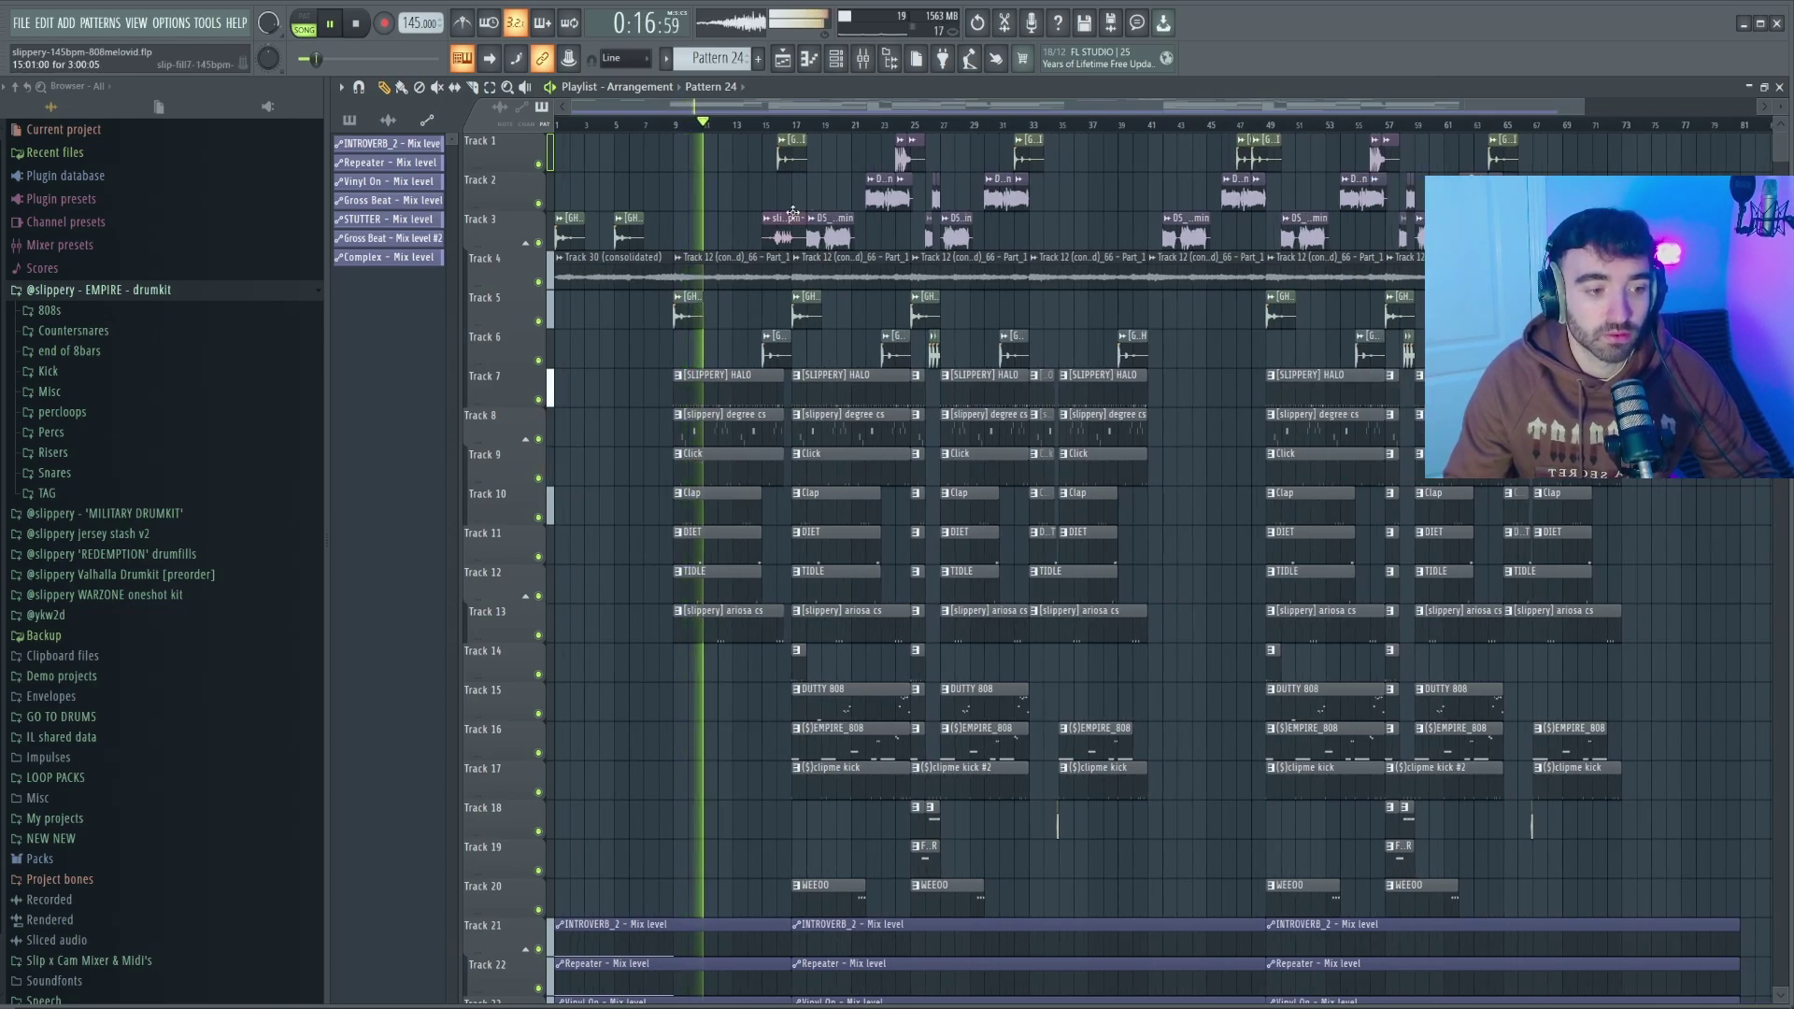
scroll(788, 211, "down", 1)
scroll(788, 213, "up", 1)
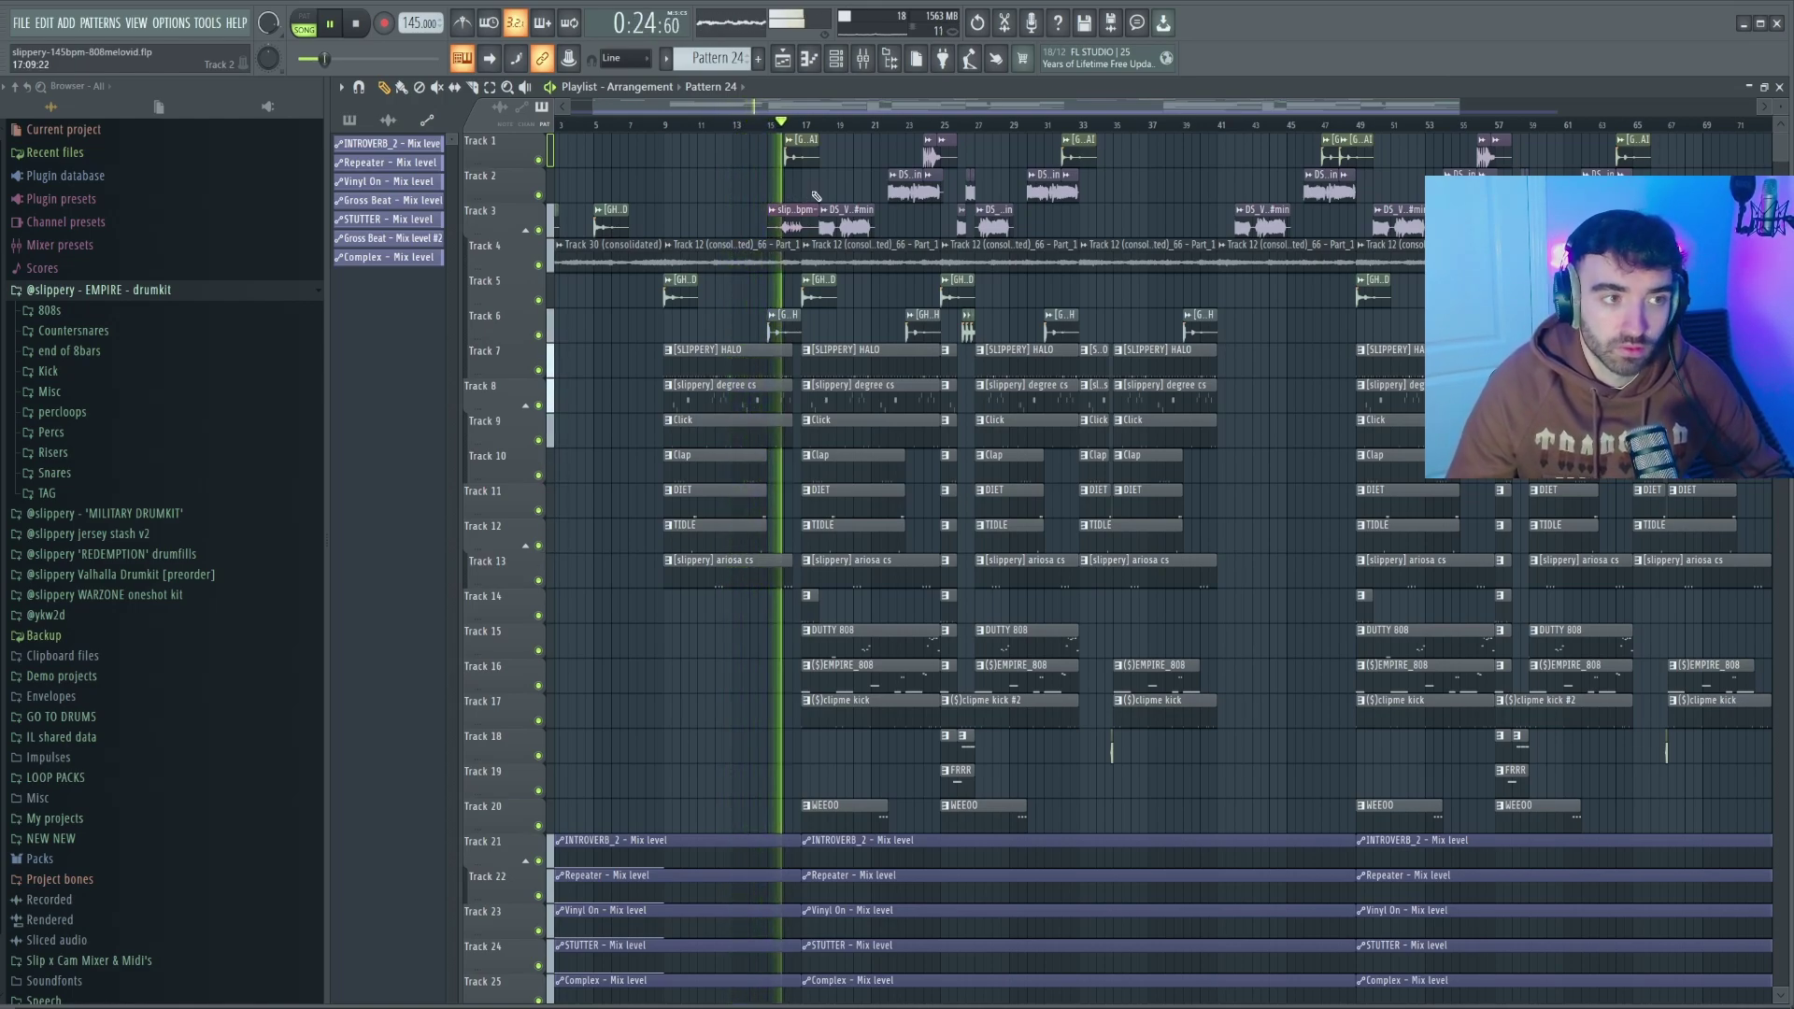
scroll(815, 196, "up", 1)
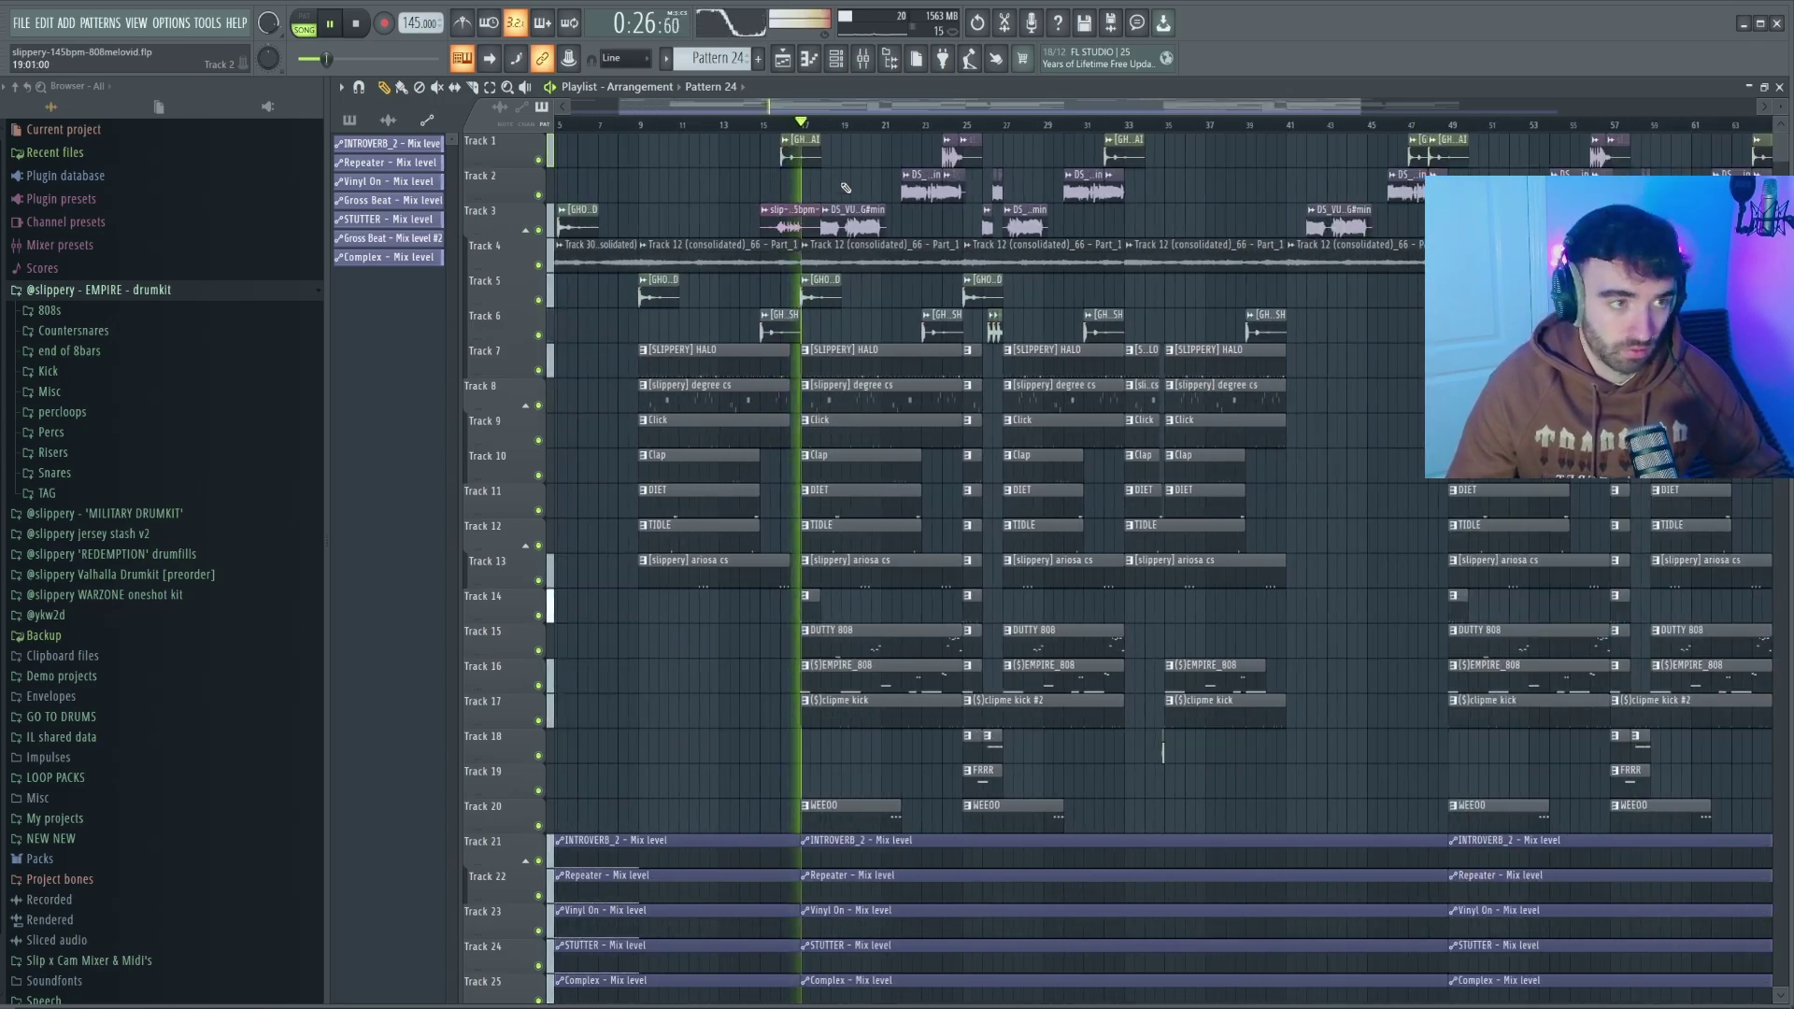
Step: Play on through bars 29 to 40 and examine the 808 dropout at bar 33 and its return at bar 35
scroll(816, 197, "down", 1)
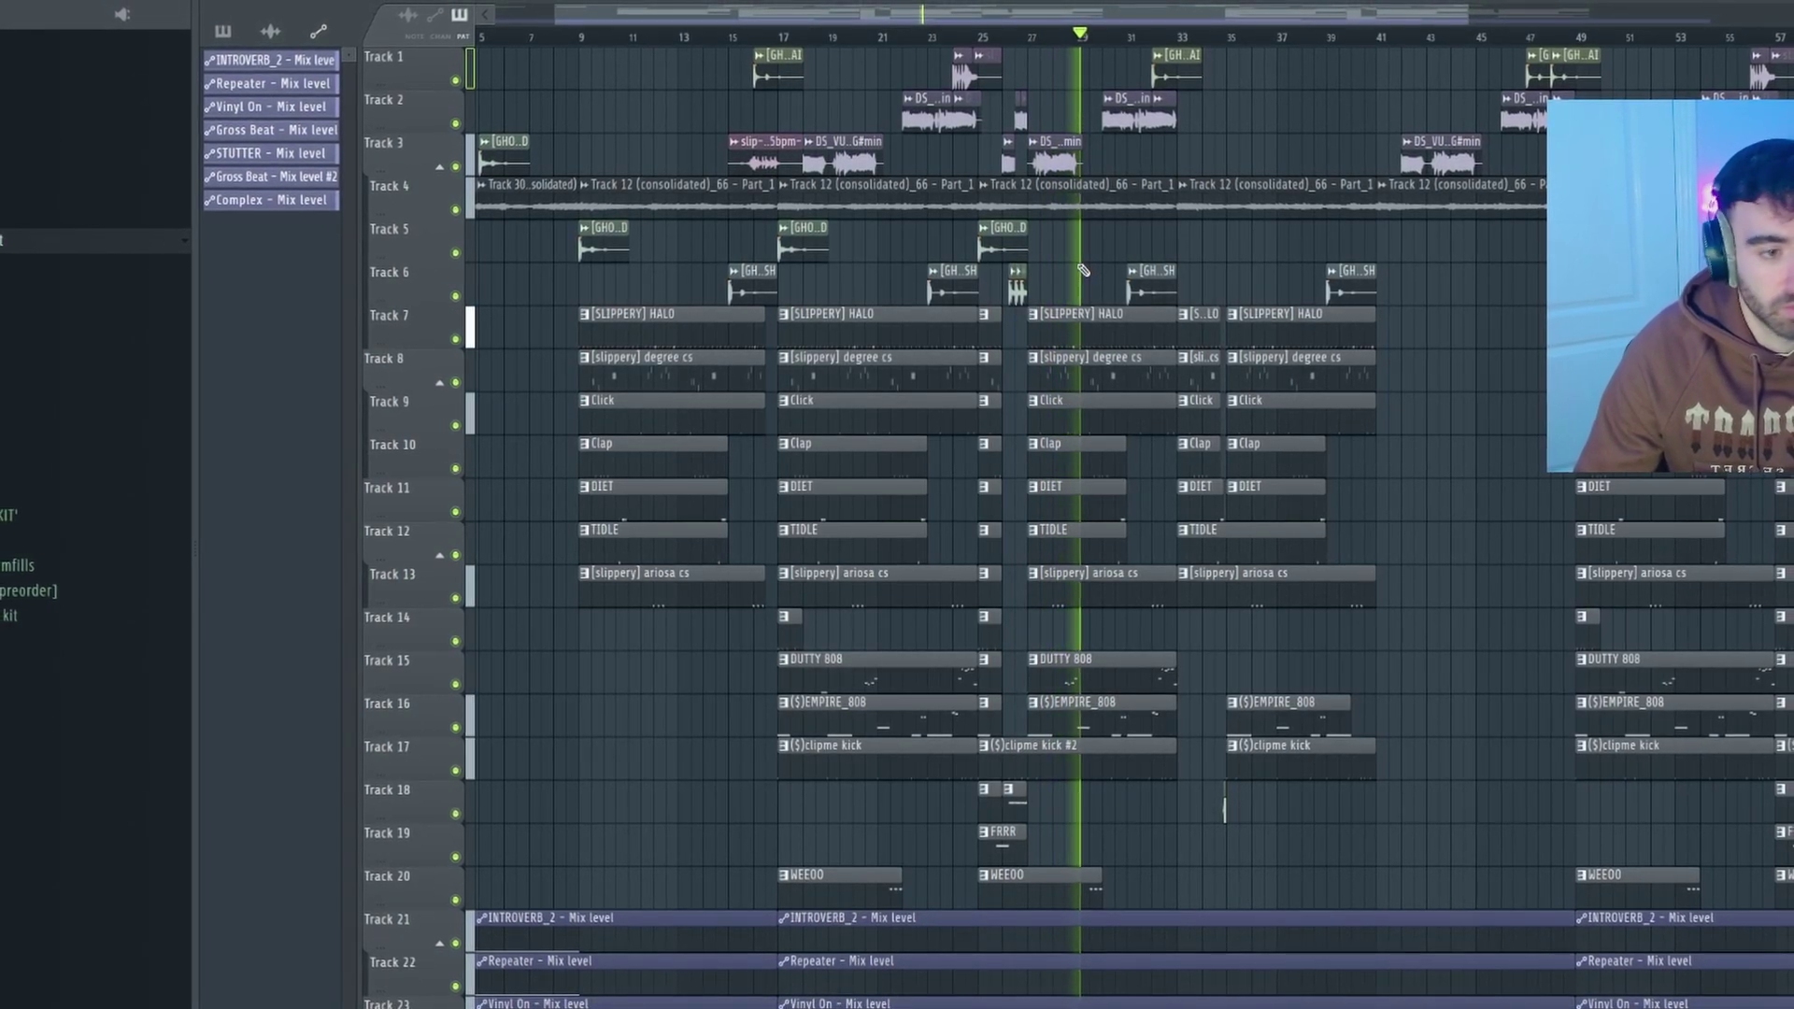
scroll(1082, 269, "down", 4)
scroll(992, 265, "up", 1)
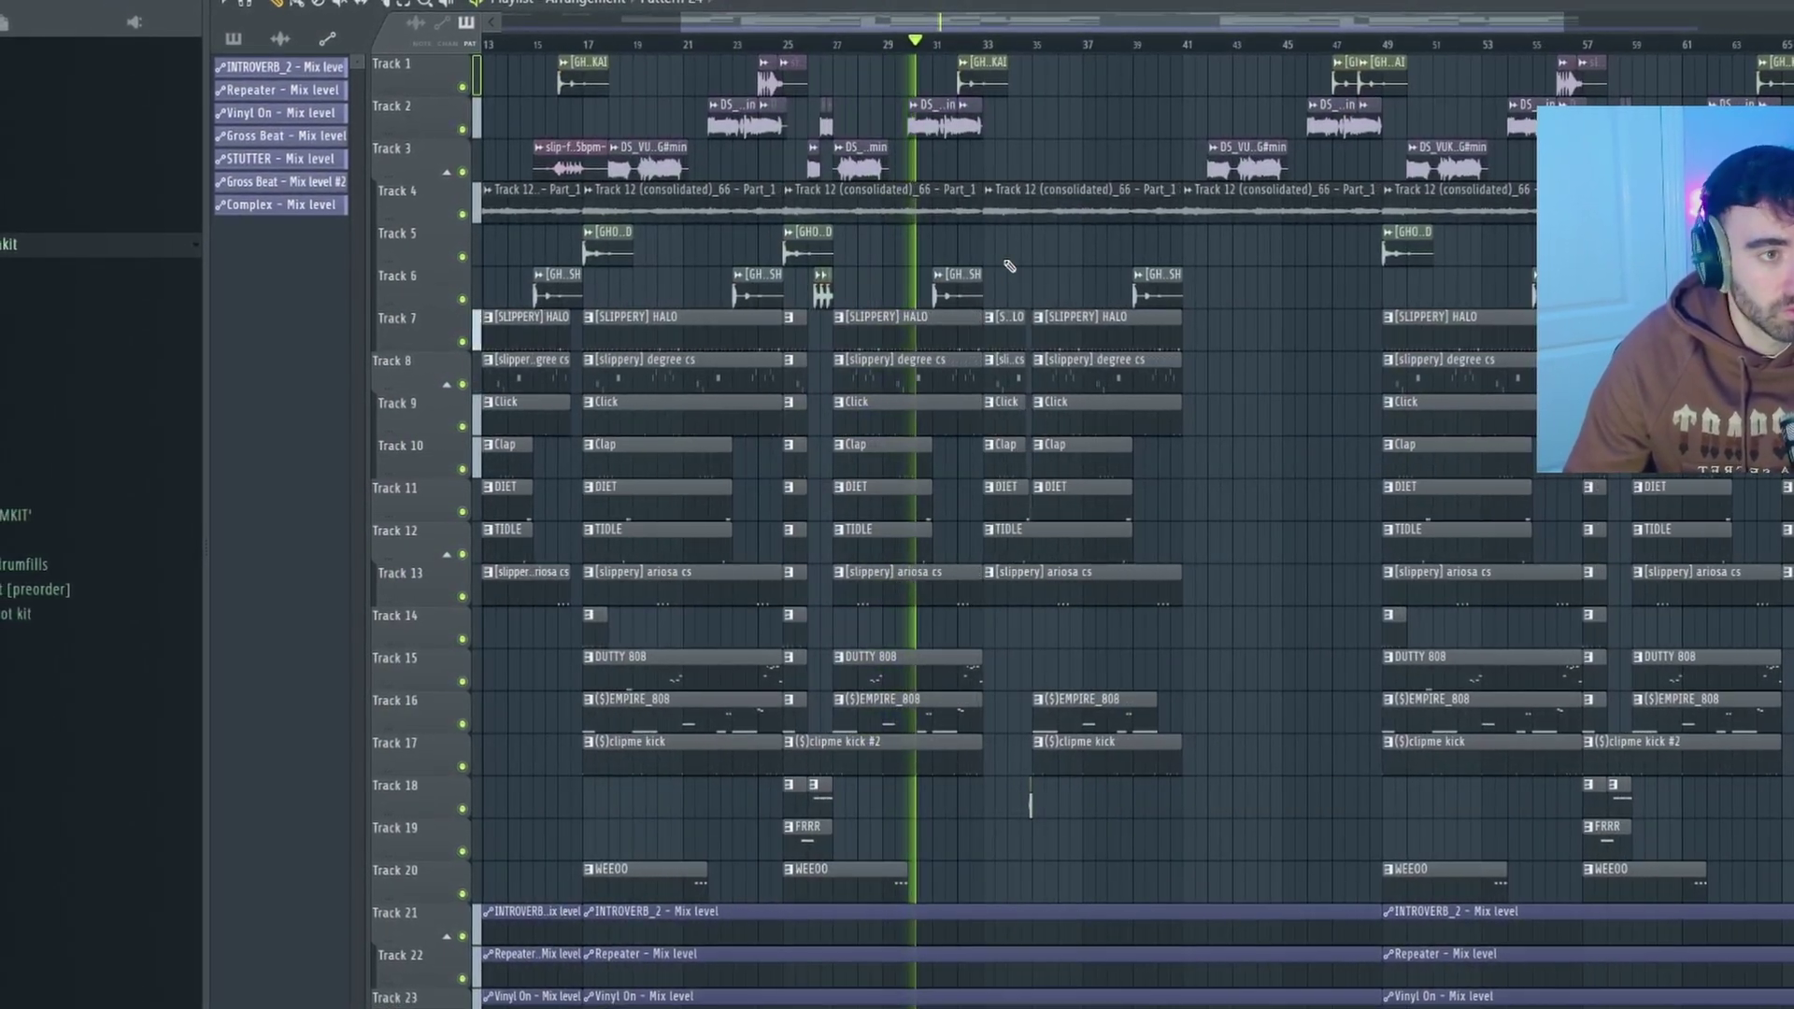
scroll(994, 266, "up", 2)
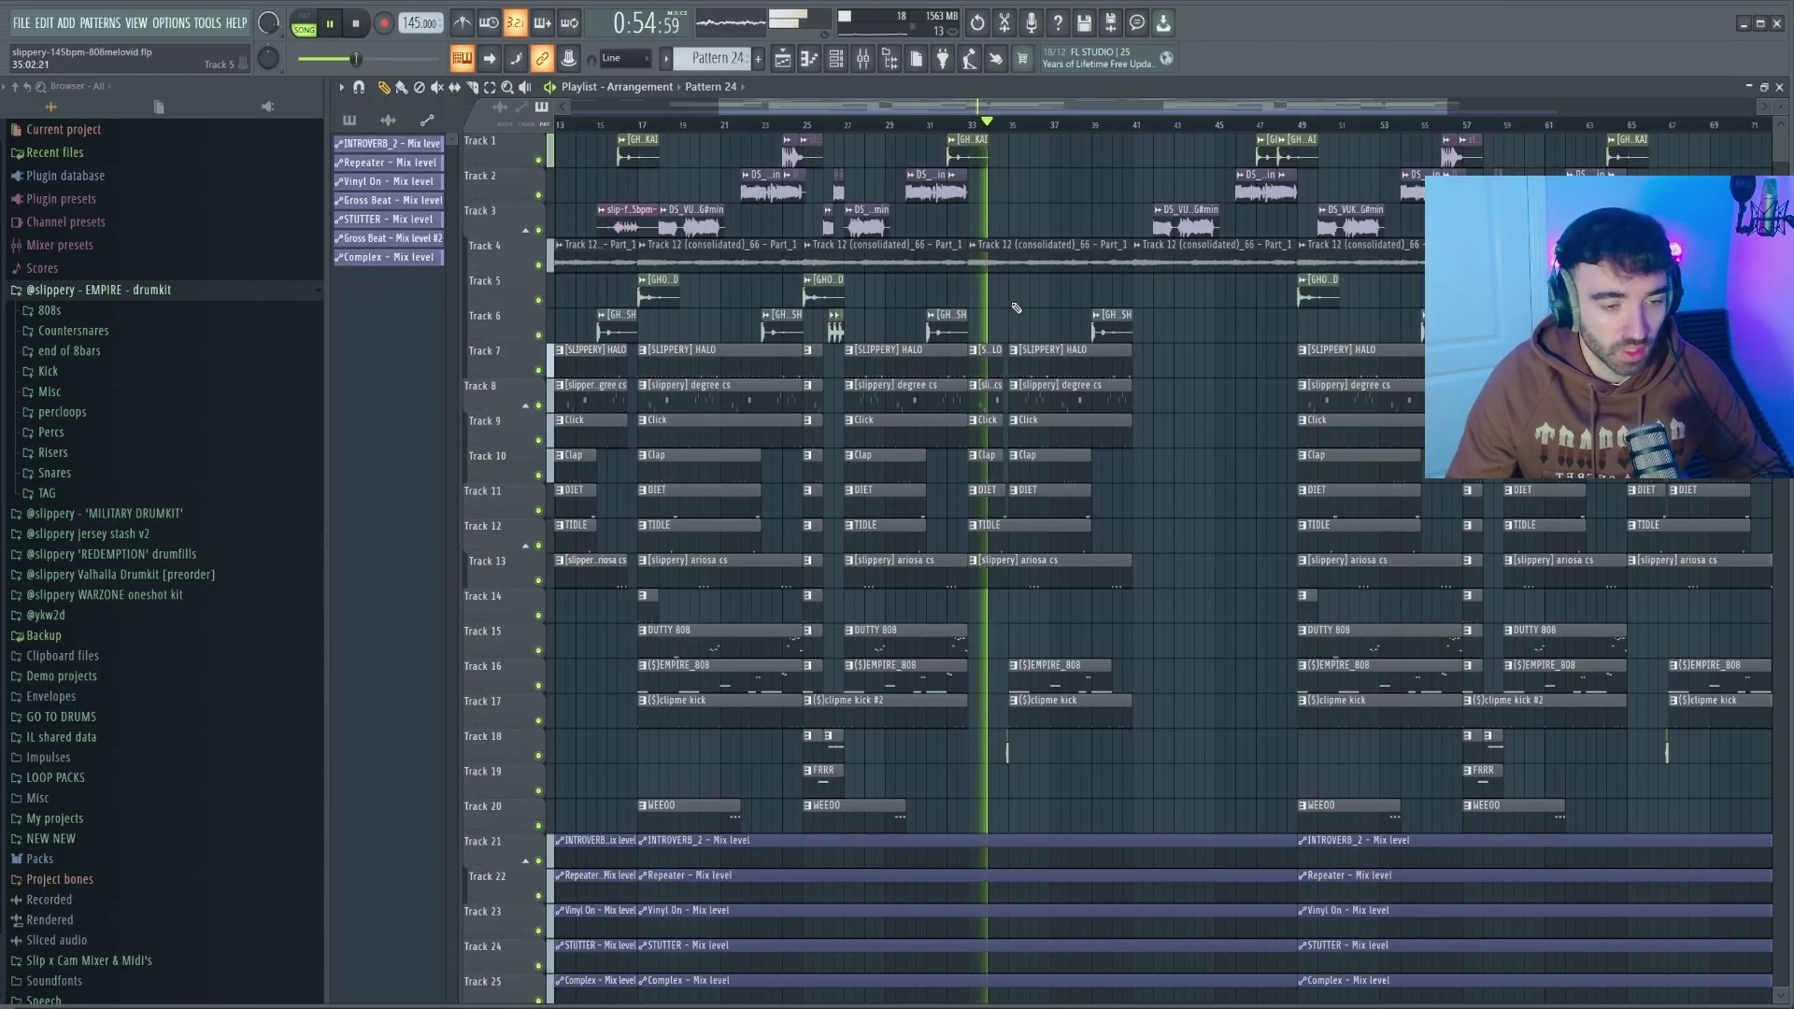
scroll(1210, 393, "up", 2)
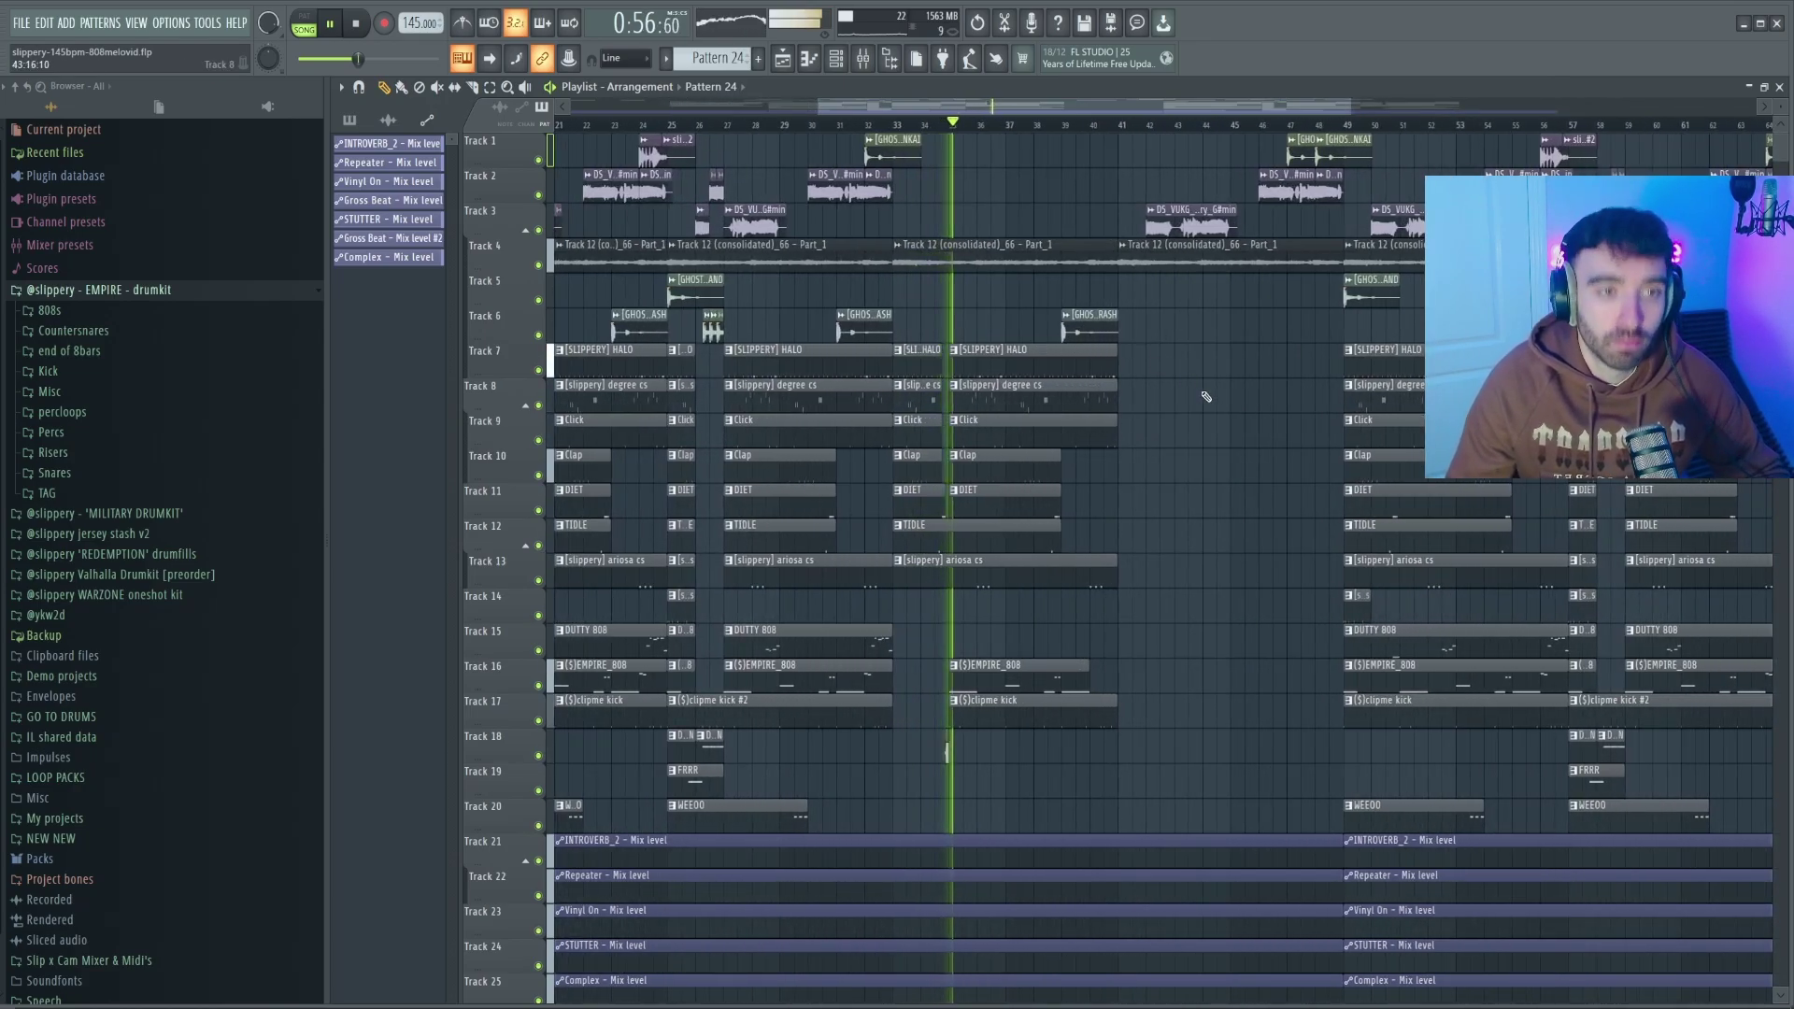
scroll(1201, 402, "up", 2)
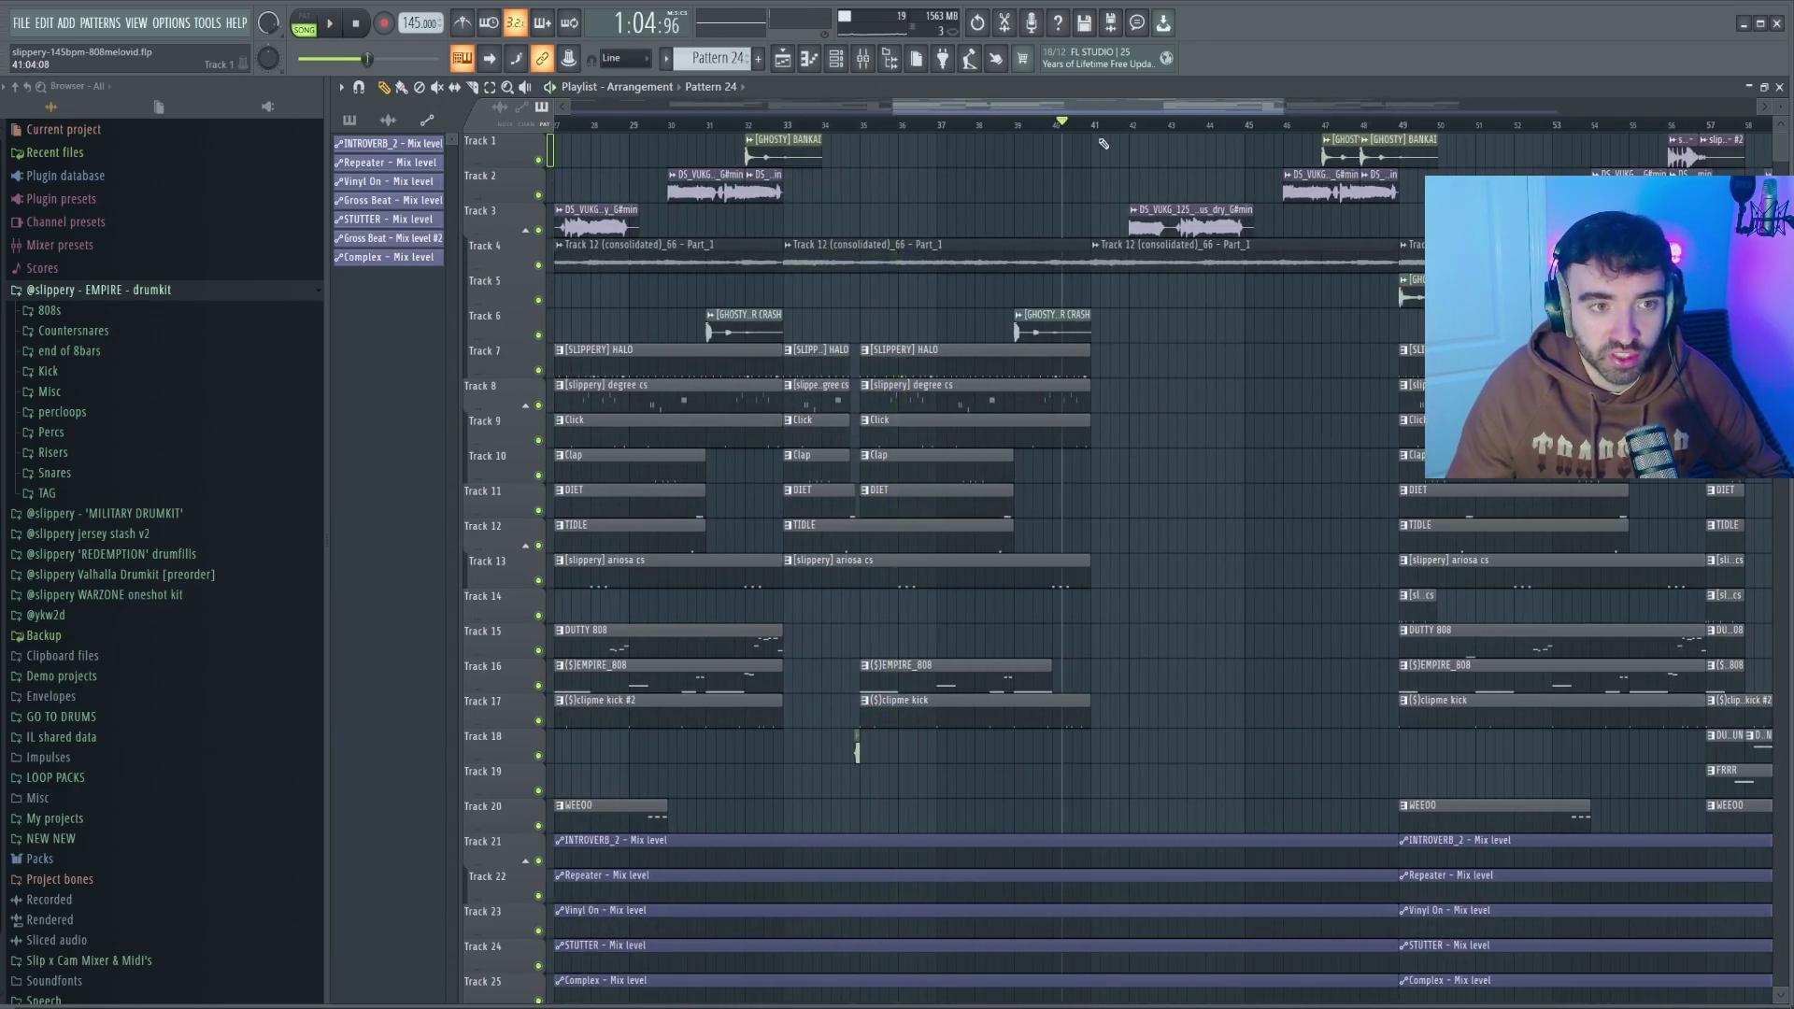
Step: Play the drumless break from bar 41 into the second drop at bar 49 and examine the repeated arrangement
scroll(1136, 171, "down", 4)
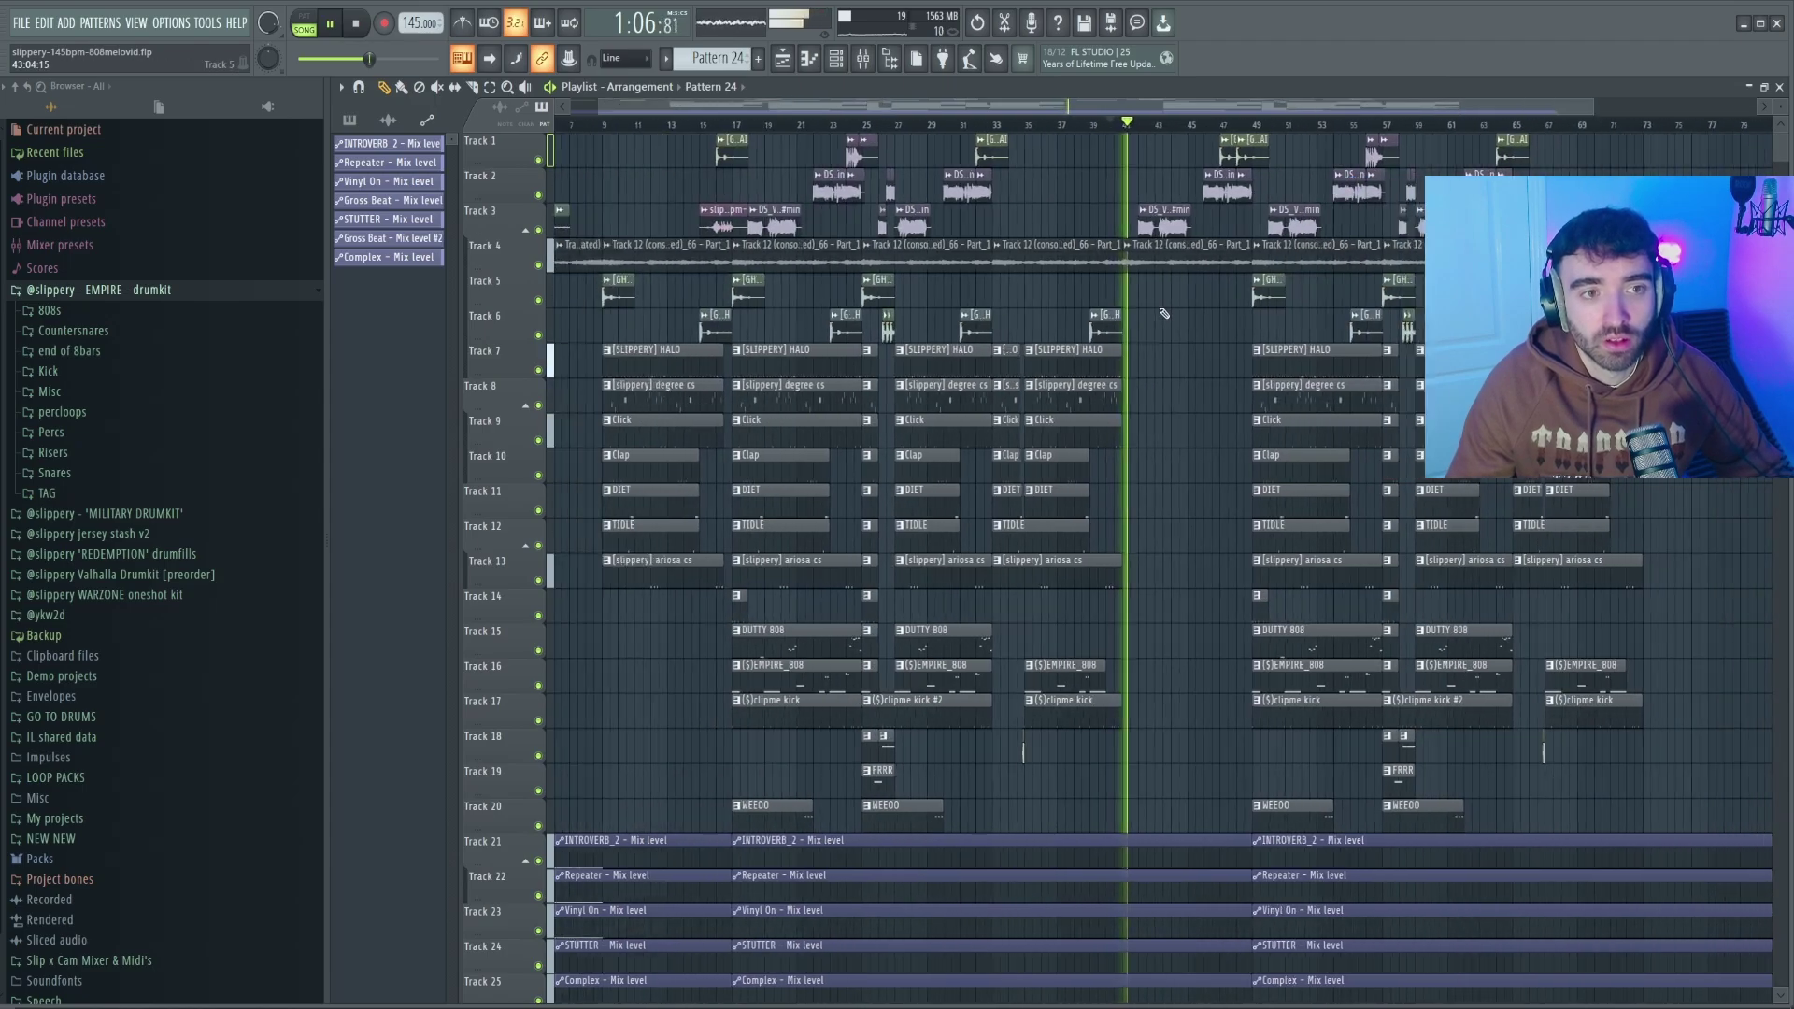
scroll(1135, 325, "up", 3)
key("space")
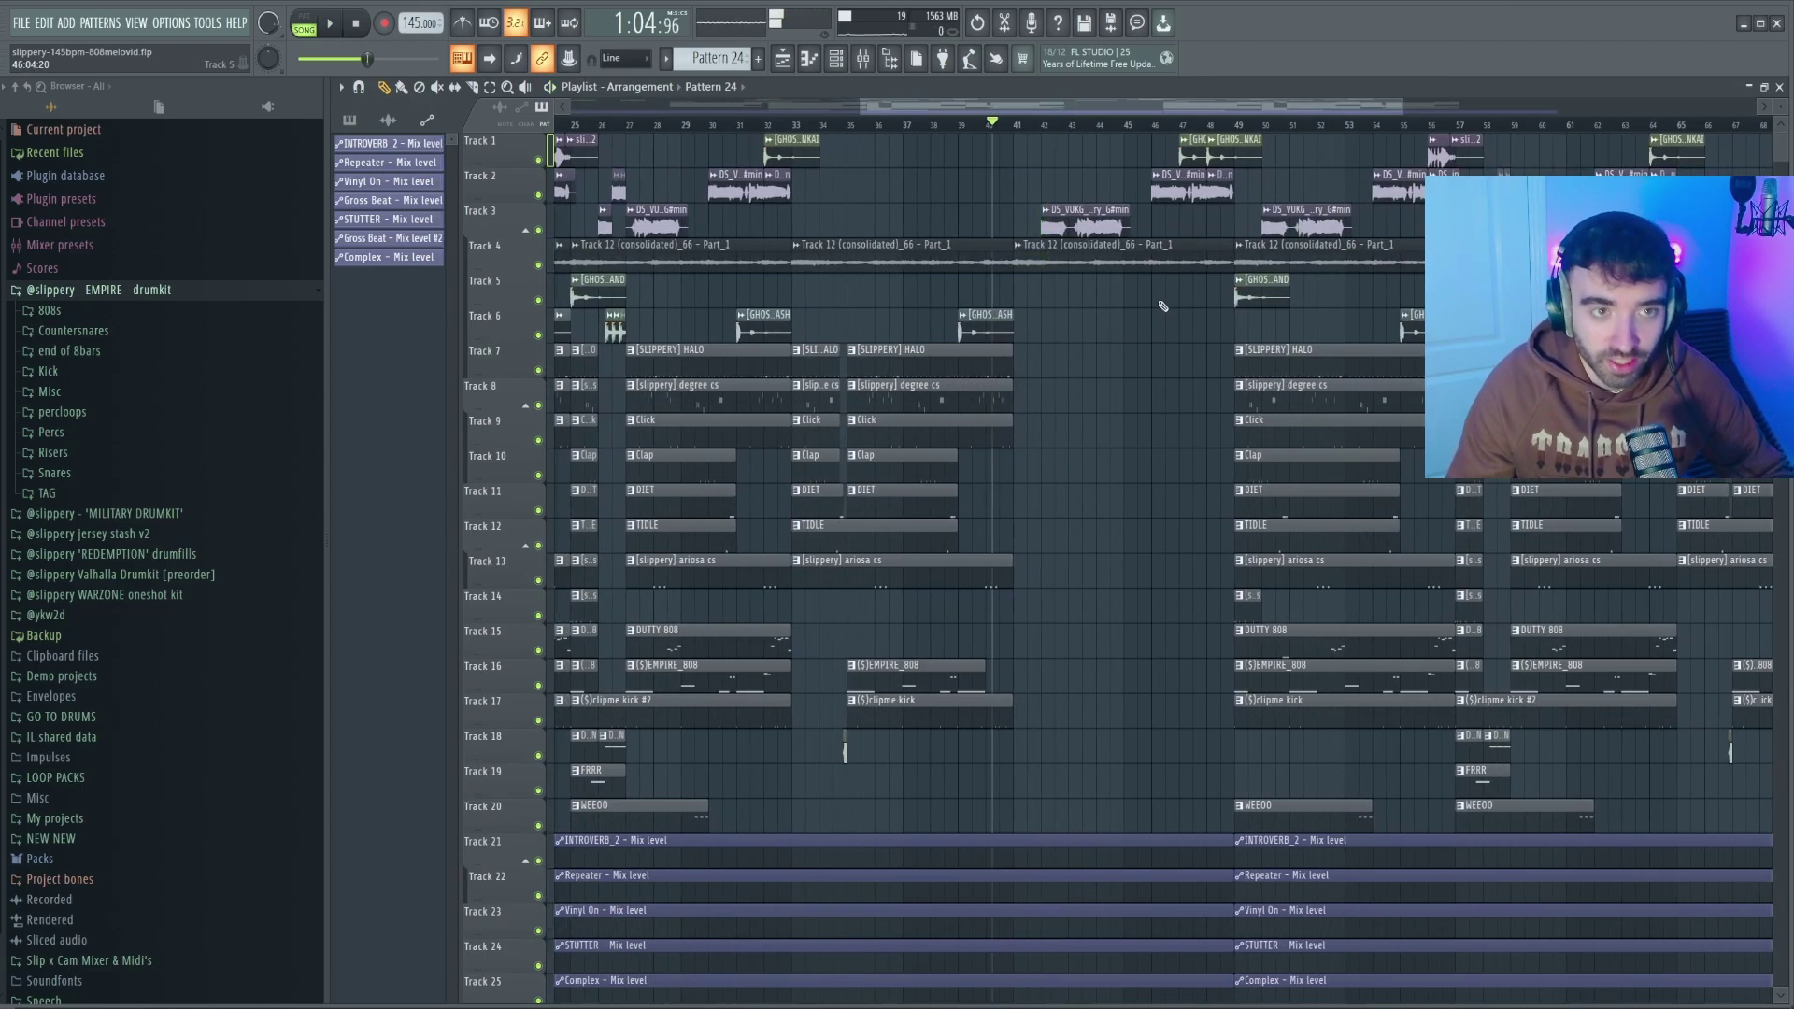
key("space")
scroll(1155, 402, "down", 4)
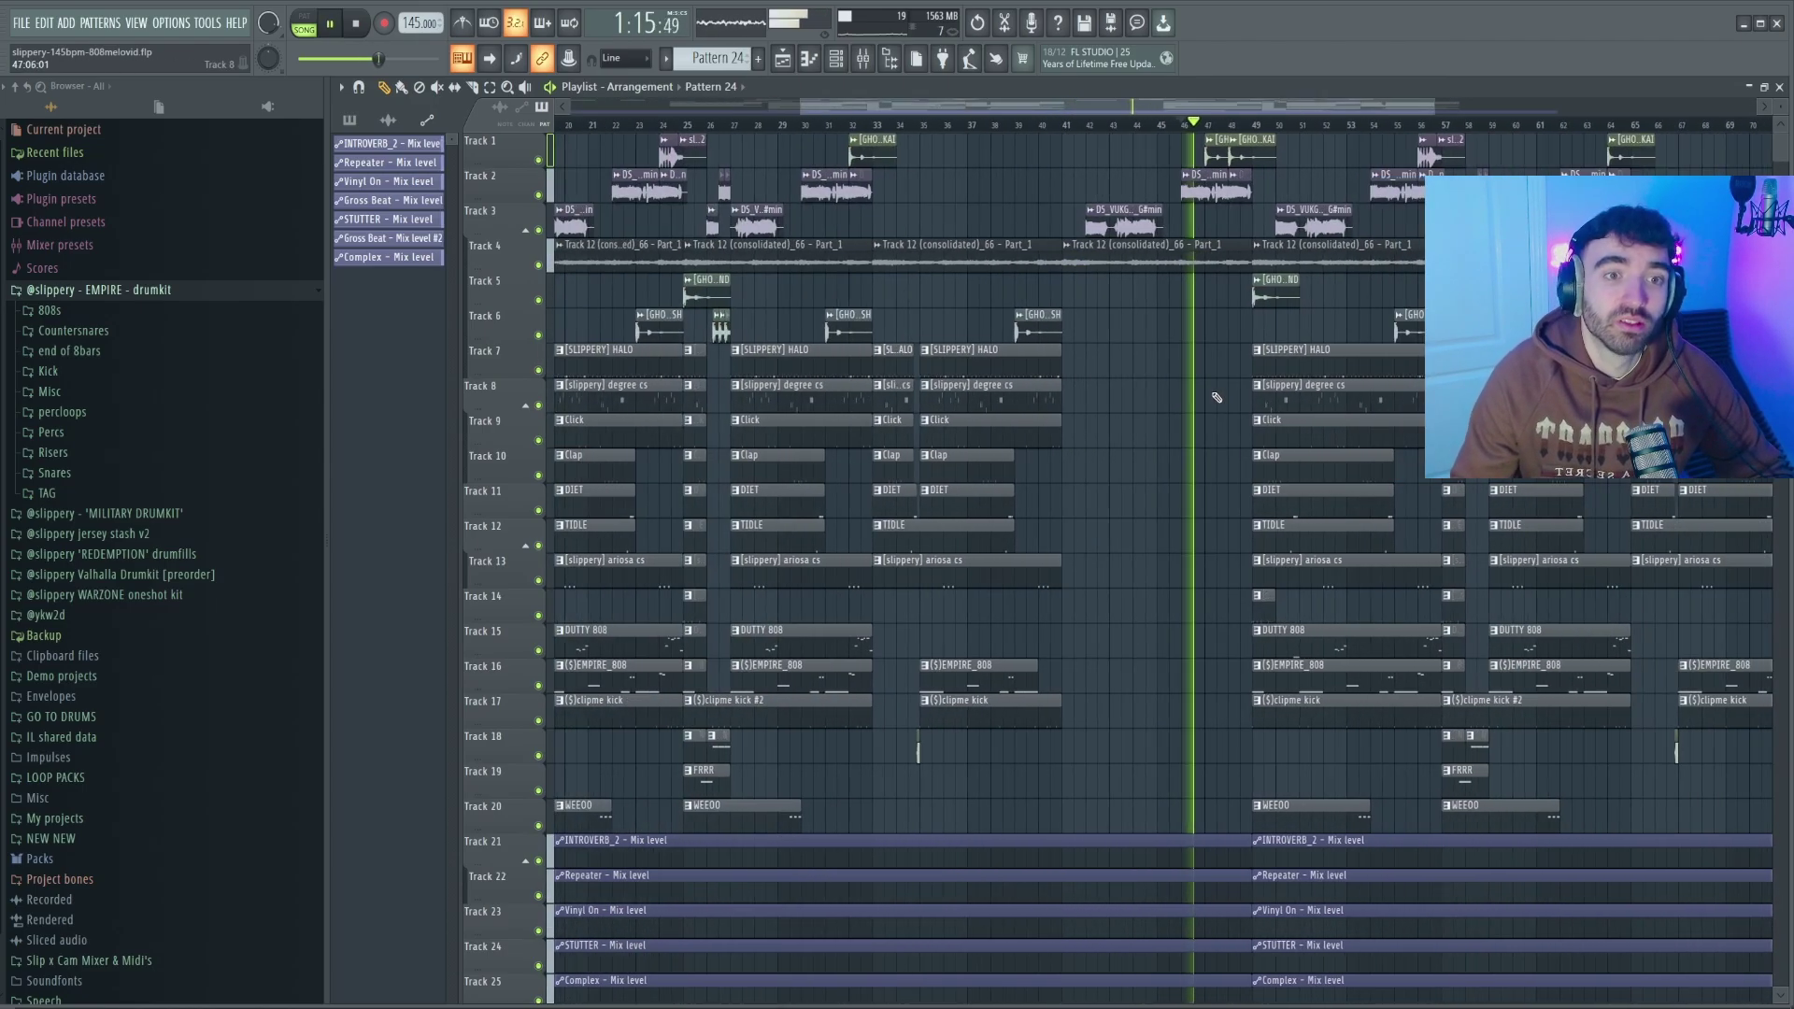
scroll(1155, 402, "up", 2)
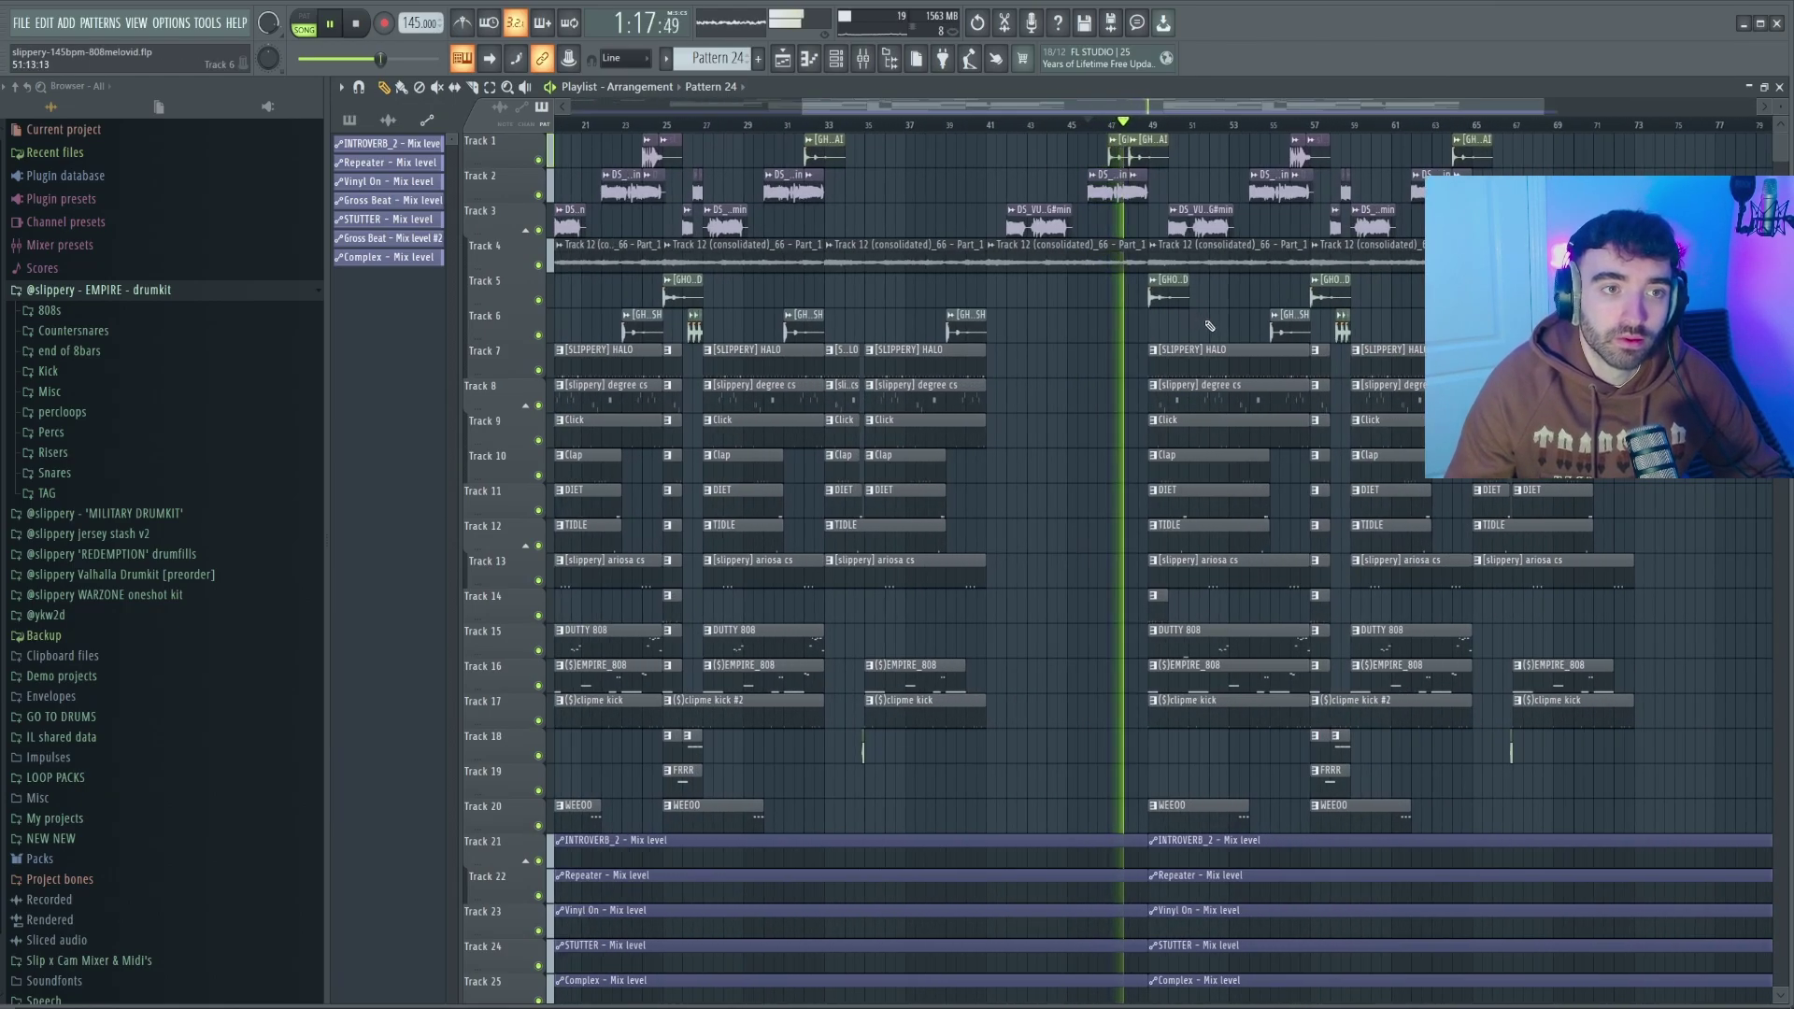
scroll(1215, 317, "up", 2)
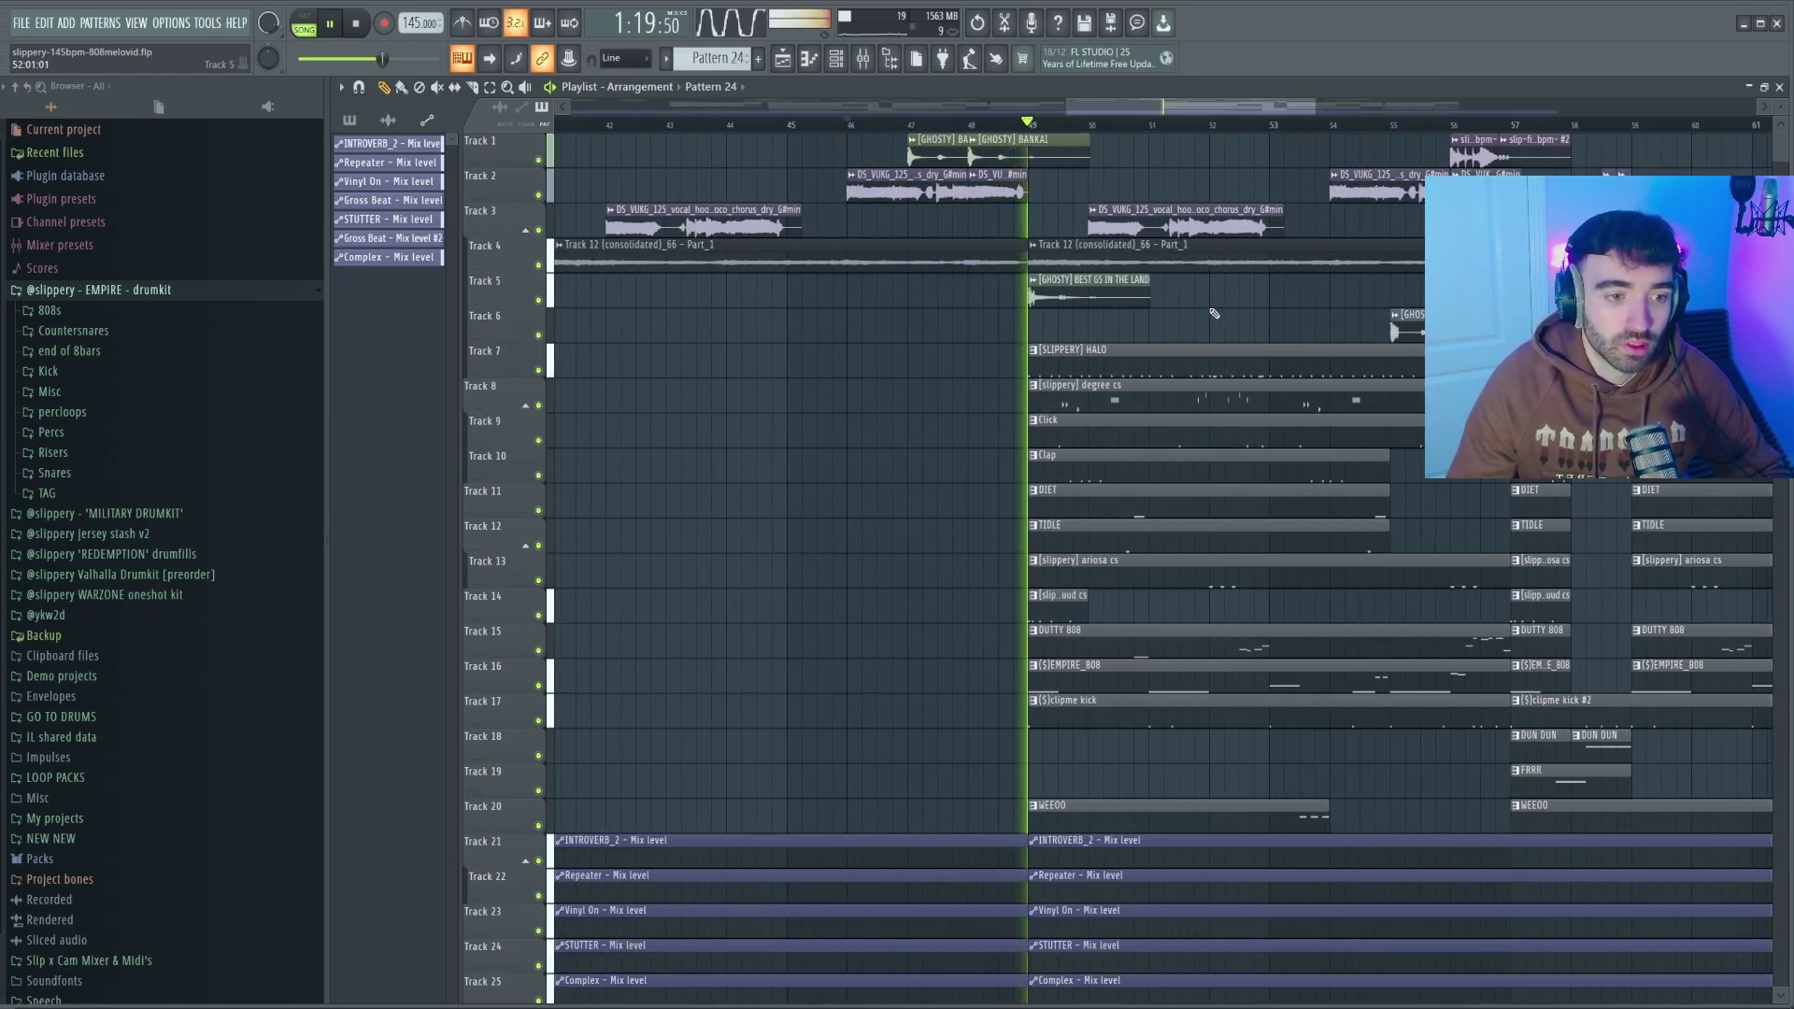
scroll(1214, 309, "down", 2)
key("space")
scroll(1102, 579, "down", 4)
scroll(1102, 580, "up", 2)
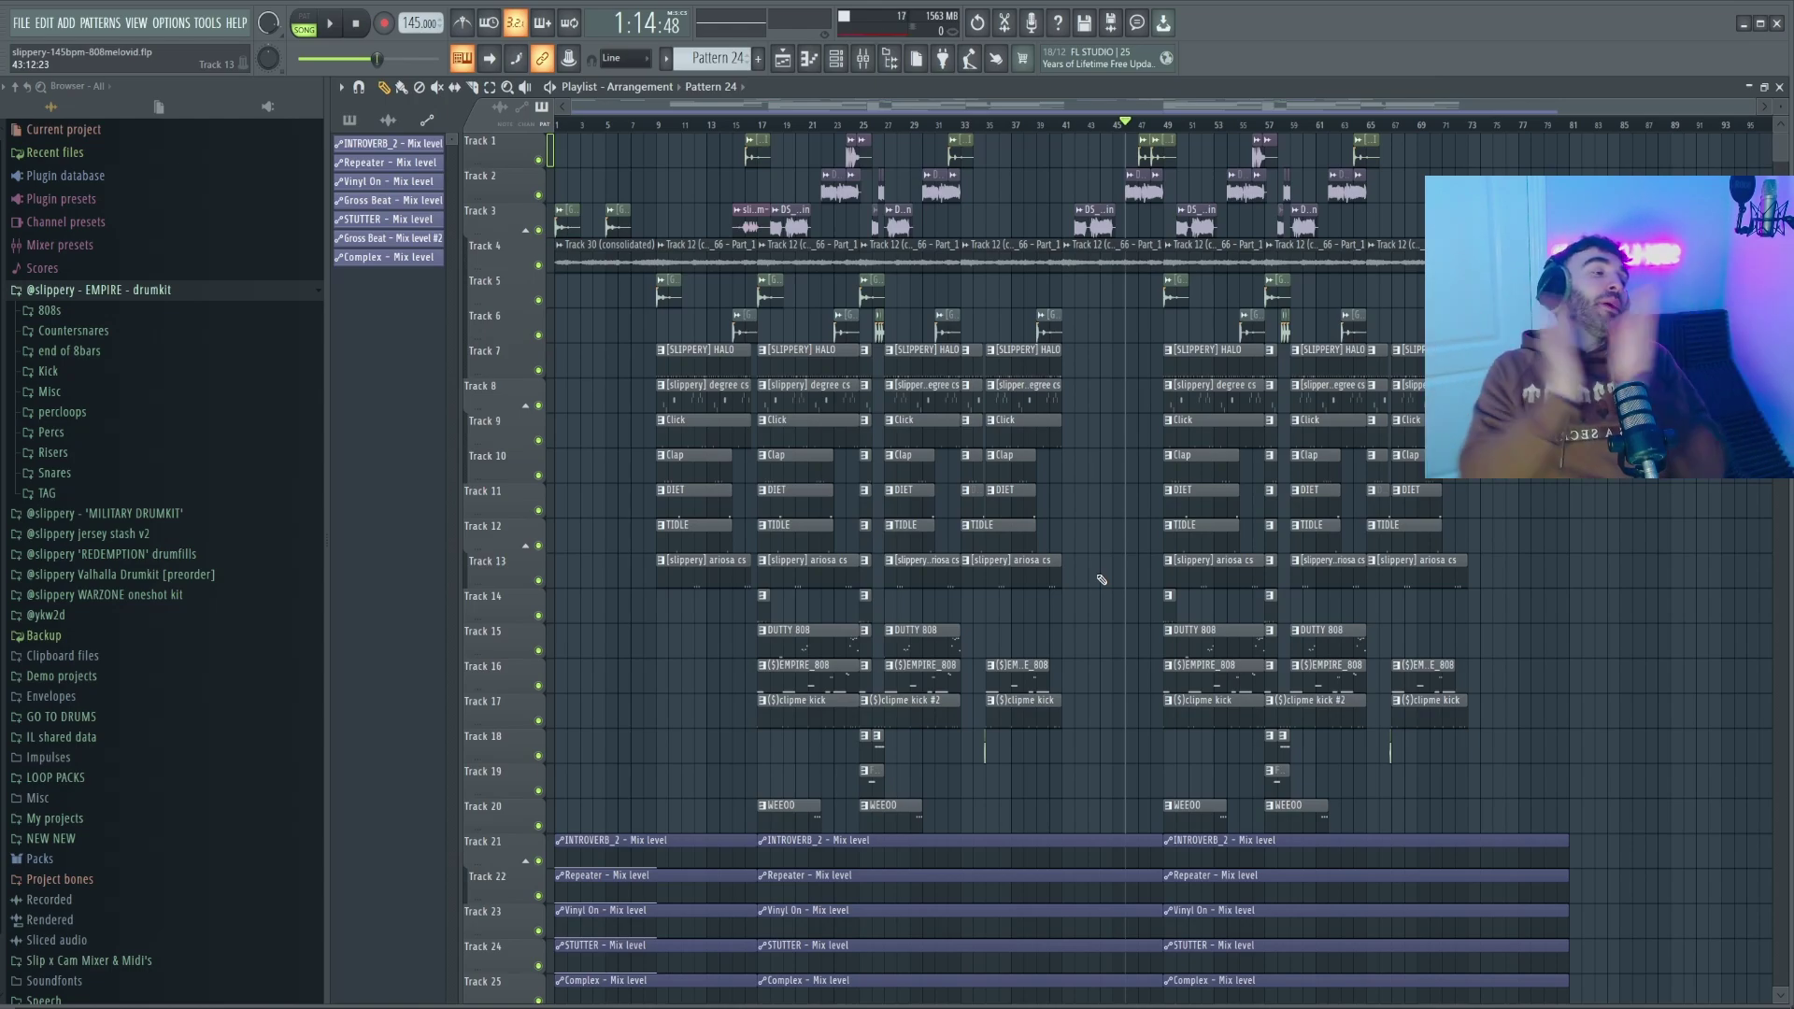